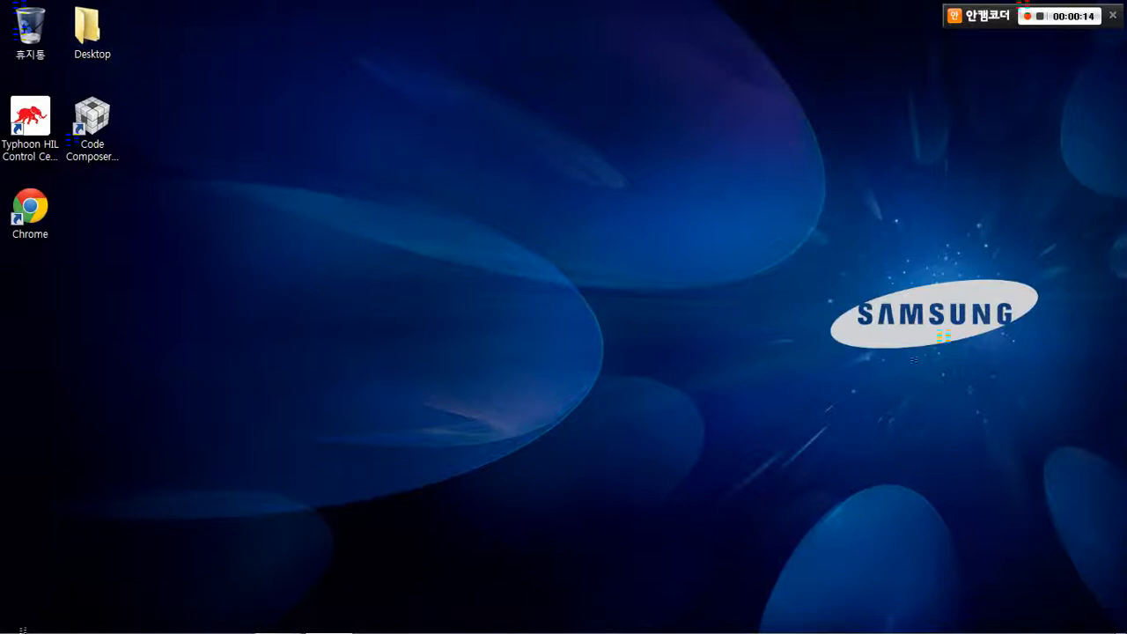
Launch the Schematic Editor in Typhoon HIL Control Center and create a new schematic diagram using the detected hardware settings
double_click(31, 128)
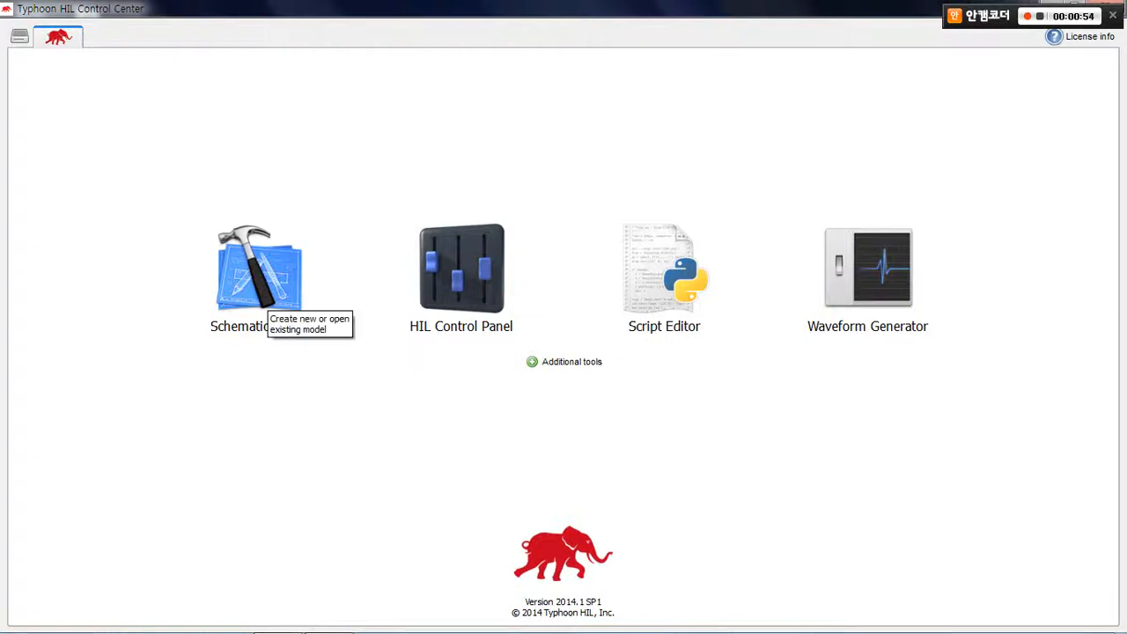
click(263, 299)
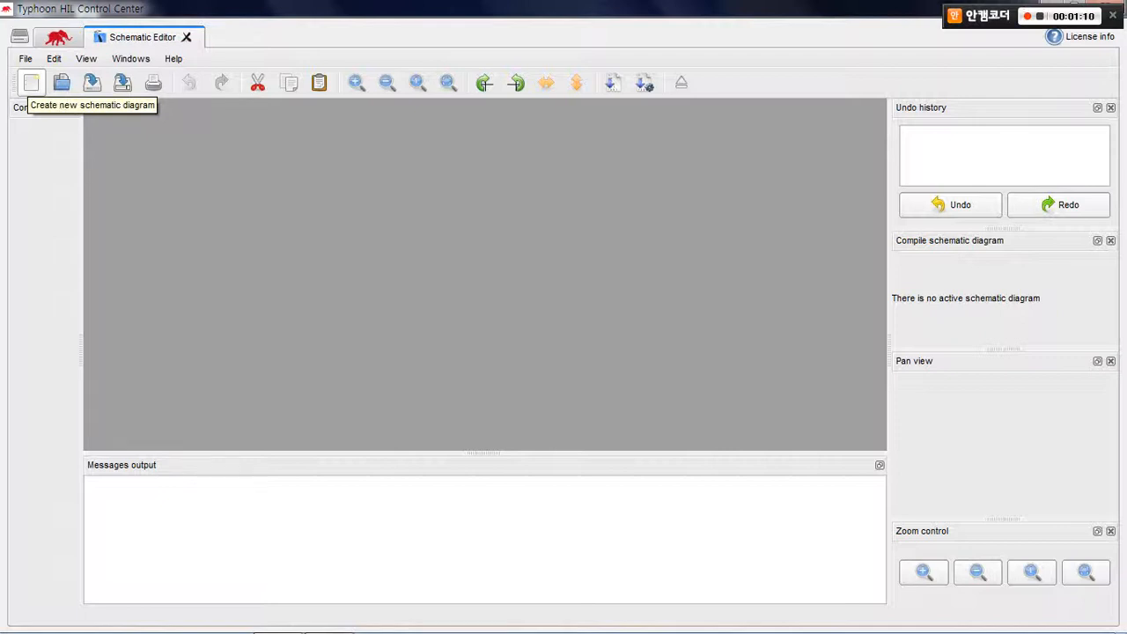
click(31, 82)
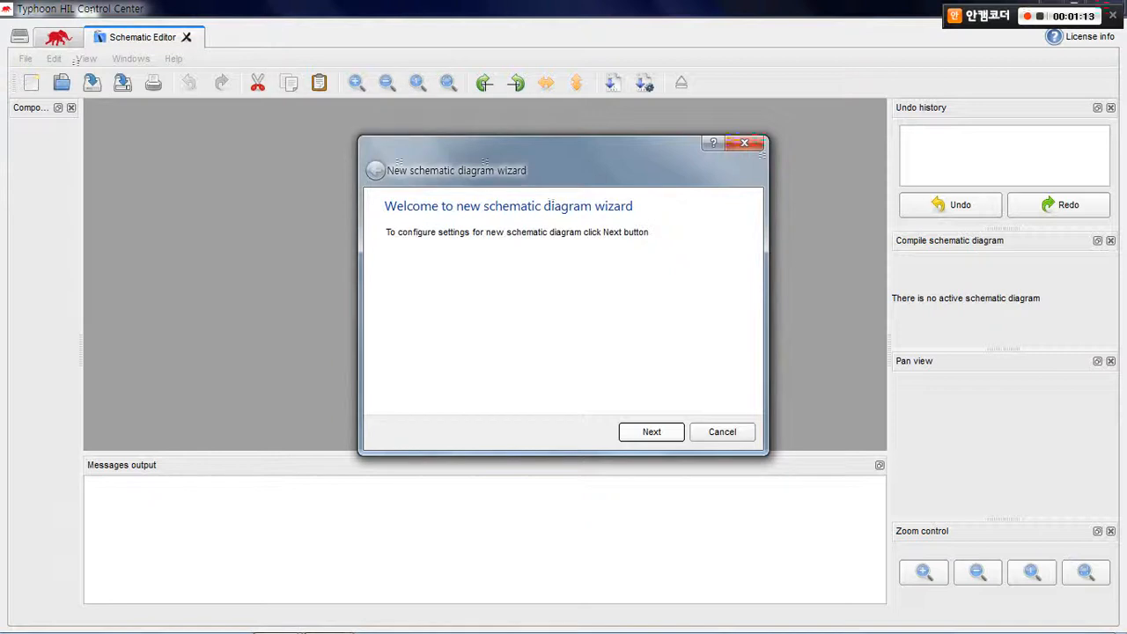
click(651, 431)
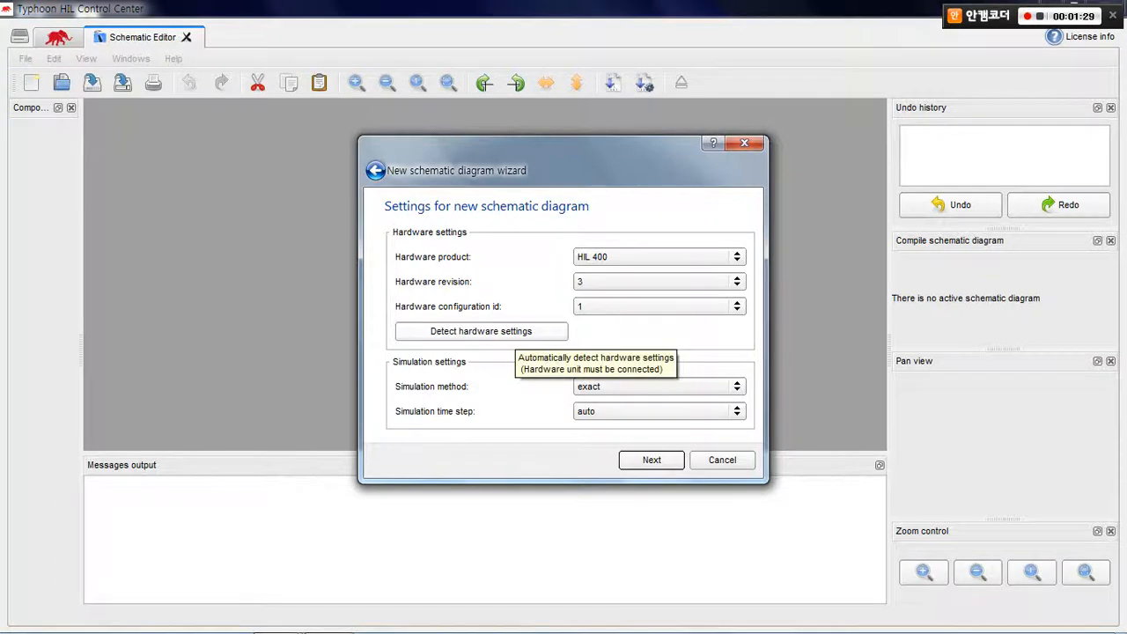
click(513, 332)
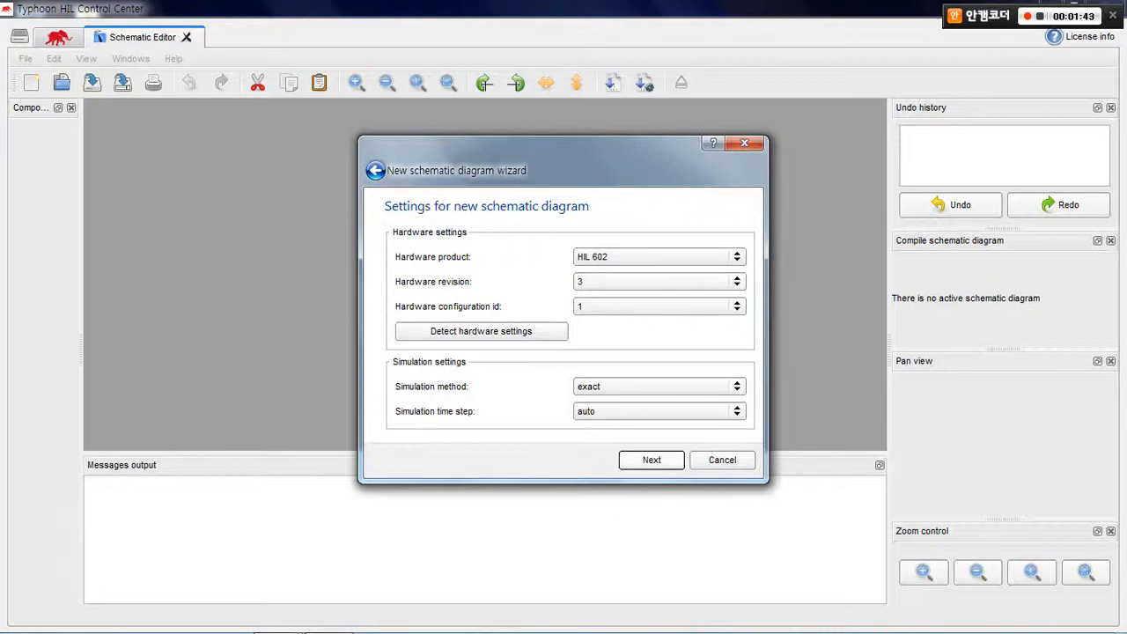
click(651, 459)
click(651, 459)
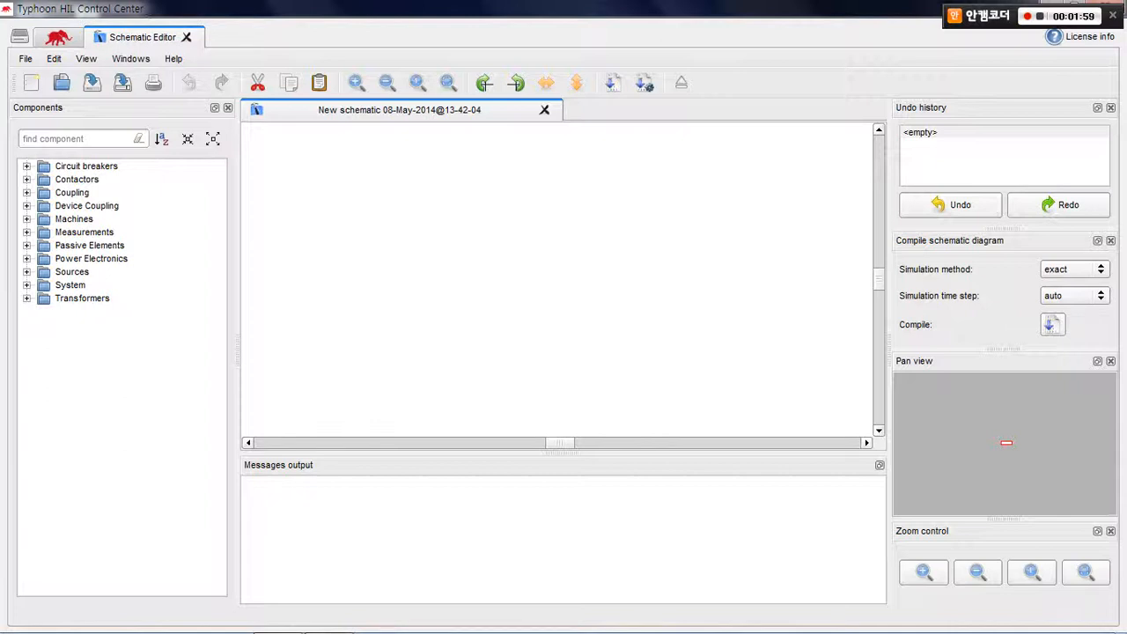
Examine the component library categories, including circuit breakers, contactors, machines, measurements, passive elements, power electronics, sources and transformers
click(27, 167)
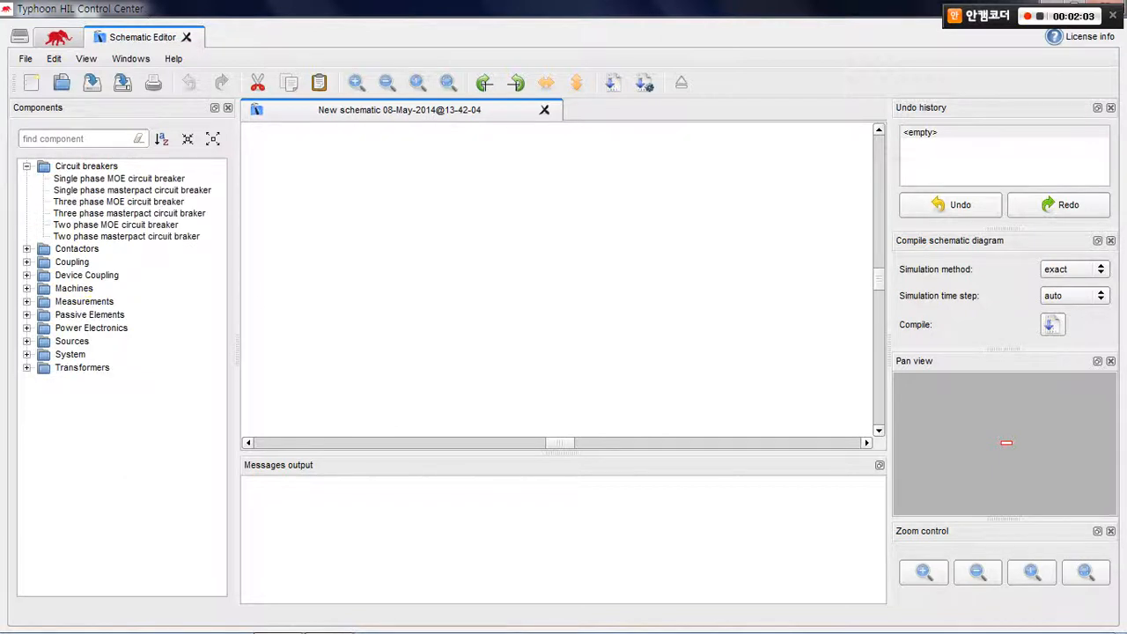
click(27, 249)
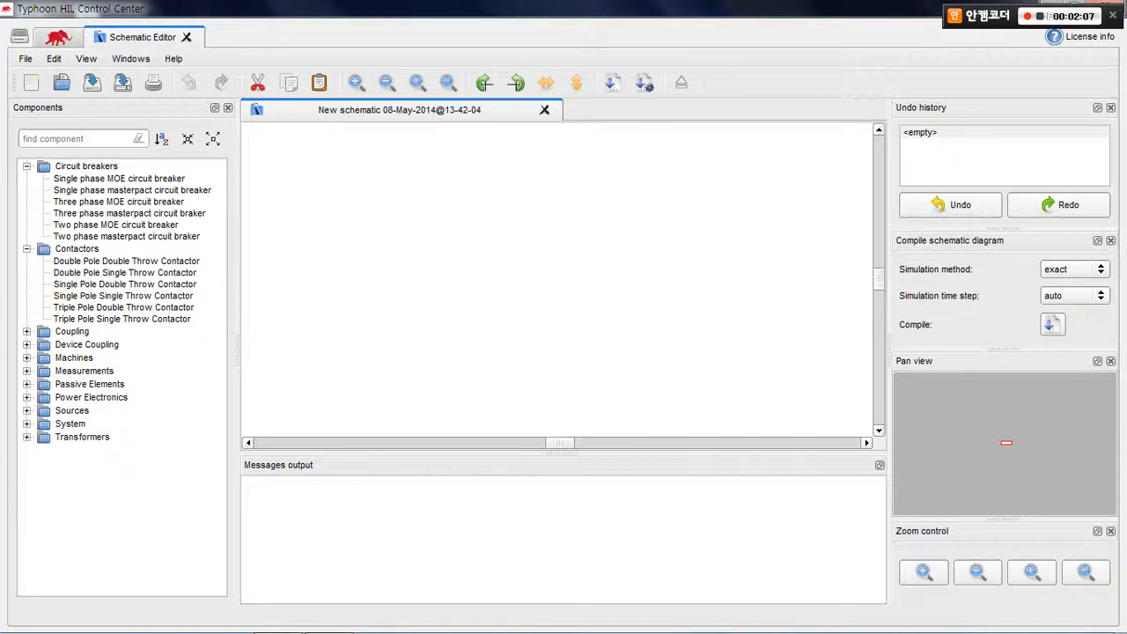
click(28, 358)
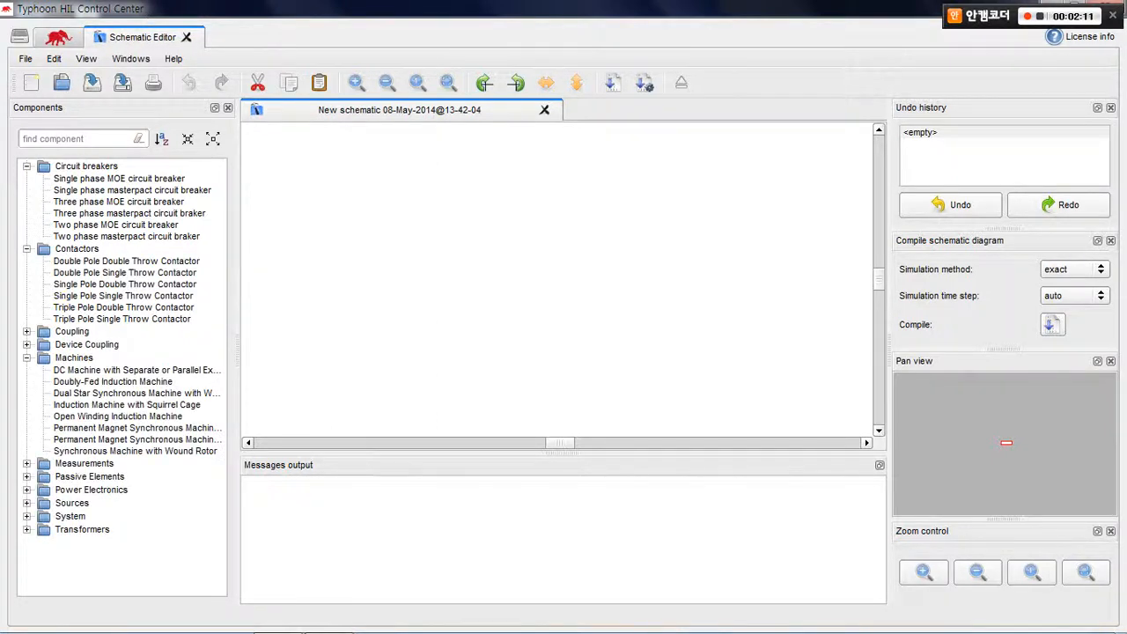
click(27, 463)
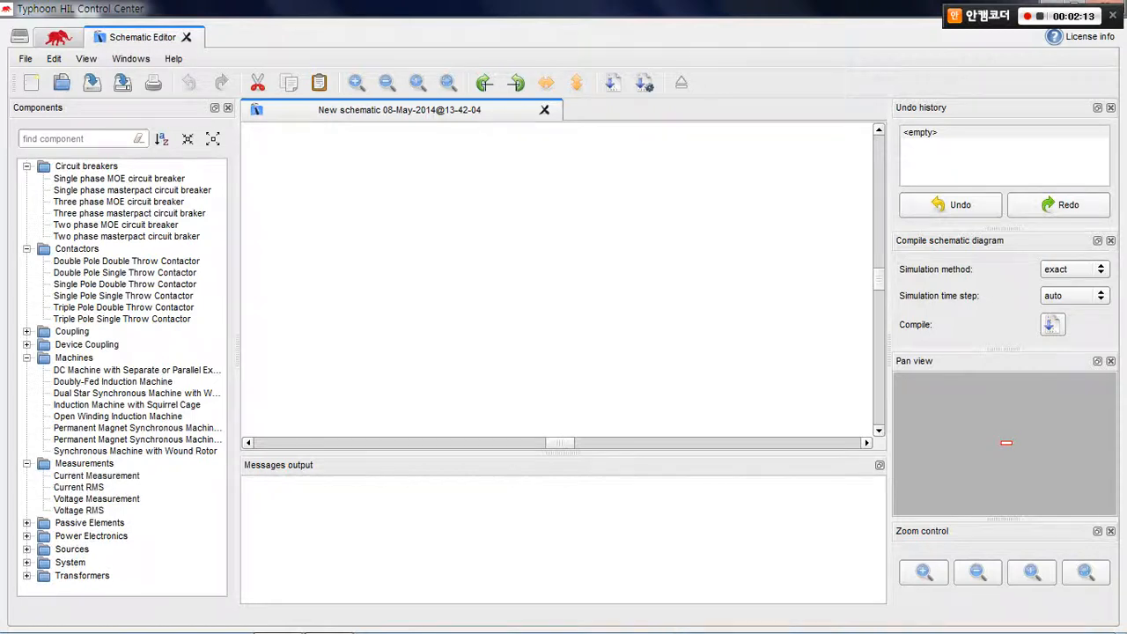
click(28, 522)
scroll(55, 487, down, 2)
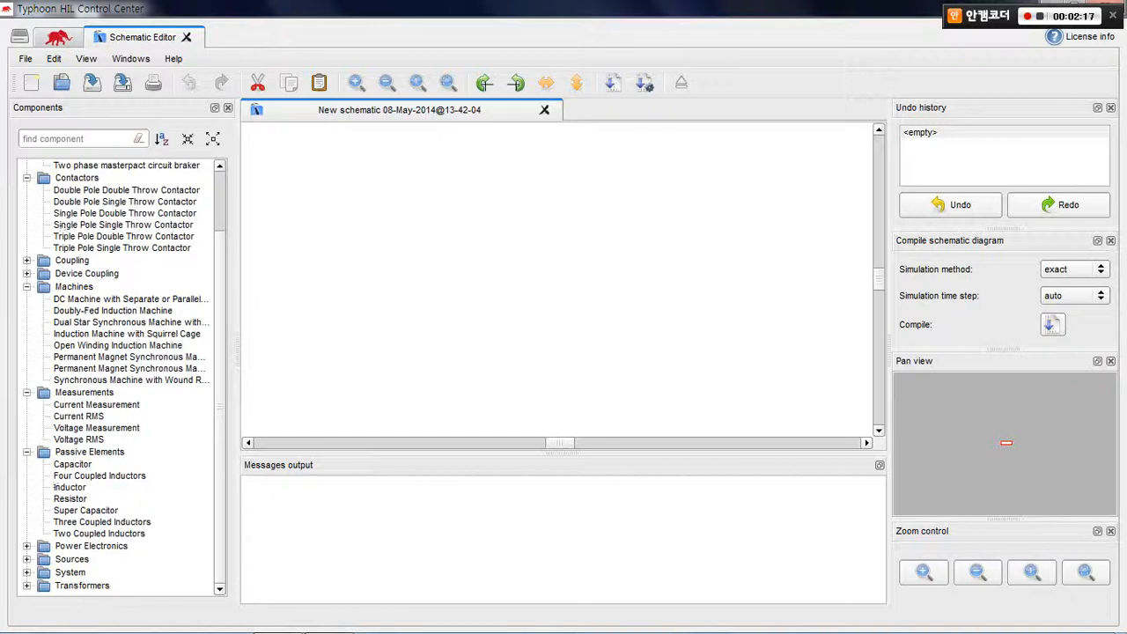
click(27, 546)
scroll(88, 493, down, 5)
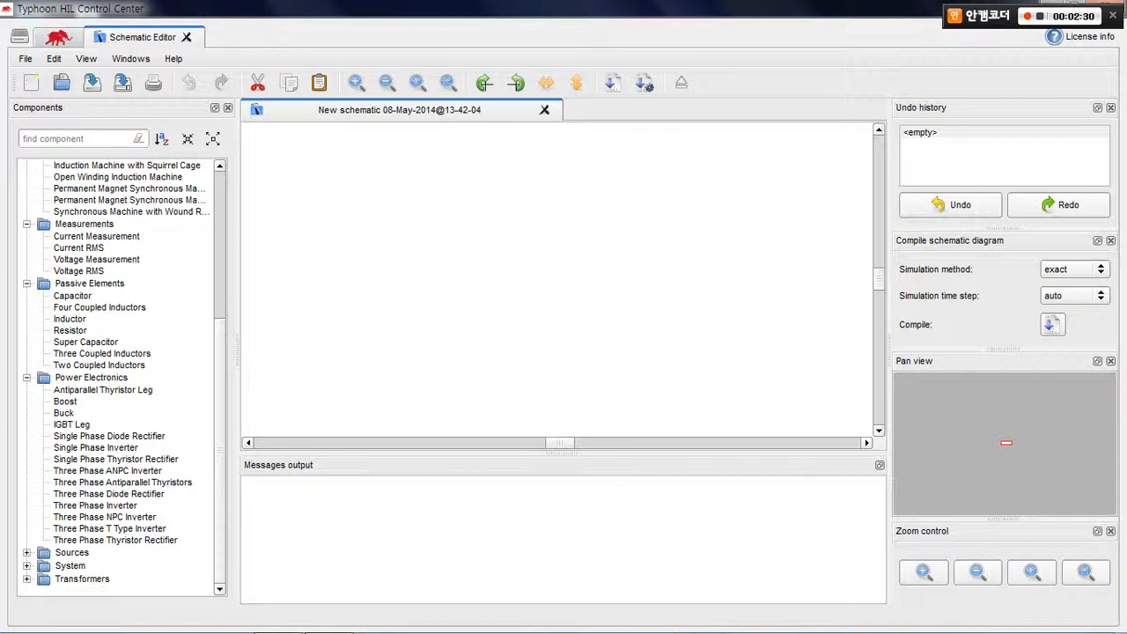
click(27, 553)
scroll(115, 379, down, 5)
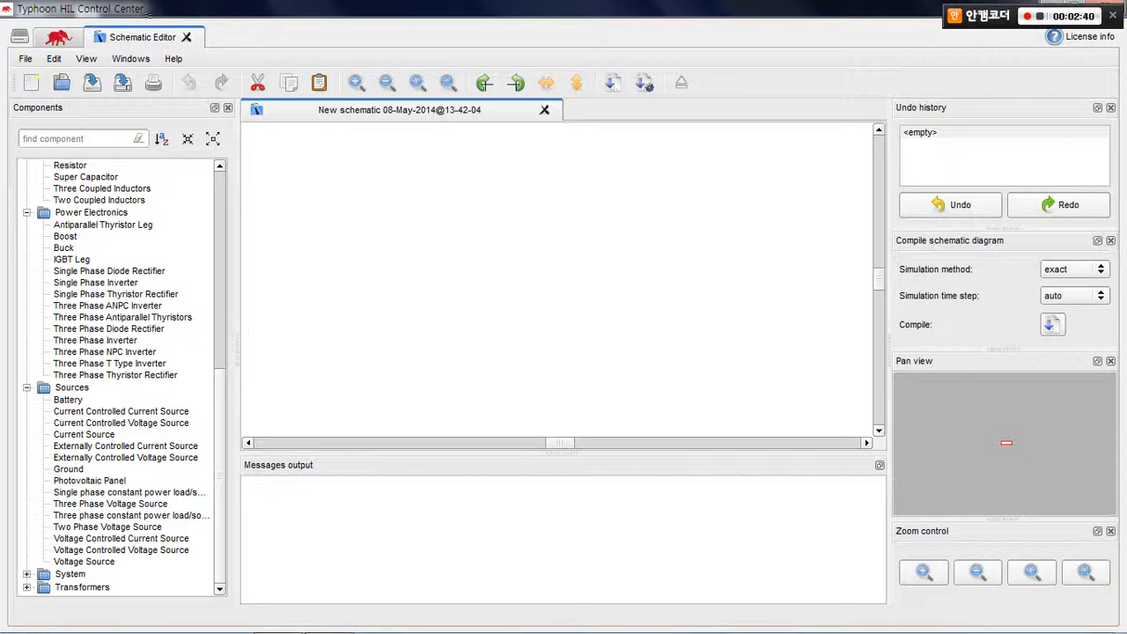
click(27, 587)
scroll(124, 376, down, 1)
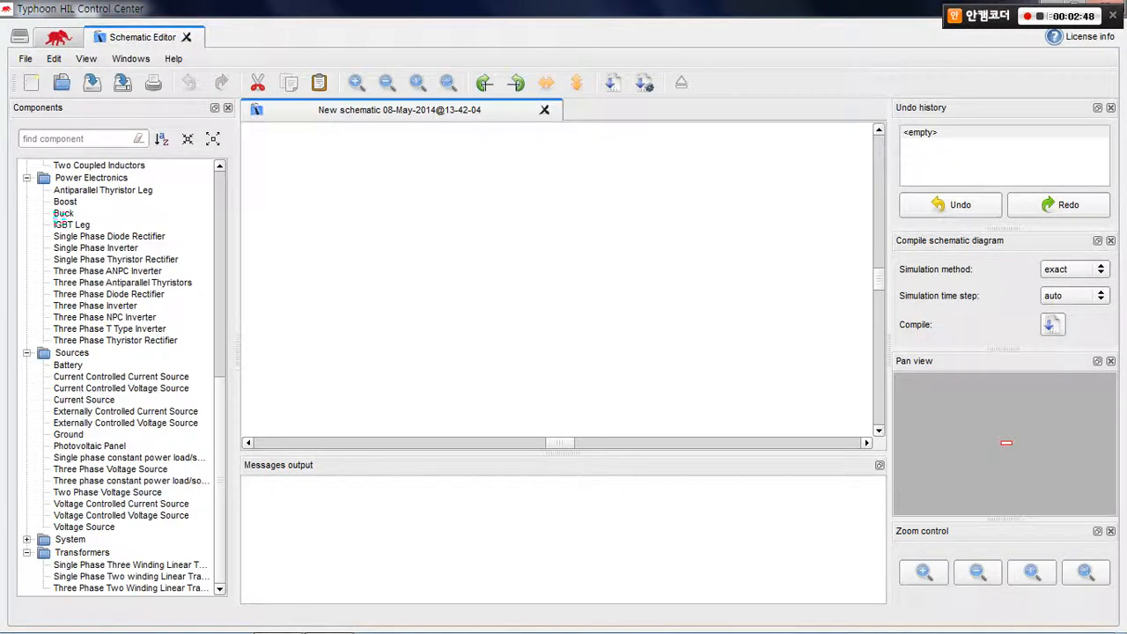
Place two Battery sources side by side in the schematic and wire them together in a closed loop
click(67, 364)
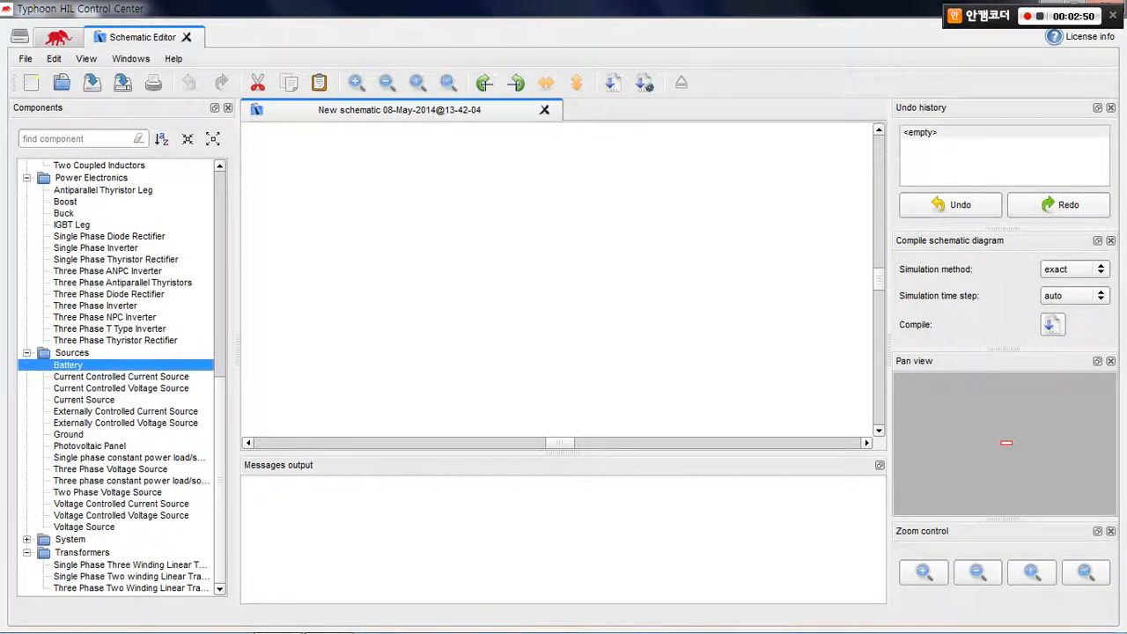
drag(68, 365, 407, 255)
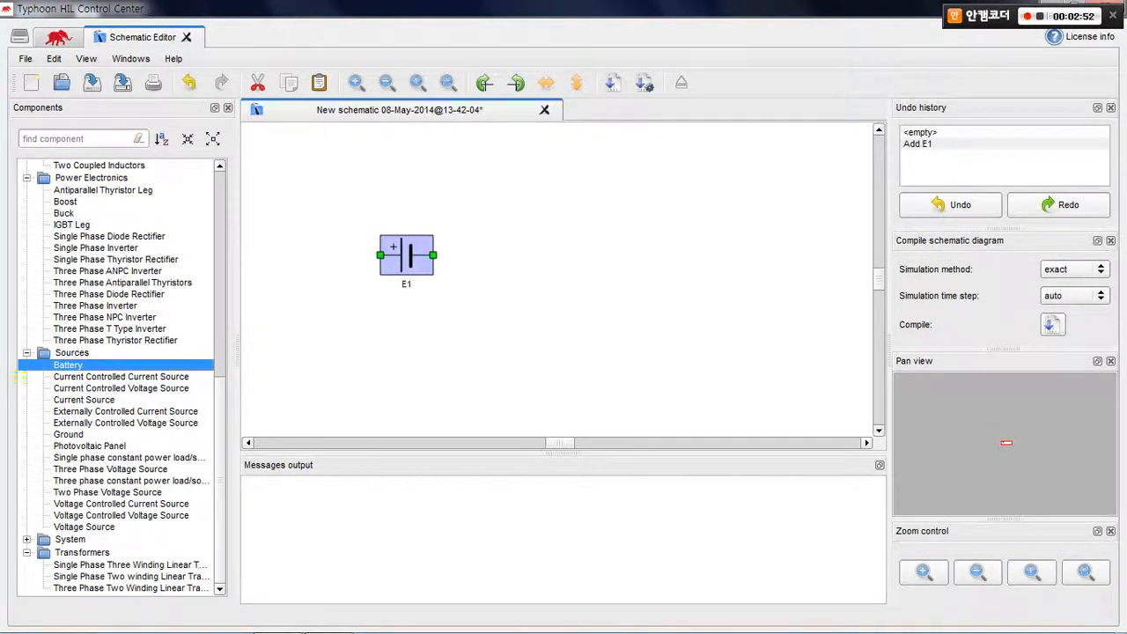
drag(68, 364, 531, 255)
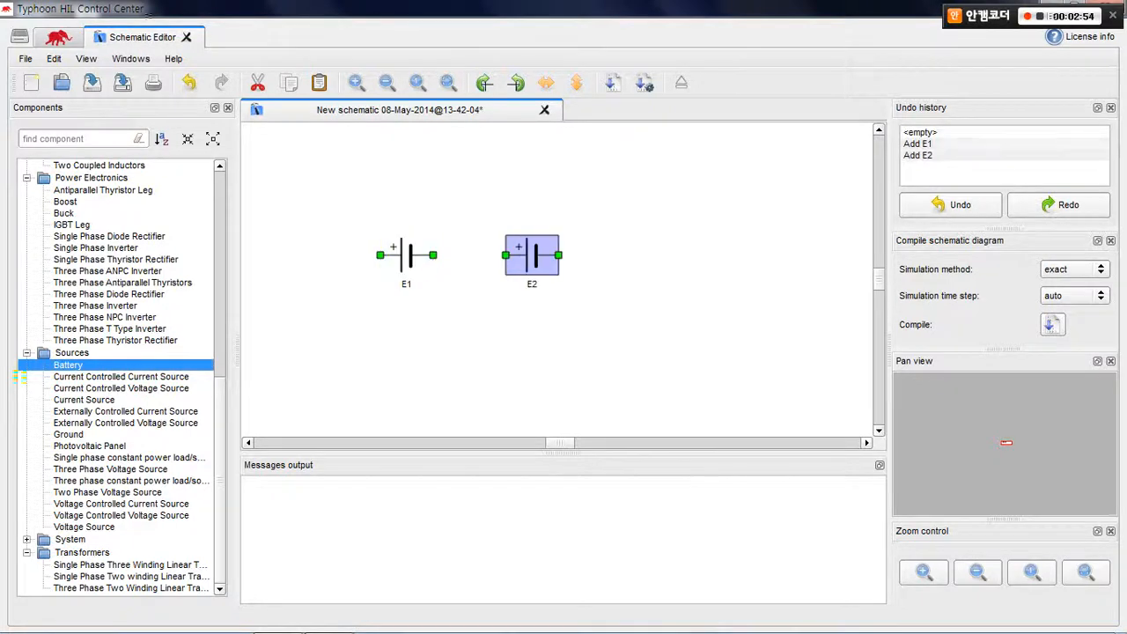
mouse_move(433, 255)
mouse_down()
mouse_move(587, 254)
mouse_move(592, 334)
mouse_move(361, 334)
mouse_move(361, 280)
mouse_move(379, 255)
mouse_up()
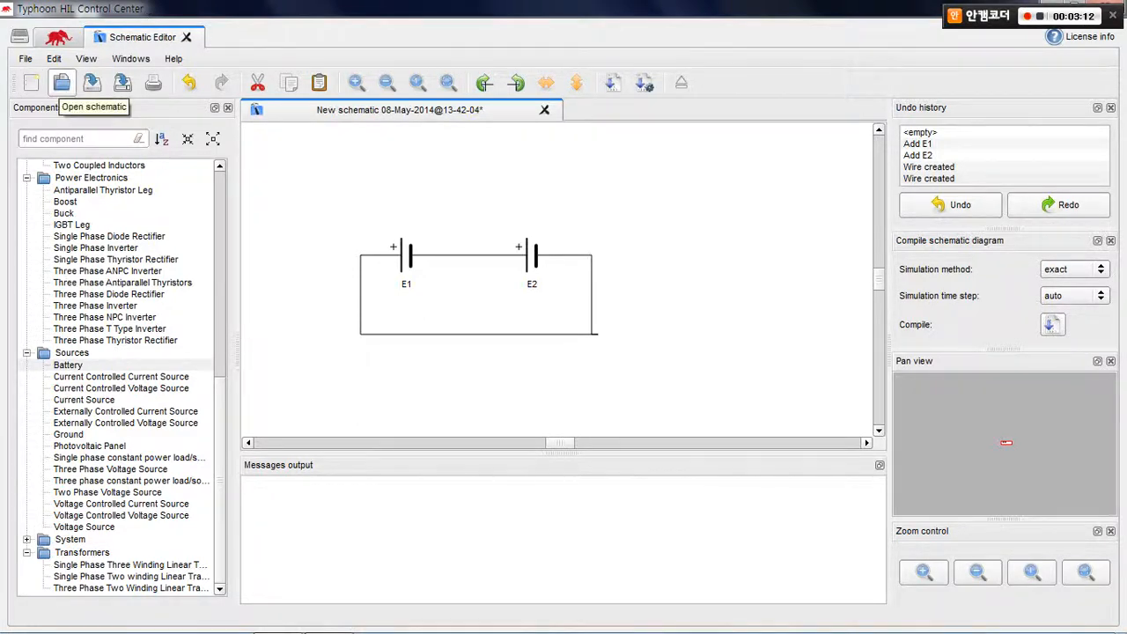
Open the example schematic TI_GridInverter_PQmode from the ti_control_panel models folder
click(61, 84)
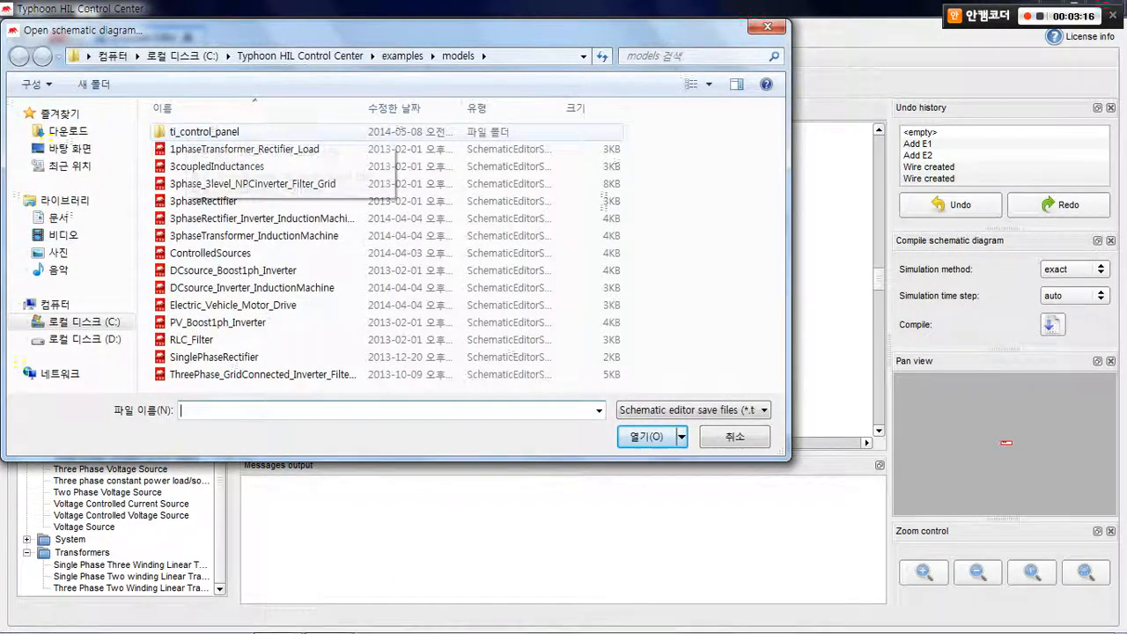
double_click(204, 131)
click(229, 235)
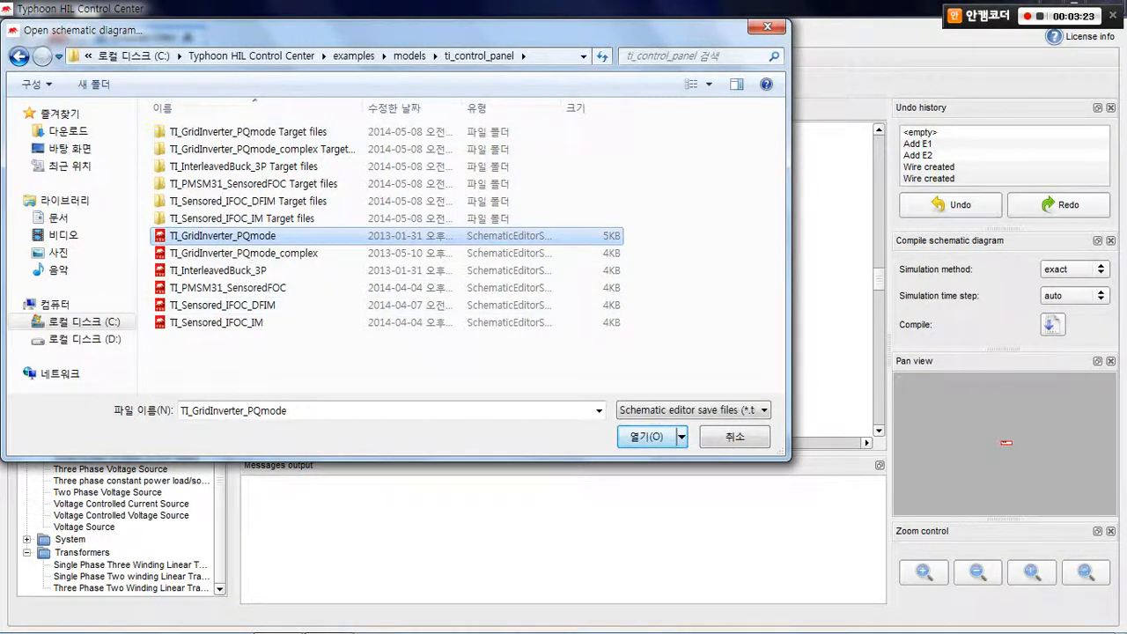
click(647, 436)
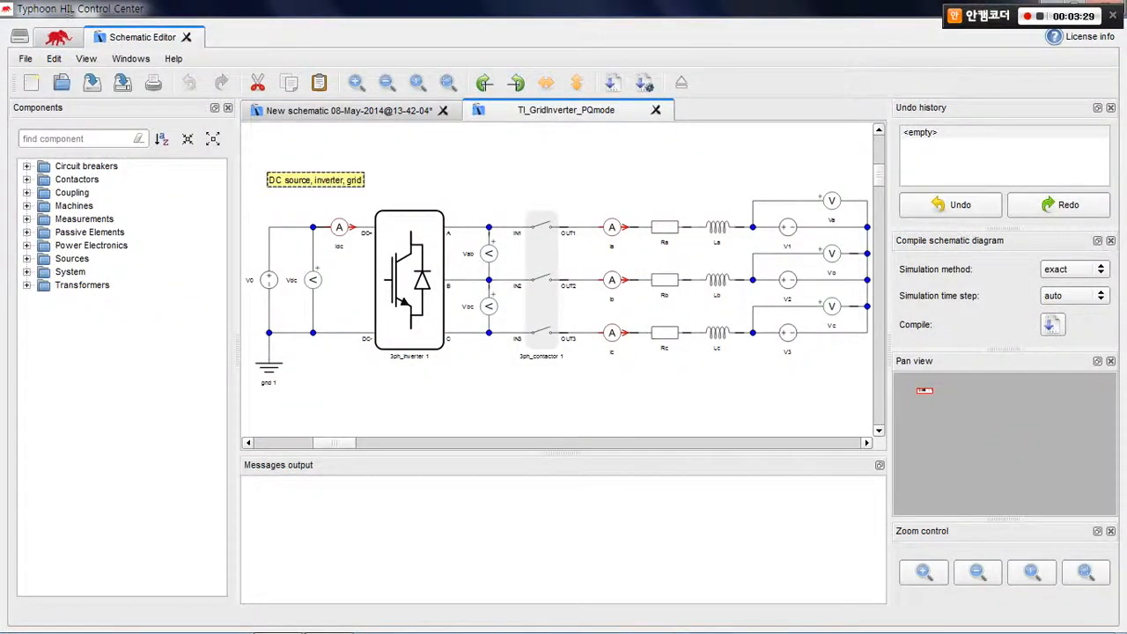
Examine the grid inverter circuit's three-phase inverter, contactor, grid and DC sources, measurement probes and R-L branches
click(410, 280)
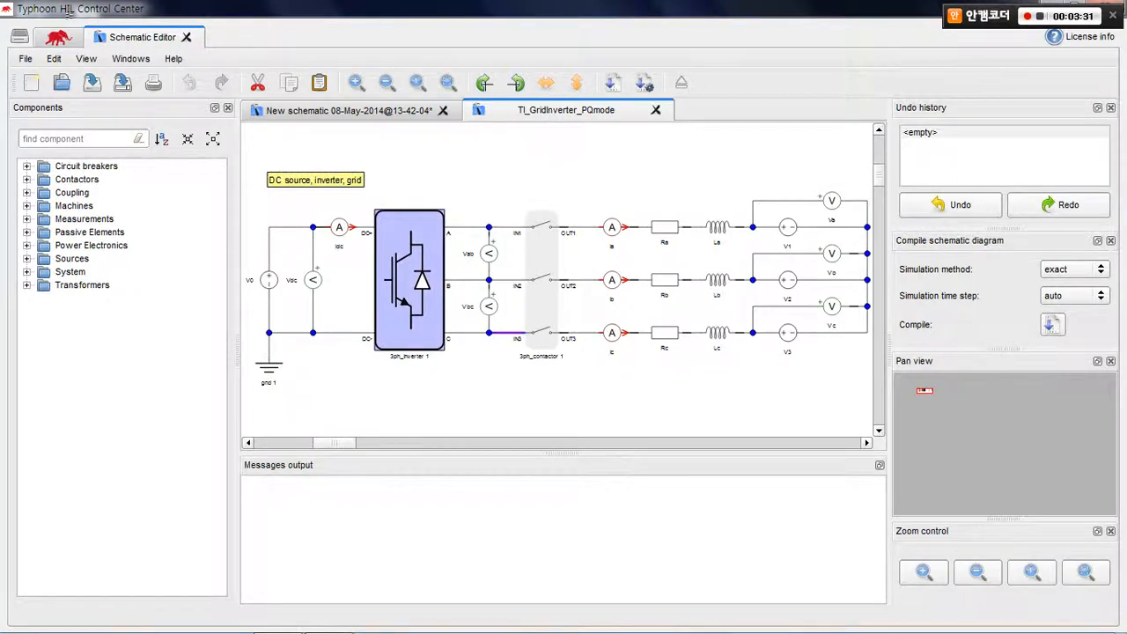
click(541, 280)
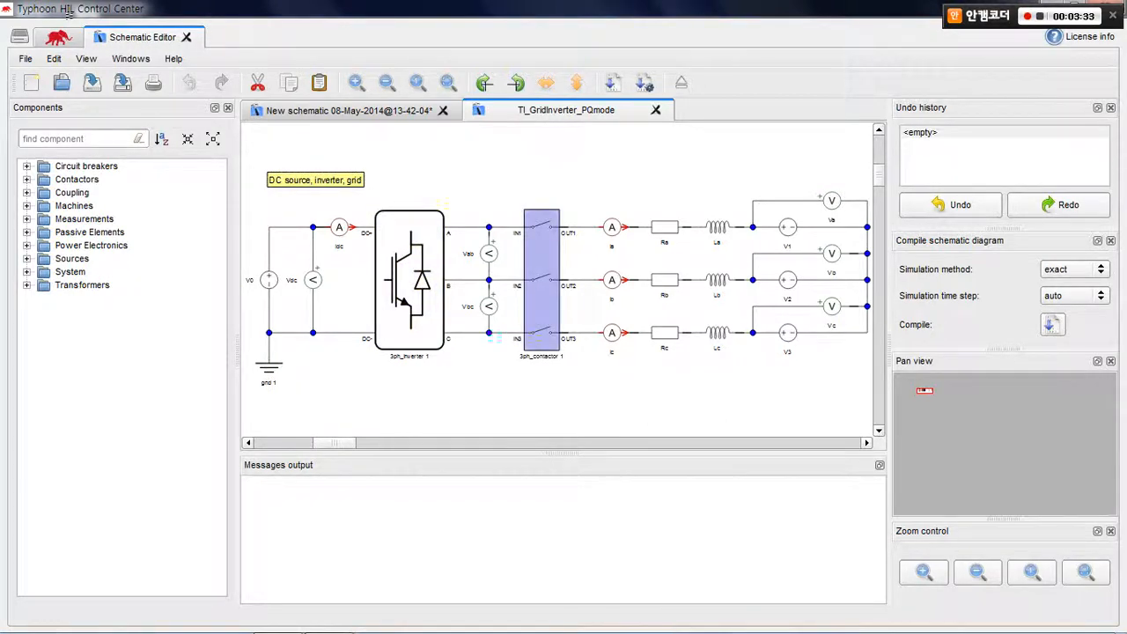
click(792, 332)
click(787, 279)
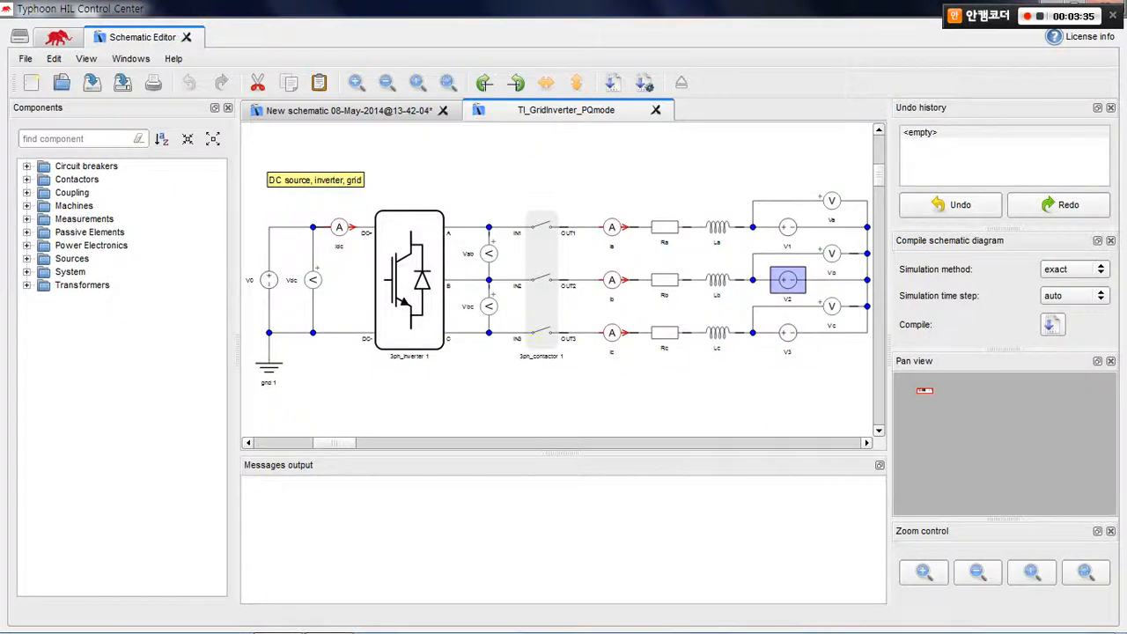
click(787, 227)
click(270, 280)
click(289, 265)
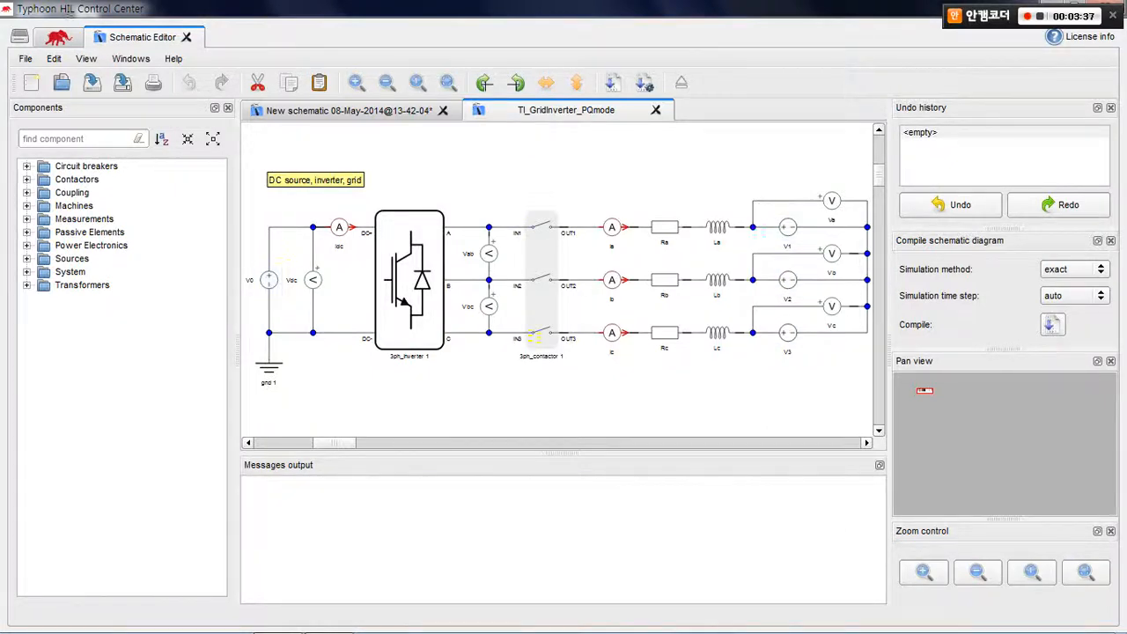
click(312, 280)
click(339, 227)
click(489, 253)
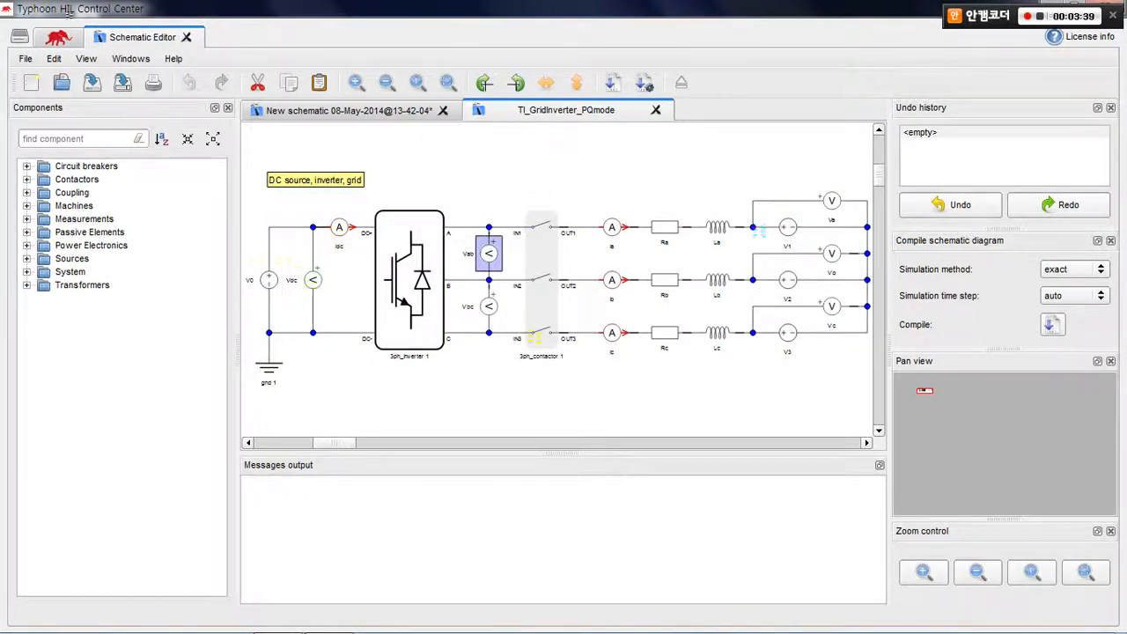
click(489, 306)
drag(752, 408, 648, 209)
click(648, 207)
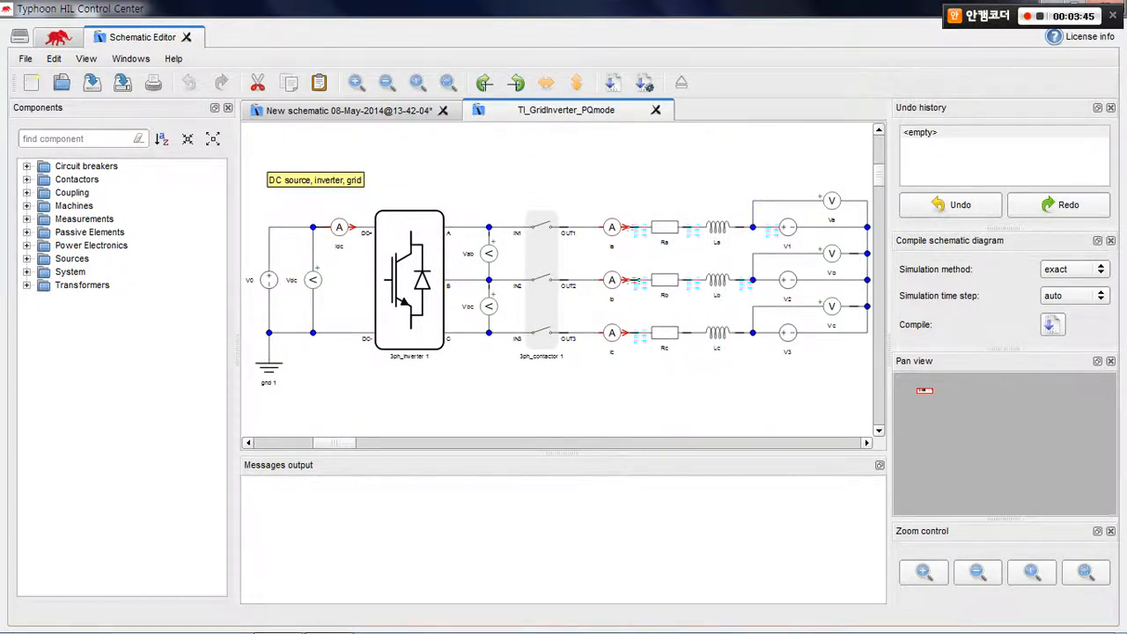
Review the switch assignments and logic in the three-phase inverter's properties and accept them
mouse_move(424, 272)
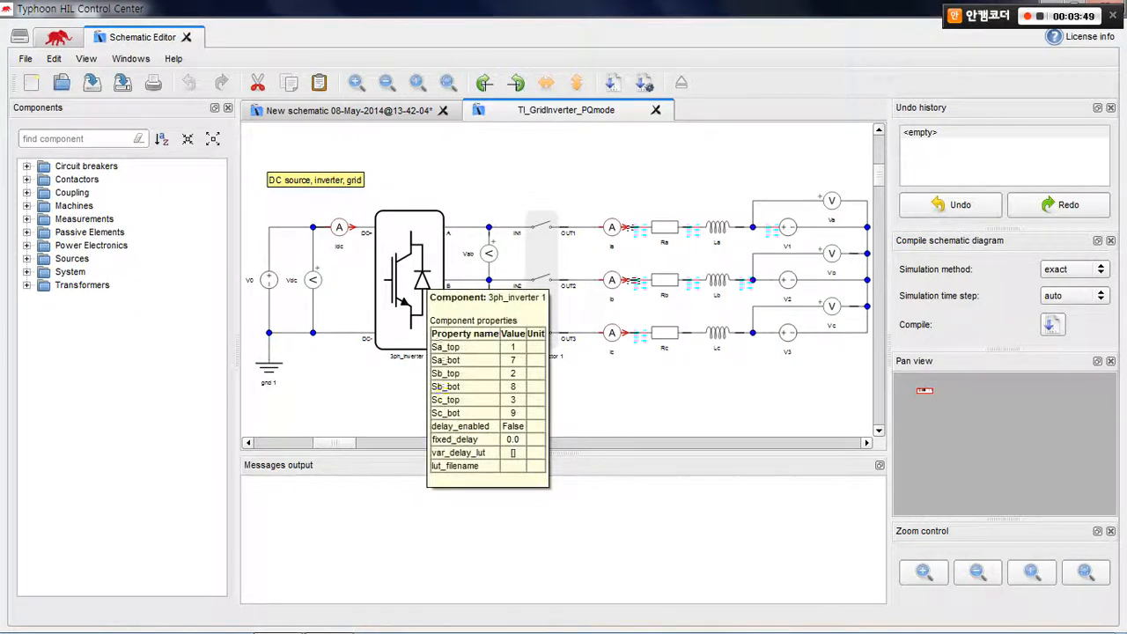
double_click(424, 272)
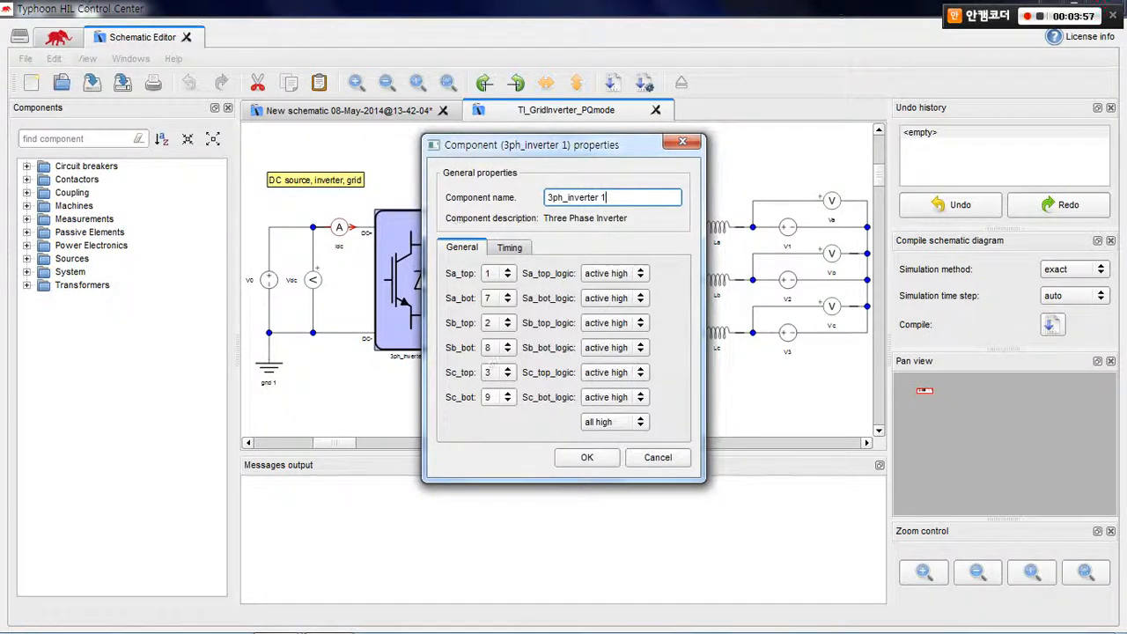
click(586, 456)
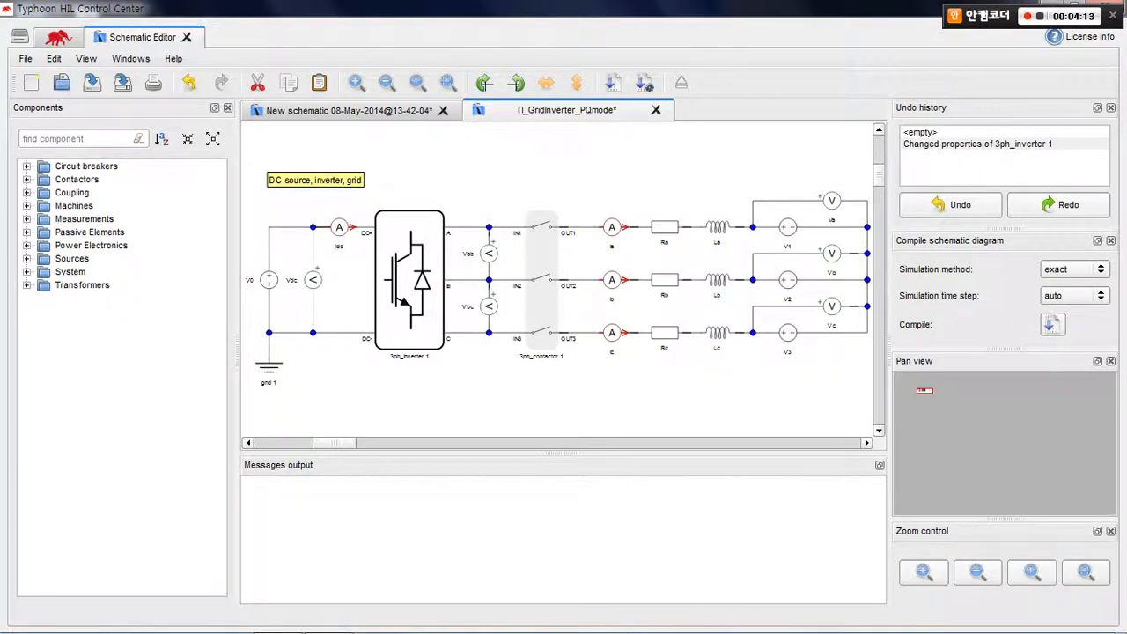
Autodetect the hardware in the schematic settings with the exact simulation method and auto time step, and compile the grid inverter schematic
click(54, 59)
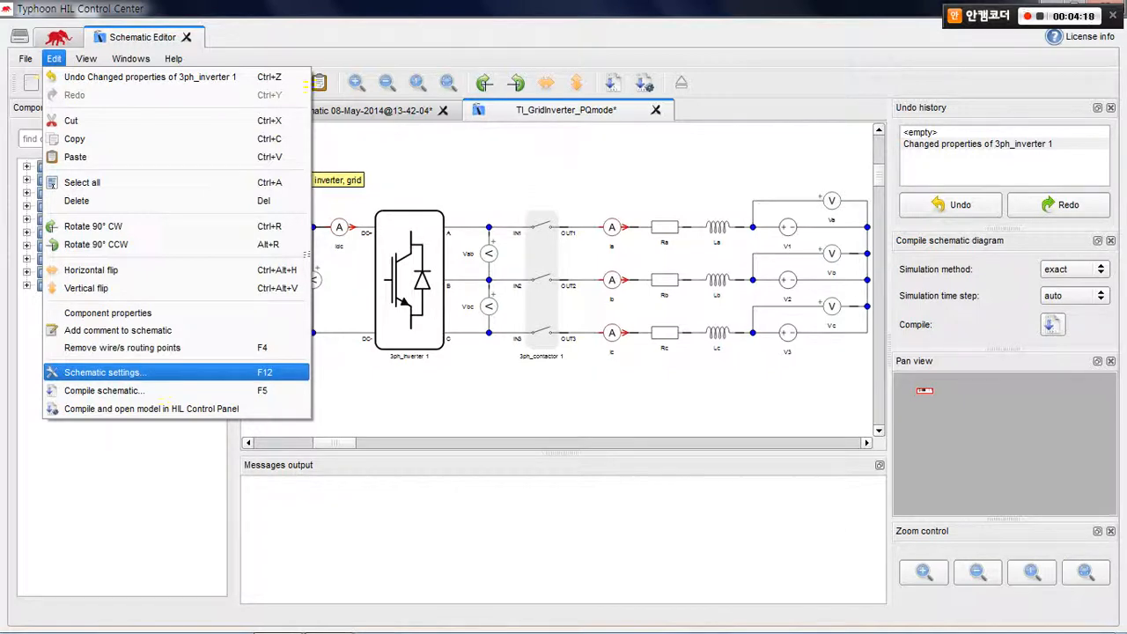
key(Return)
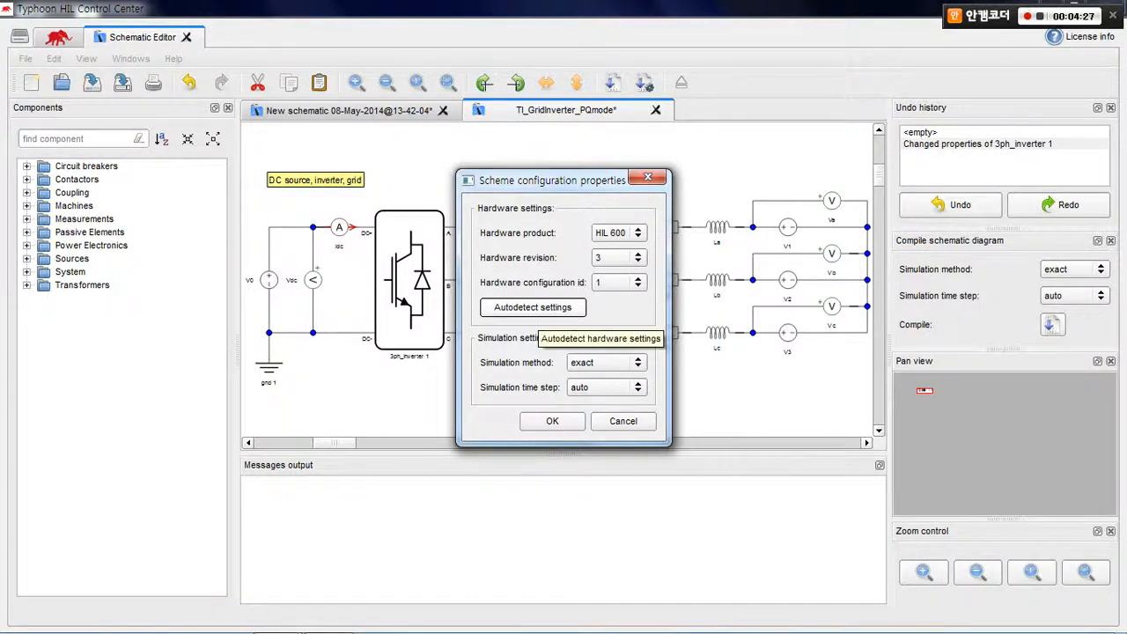
click(537, 308)
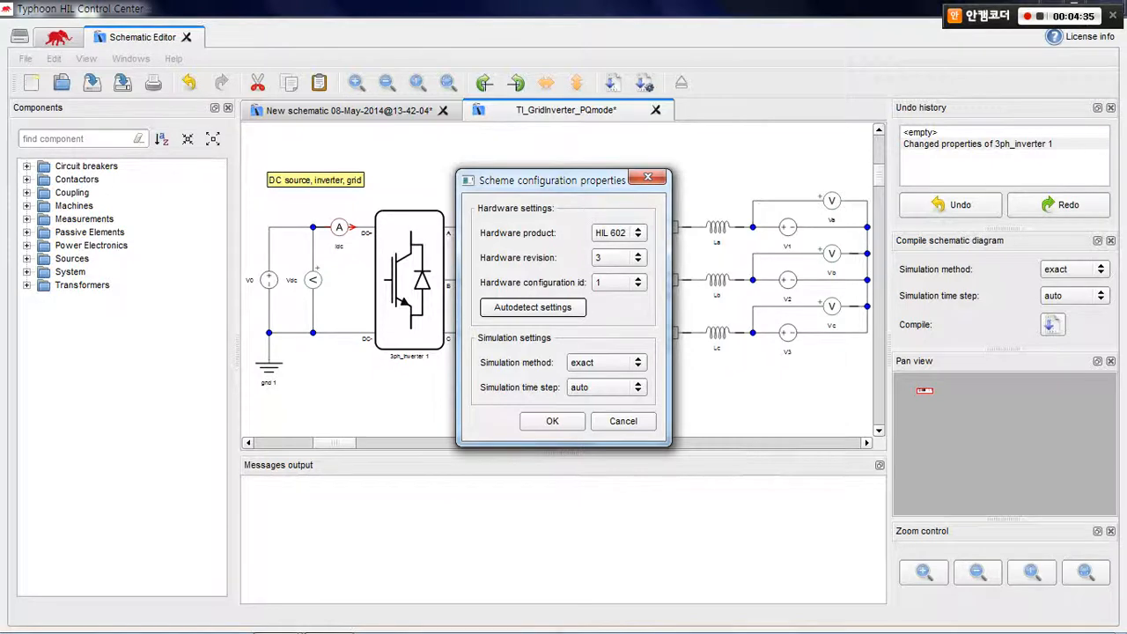
key(Return)
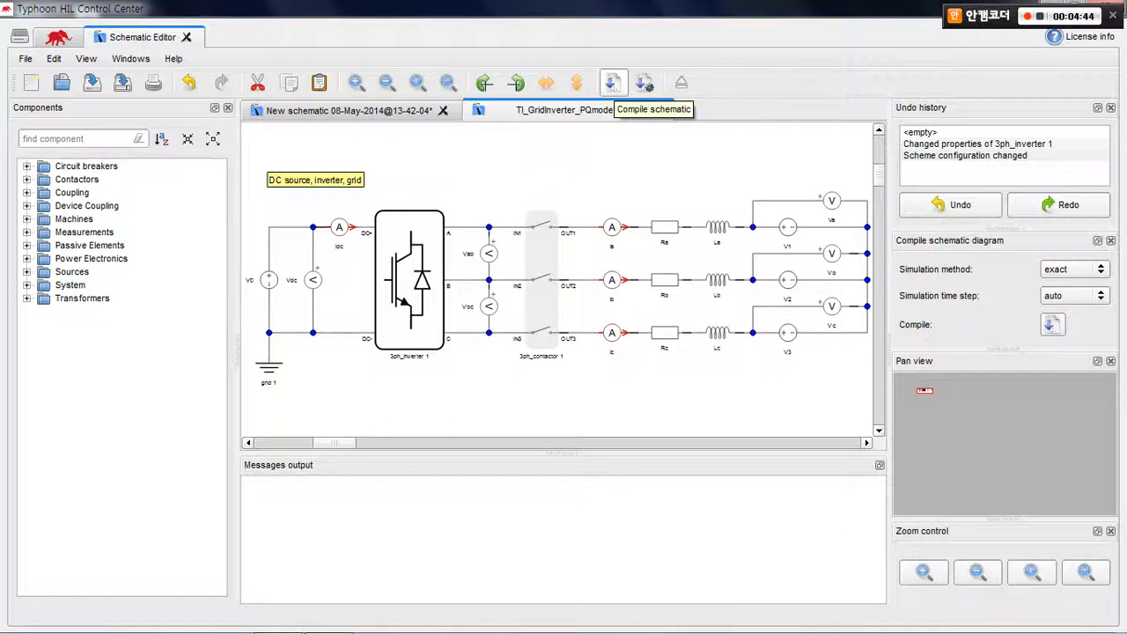
click(611, 84)
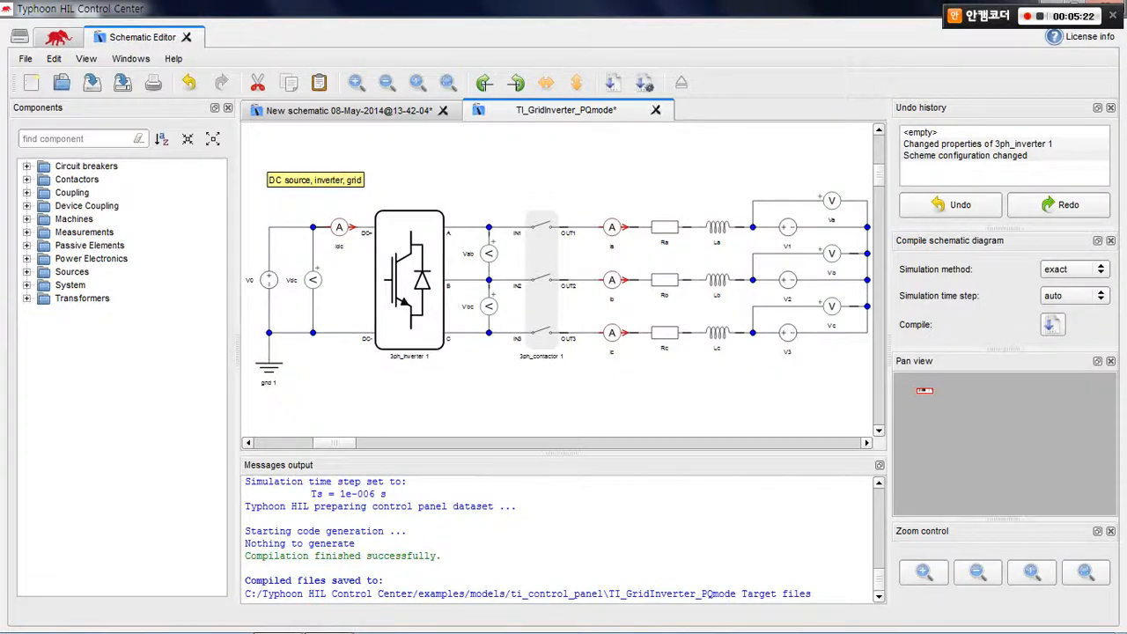
Check the compilation message, and open the compiled TI_GridInverter_PQmode.cpd model from the ti_control_panel folder in the HIL Control Panel
drag(441, 556, 245, 555)
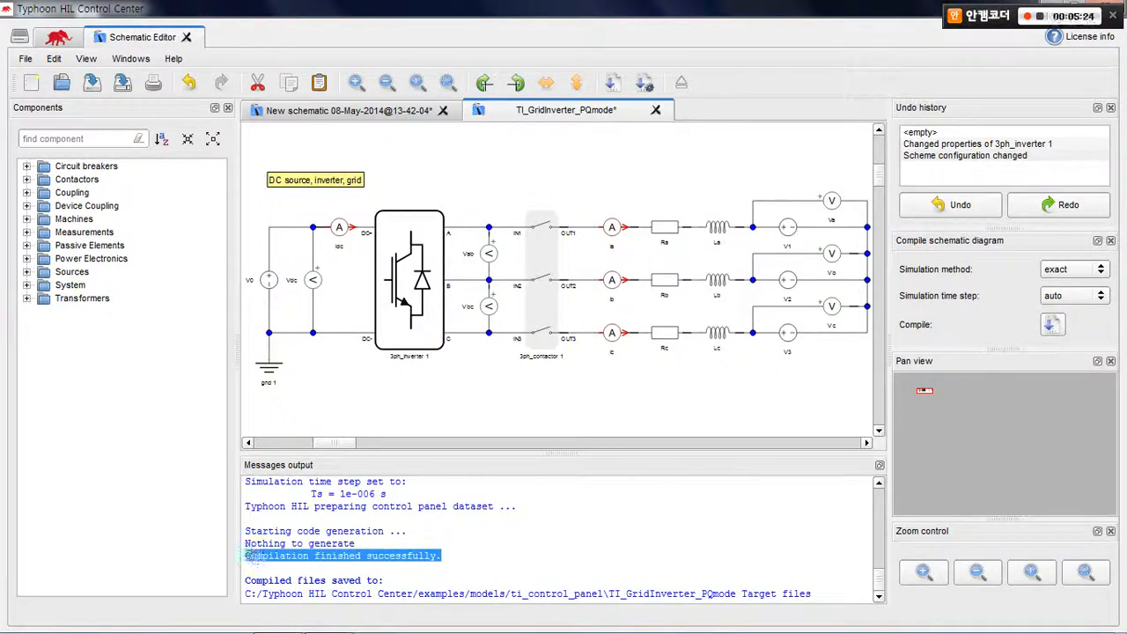
click(418, 558)
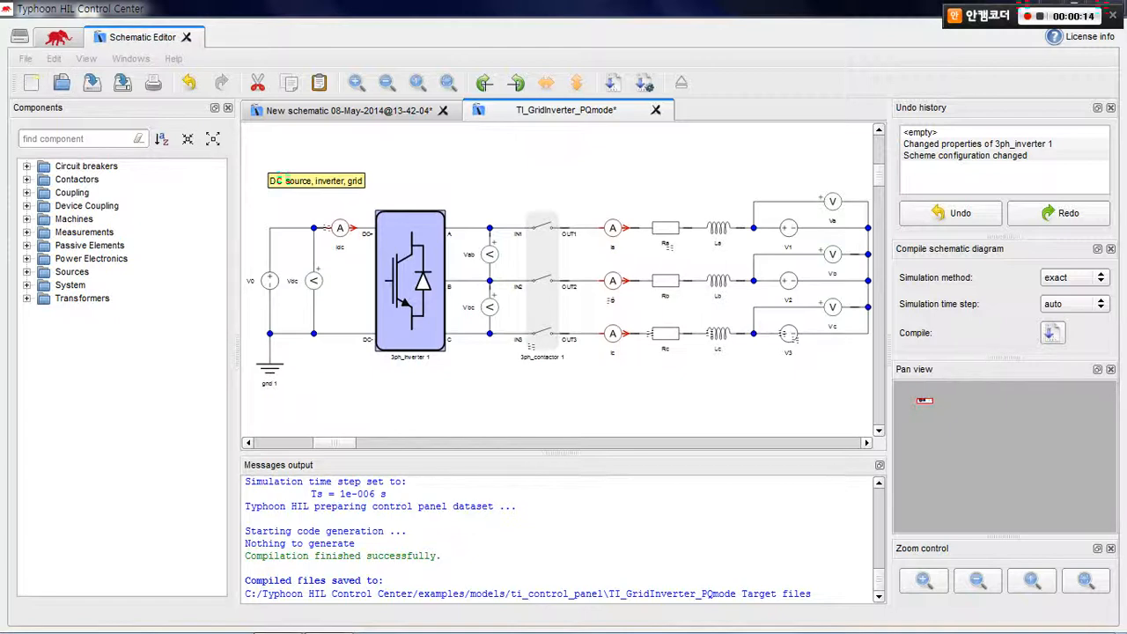
click(58, 37)
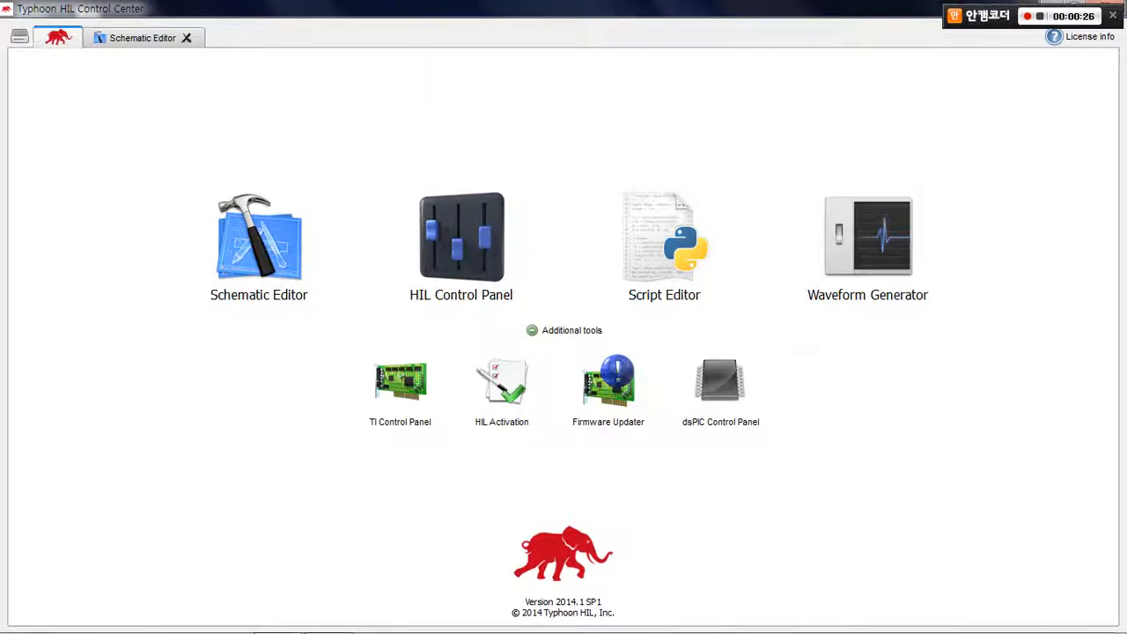
click(465, 283)
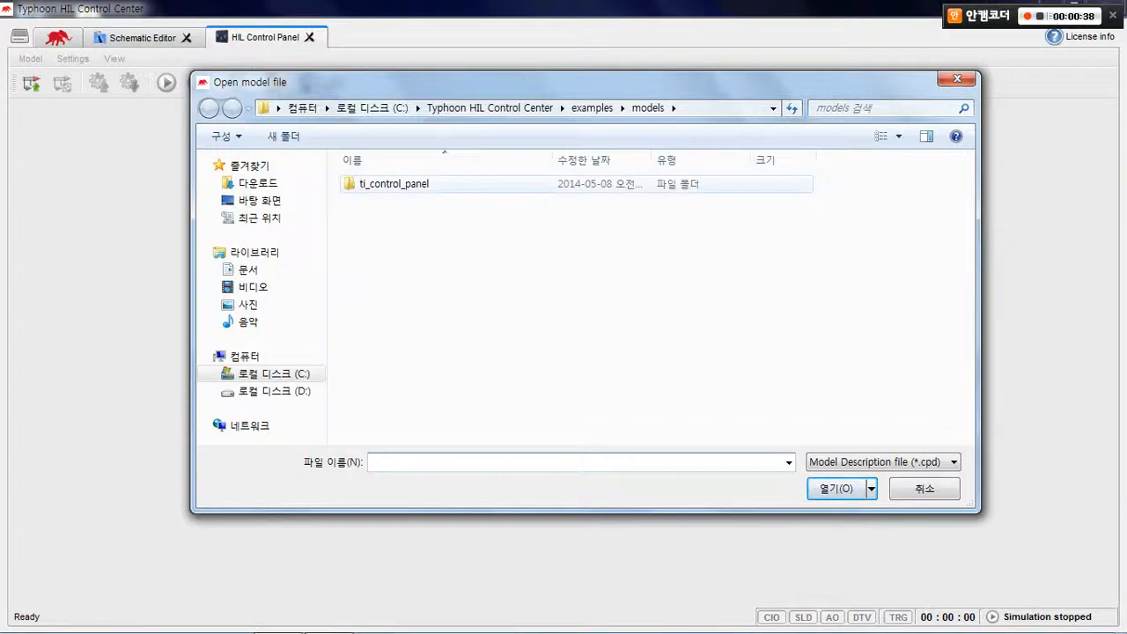
double_click(394, 183)
double_click(405, 183)
double_click(404, 183)
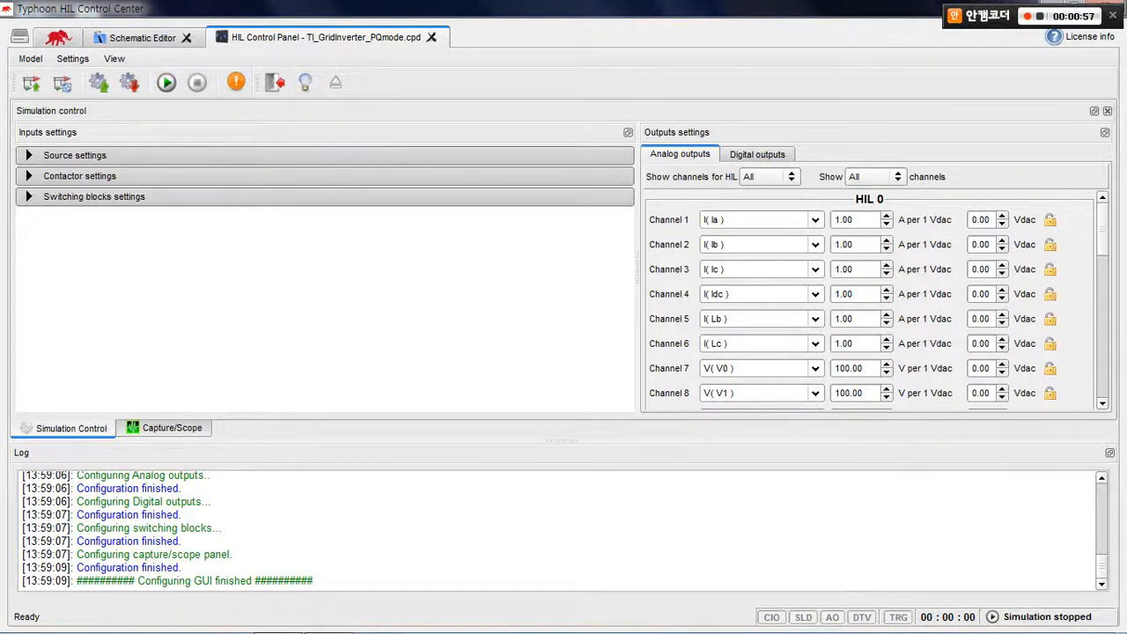
Expand the source, contactor and switching blocks settings and review the model's configurable inputs
click(75, 155)
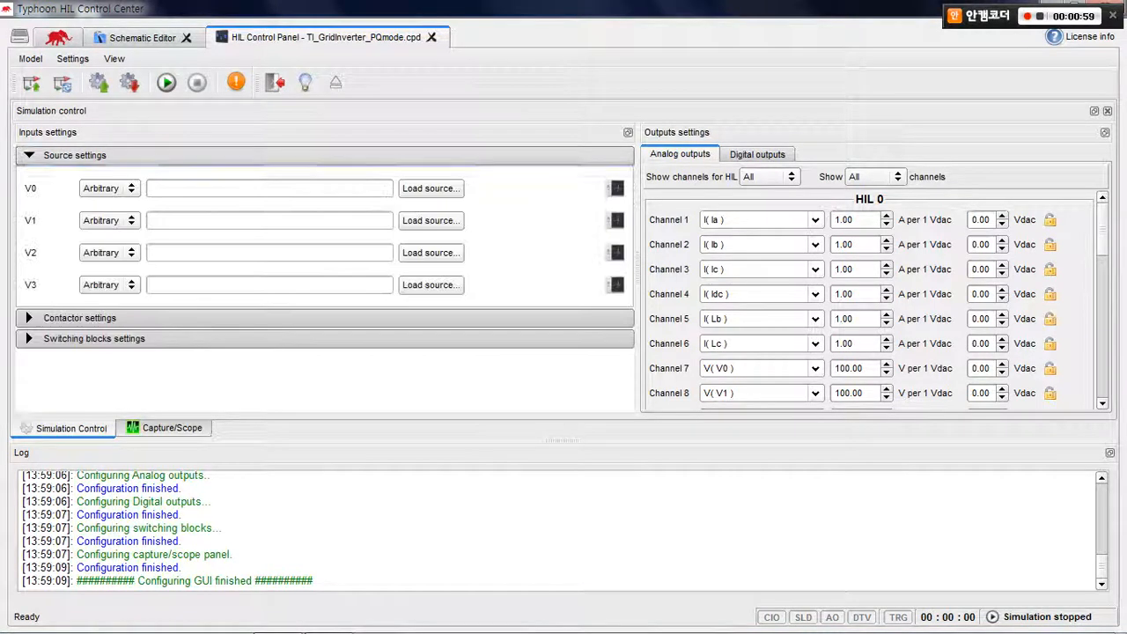
click(79, 317)
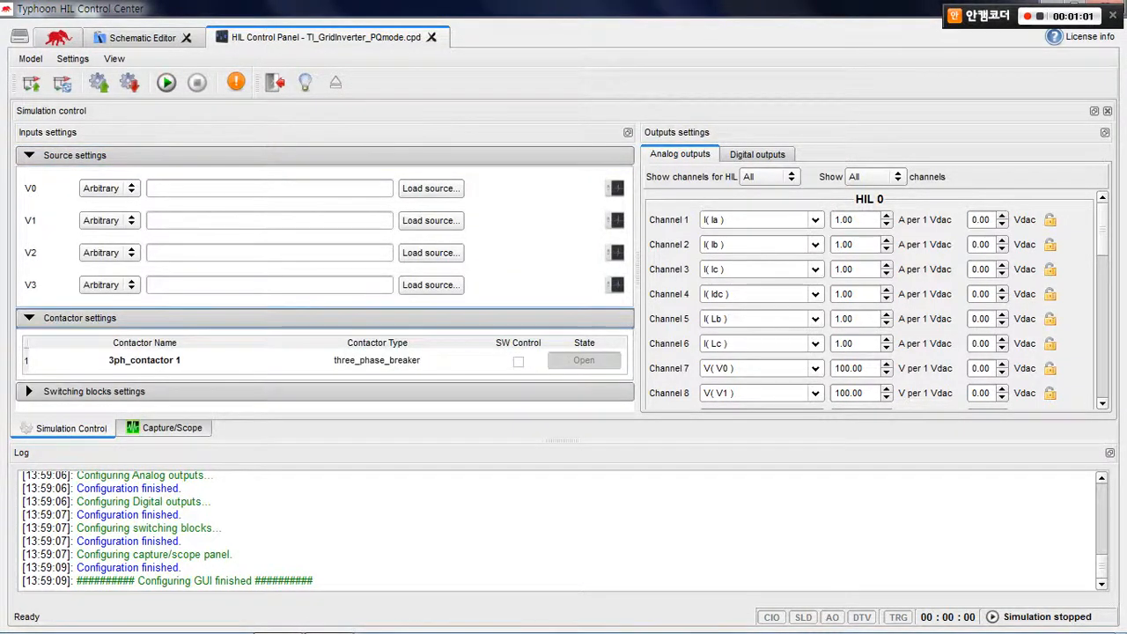
click(95, 391)
scroll(321, 279, down, 4)
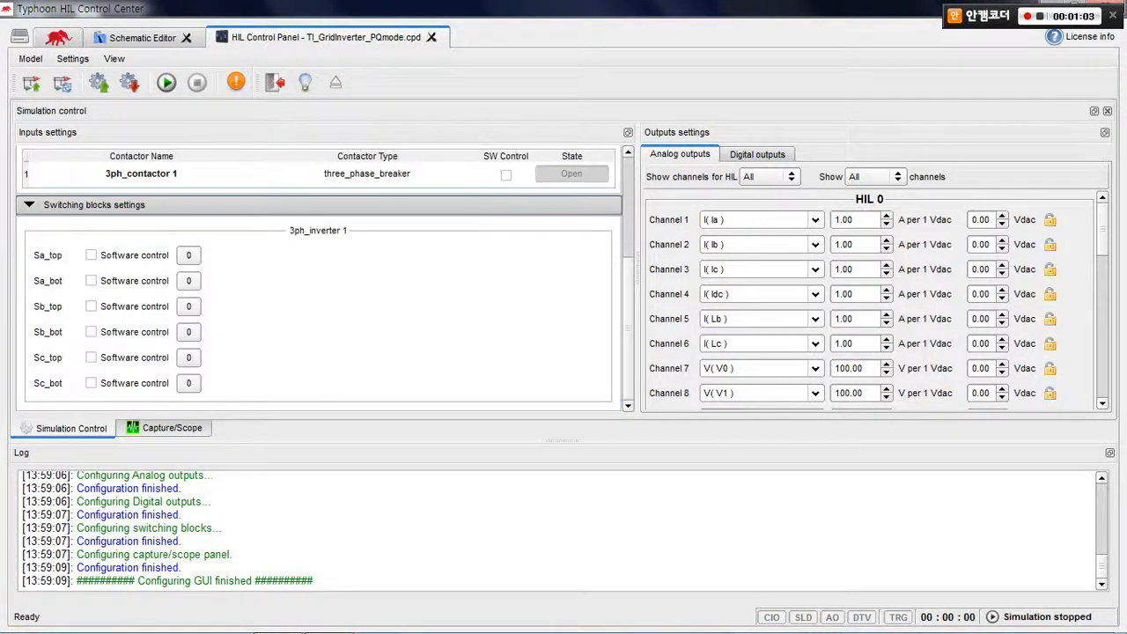
scroll(321, 279, up, 4)
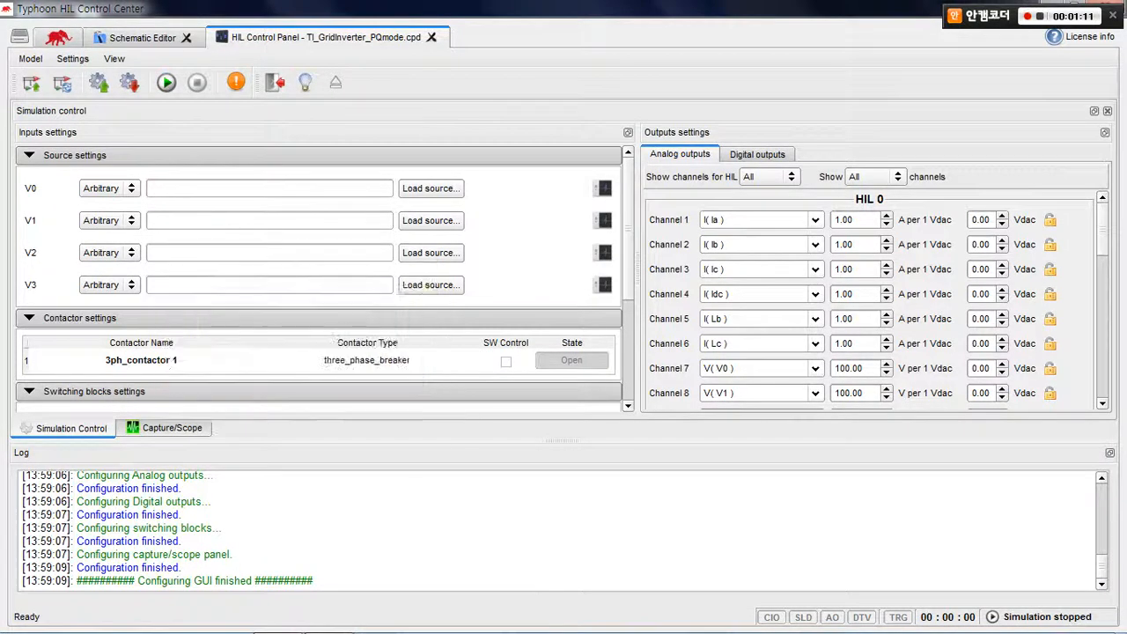
Locate the sources V0 to V3, the three-phase contactor and the three-phase inverter in the Schematic Editor circuit
click(142, 37)
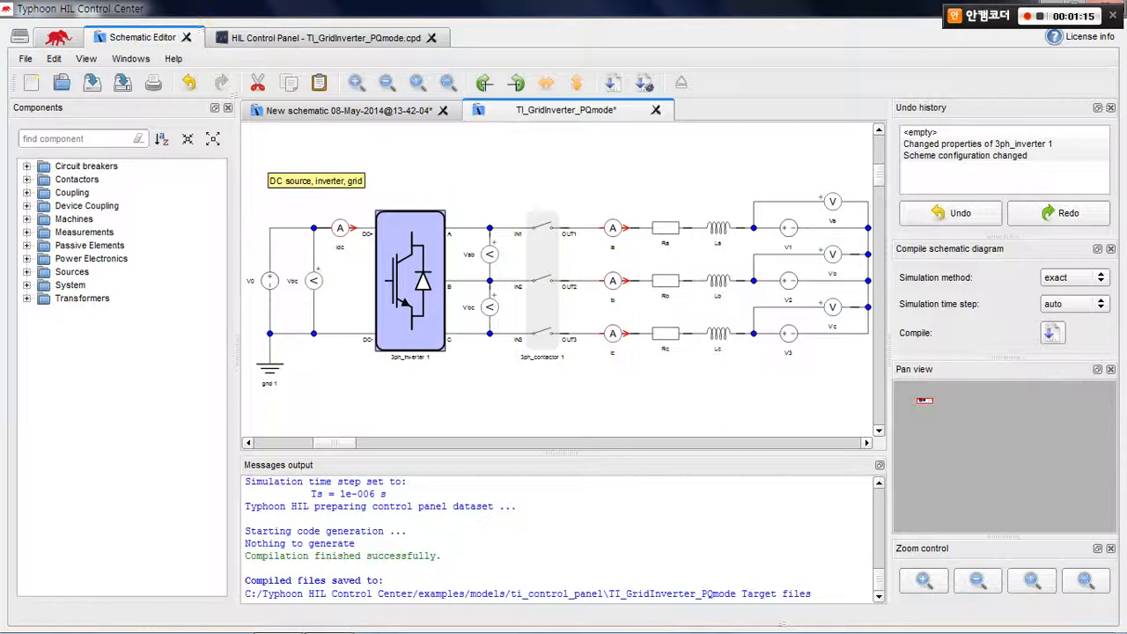
key(Escape)
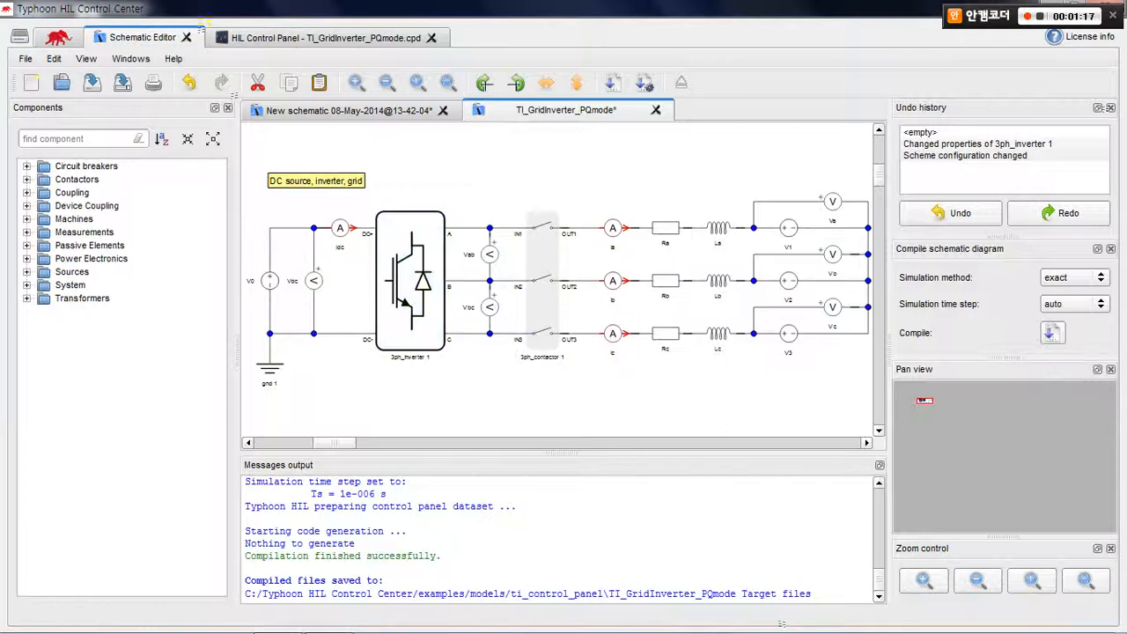
click(269, 280)
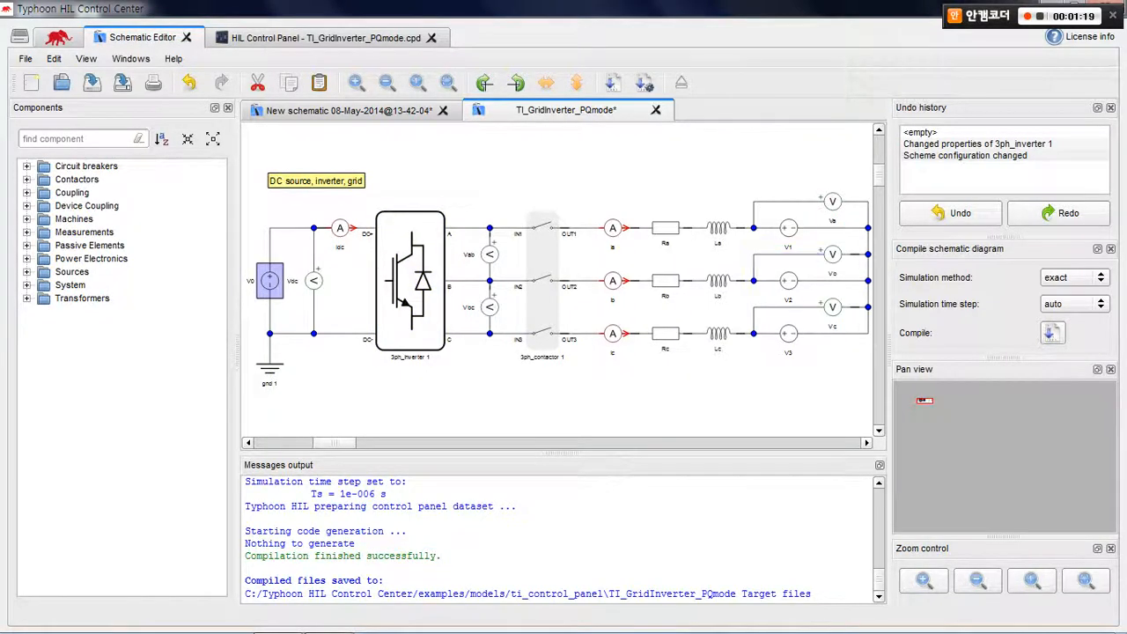
click(789, 228)
click(789, 281)
click(789, 333)
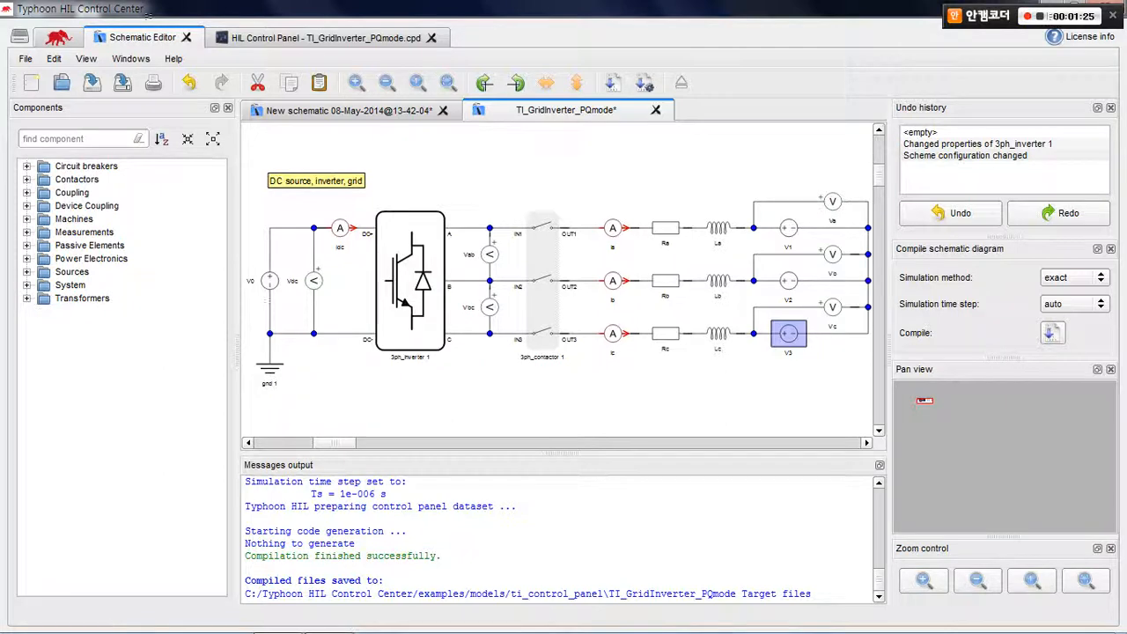
click(546, 300)
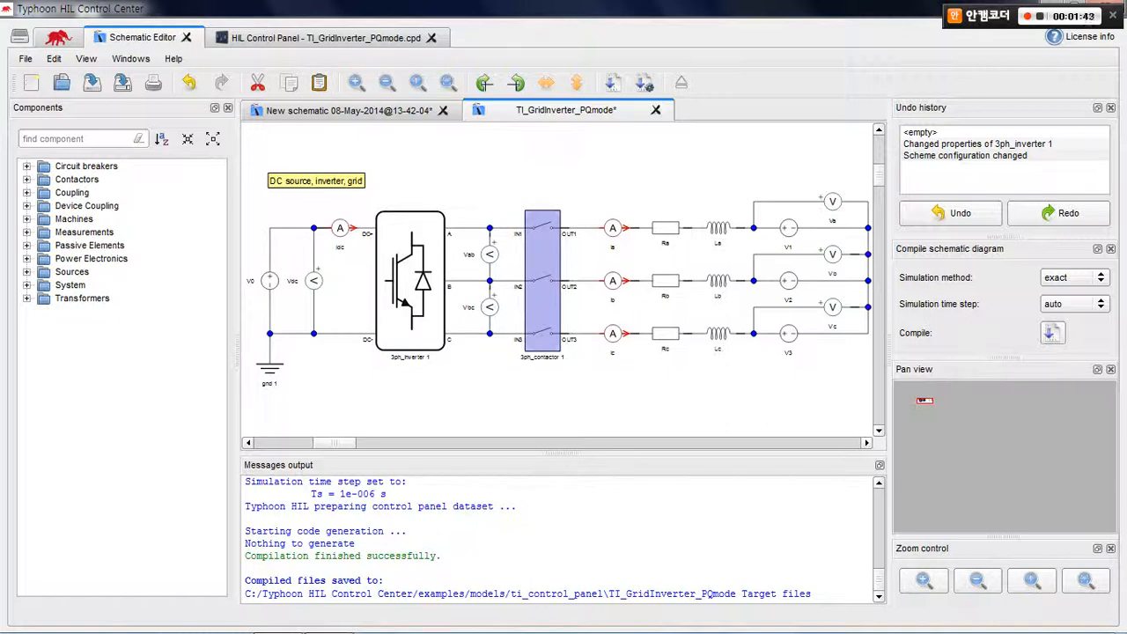
click(410, 280)
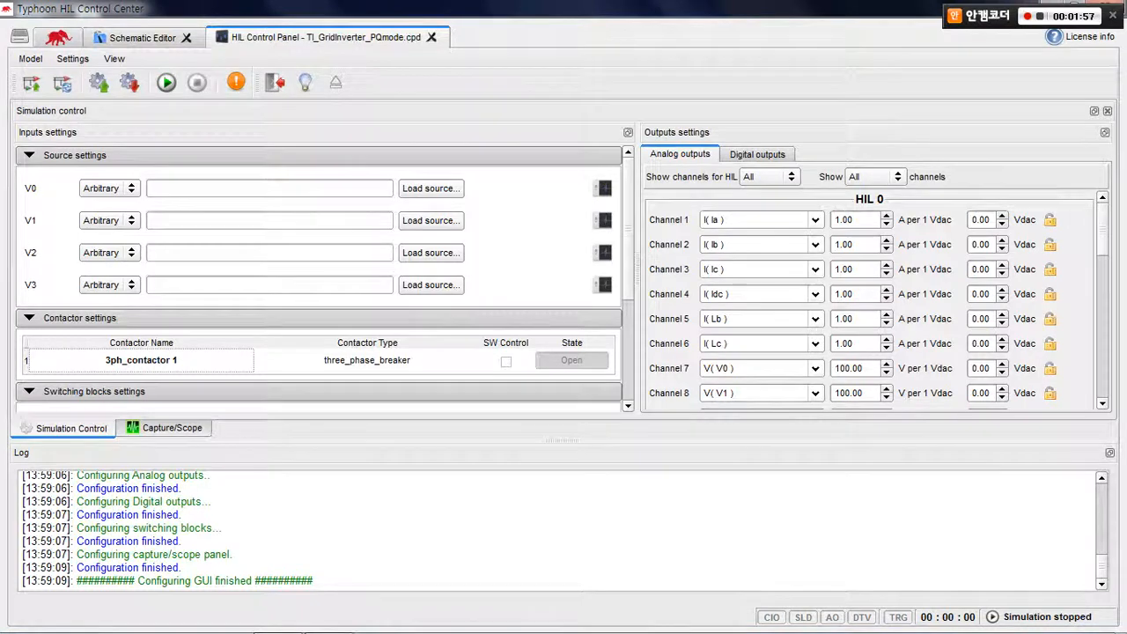
Return to the HIL Control Panel, review the inverter switch settings and load the simulation settings file for the grid inverter model
scroll(318, 211, down, 4)
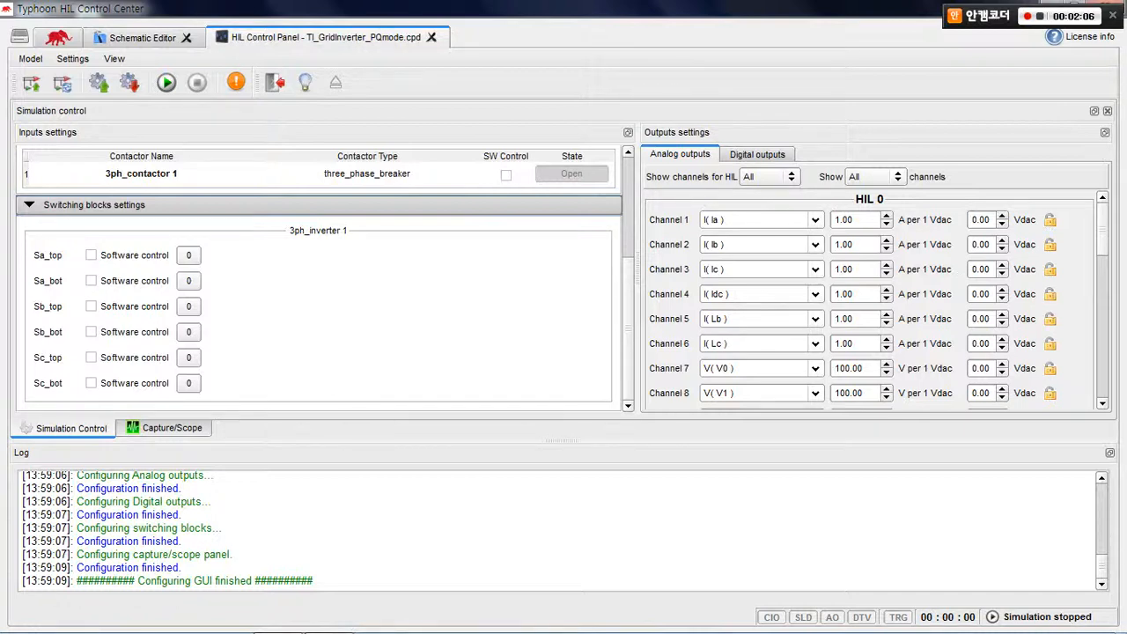
scroll(319, 278, up, 4)
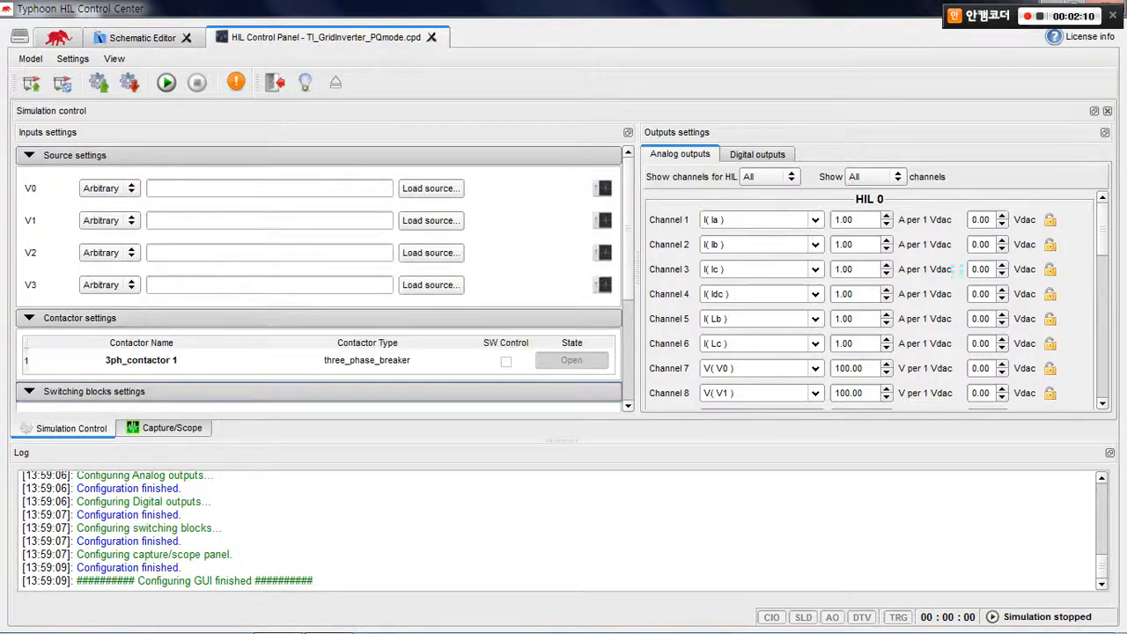
mouse_move(503, 233)
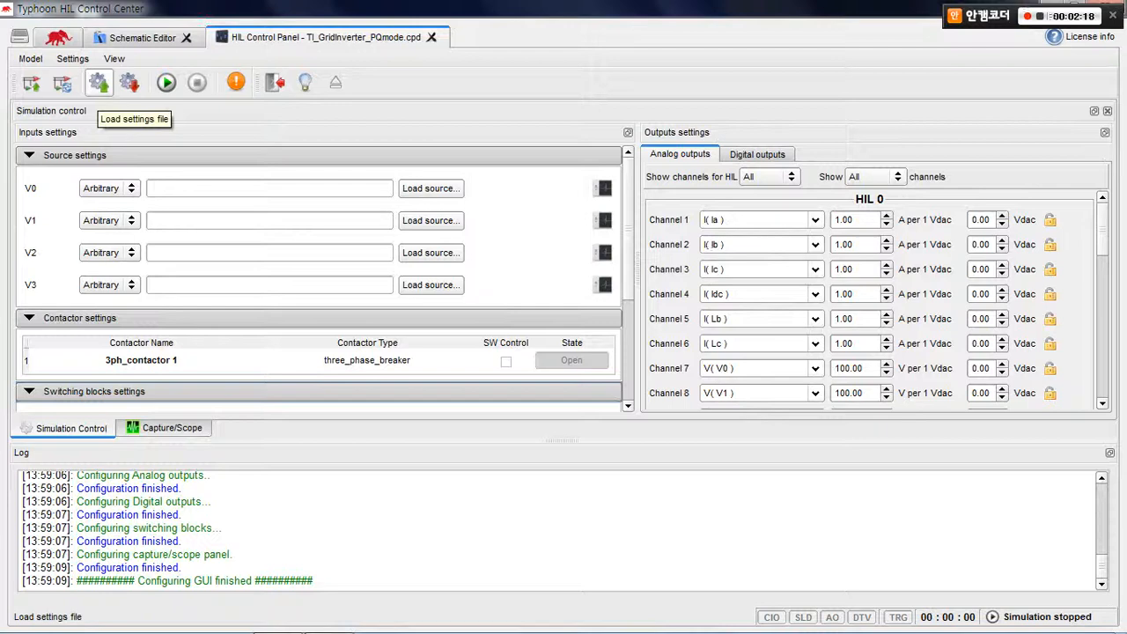
click(97, 83)
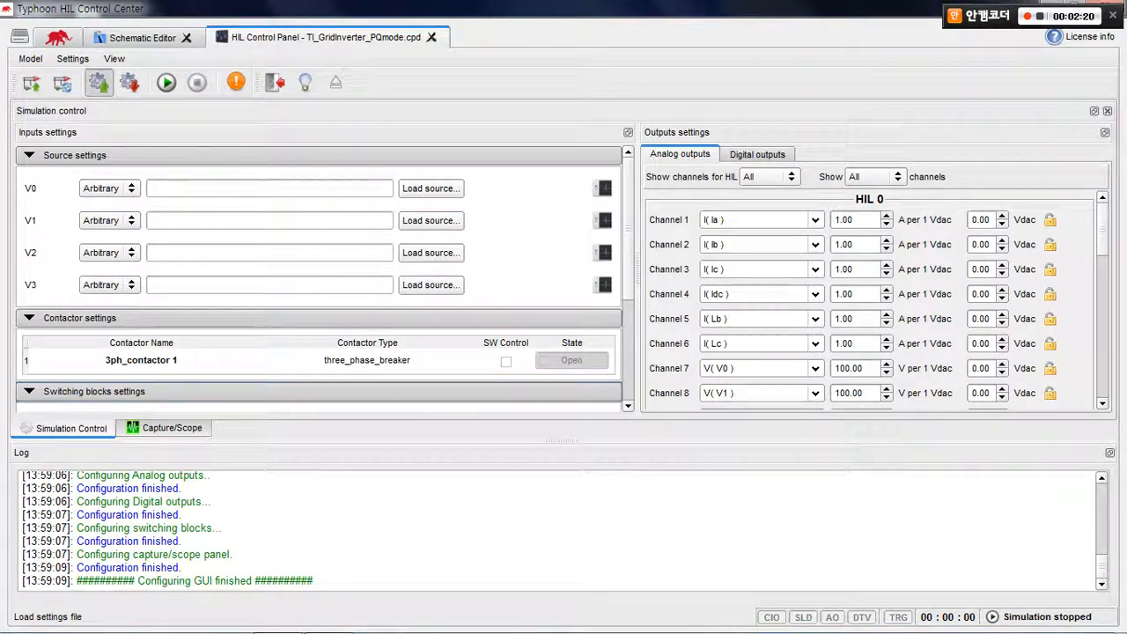
double_click(433, 184)
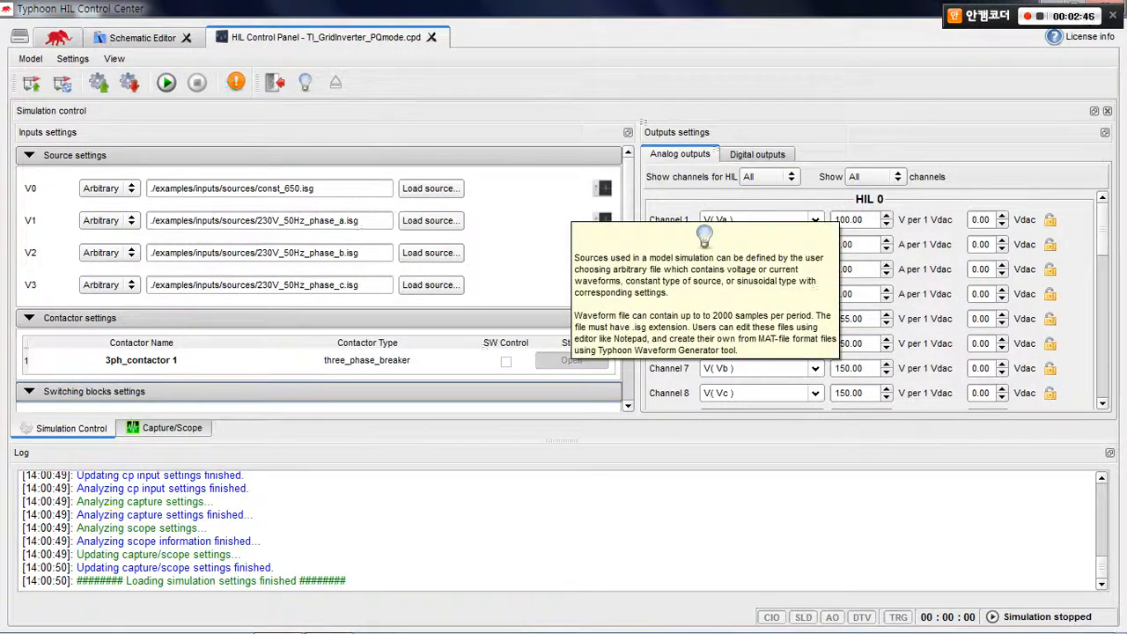
Preview the const_650.isg waveform assigned to source V0 and close the preview
click(602, 187)
drag(598, 203, 780, 134)
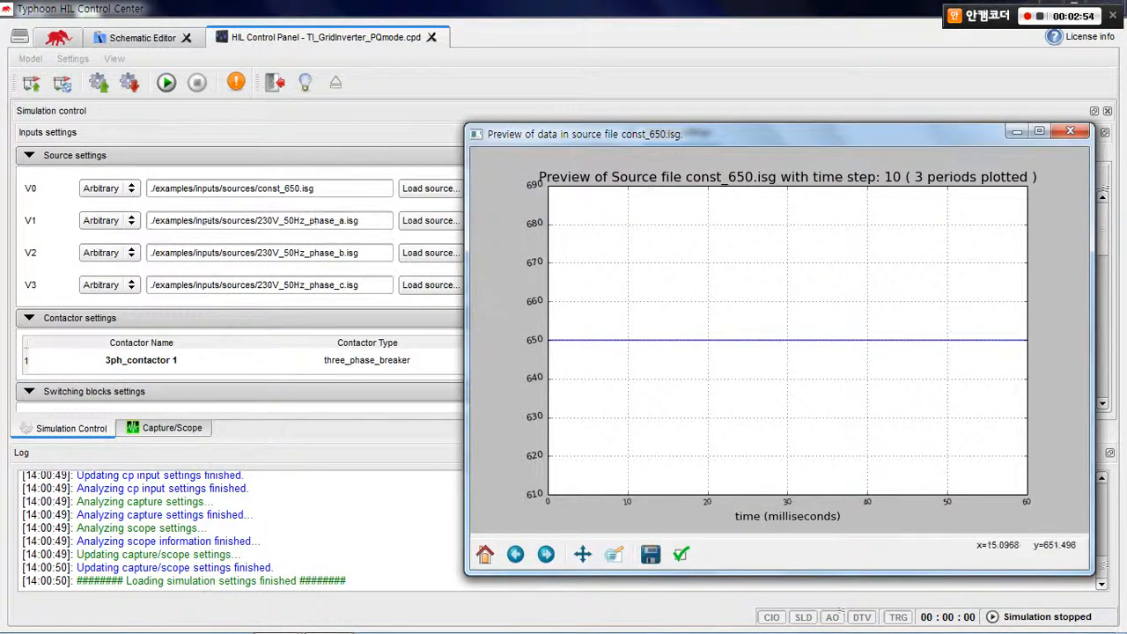
click(1069, 132)
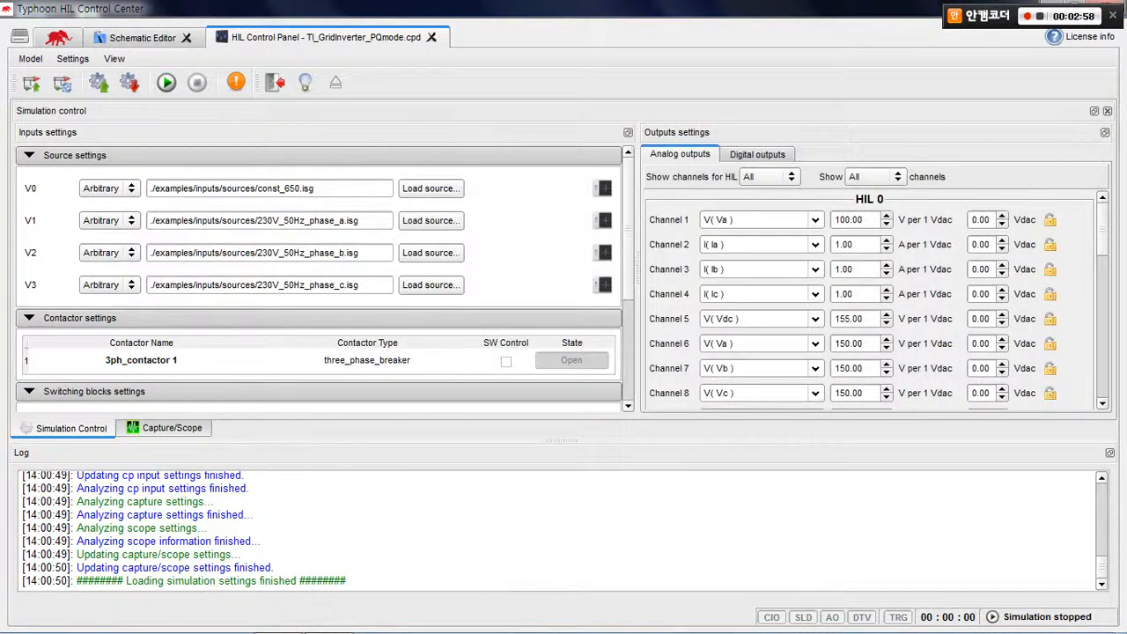
Preview the 230V_50Hz phase a, b and c waveforms assigned to sources V1, V2 and V3, and close the previews
click(604, 221)
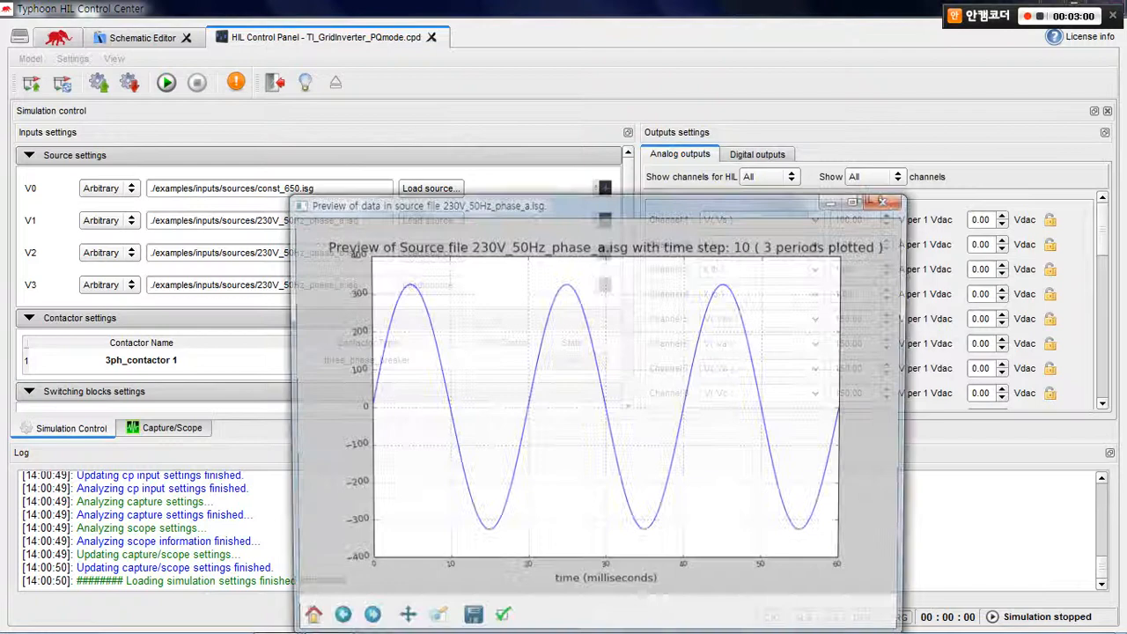
drag(607, 203, 740, 269)
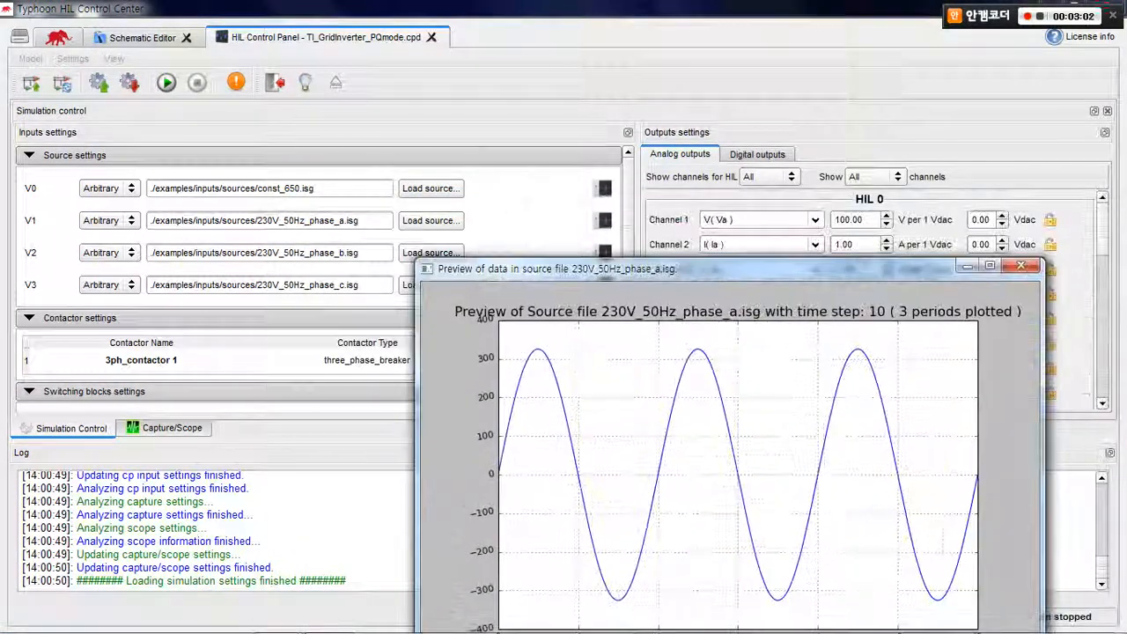
click(604, 253)
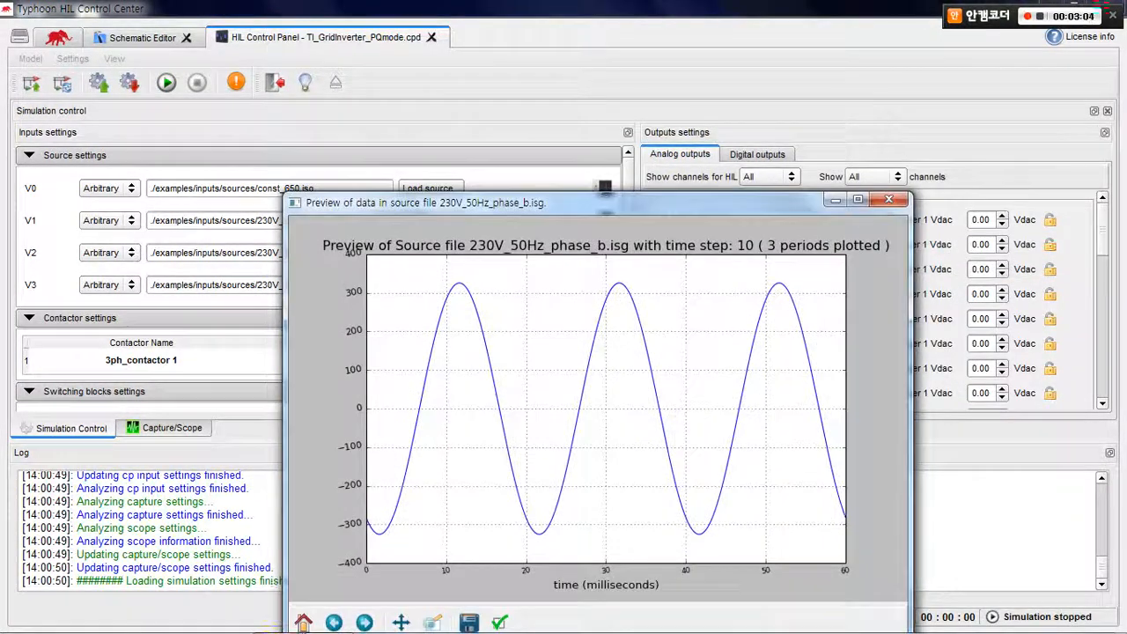
drag(605, 203, 465, 302)
click(604, 284)
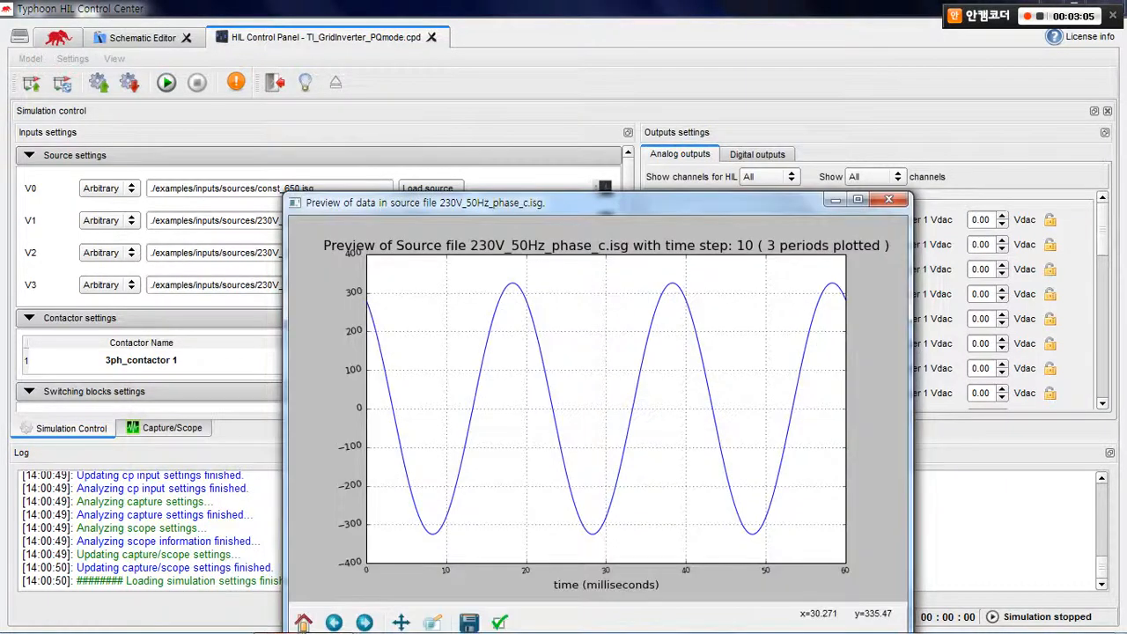
drag(563, 188, 588, 130)
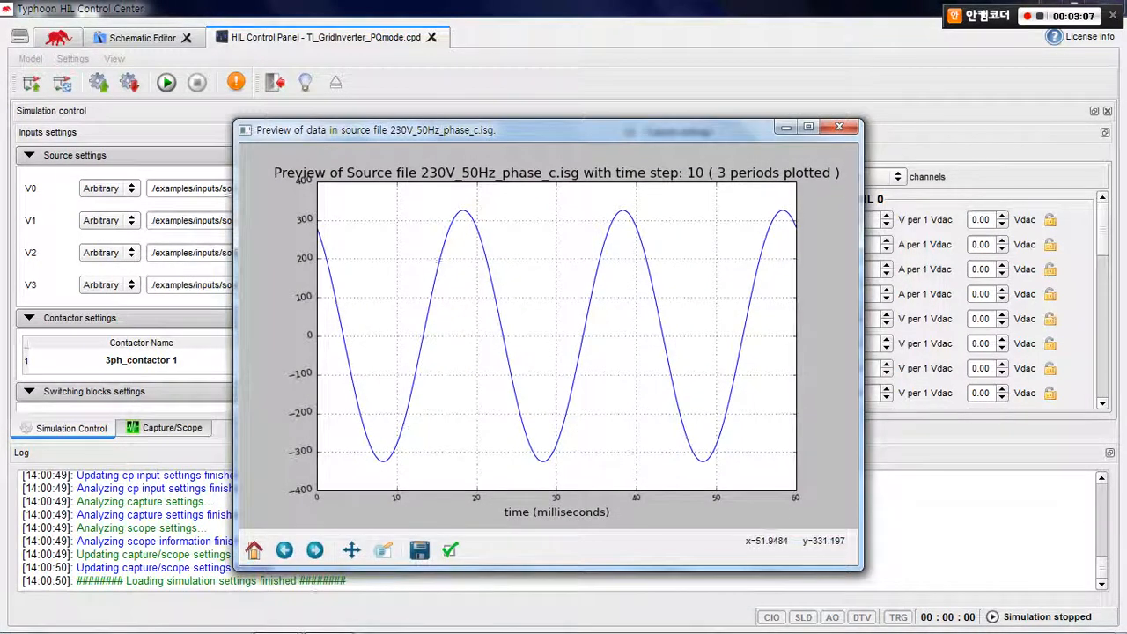
click(839, 127)
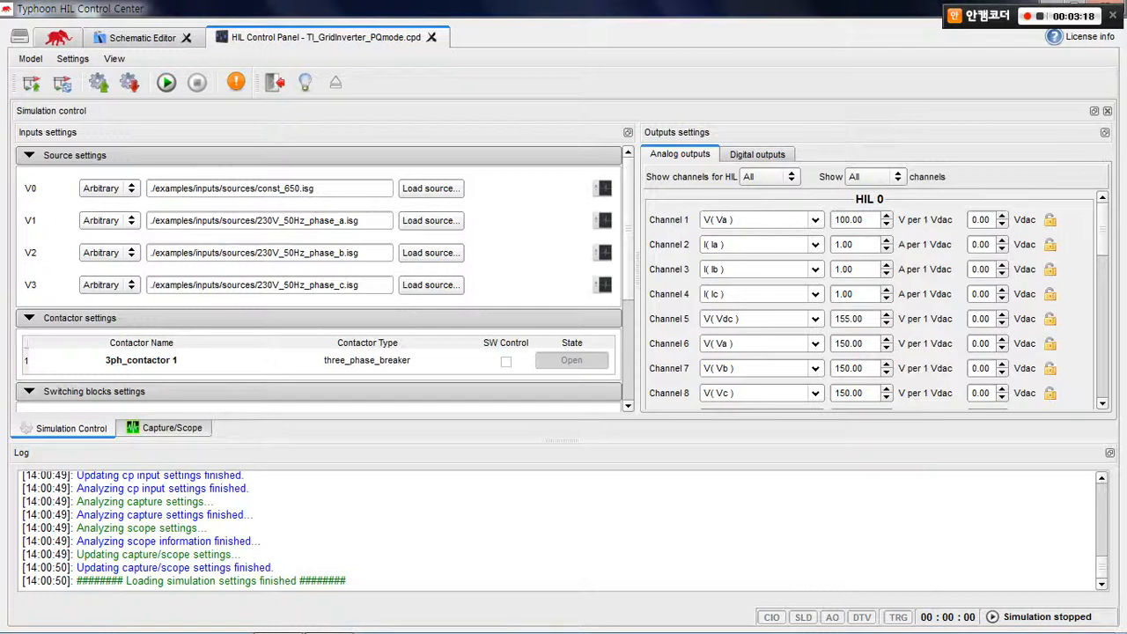
Change the type of source V1 to Sine
click(109, 220)
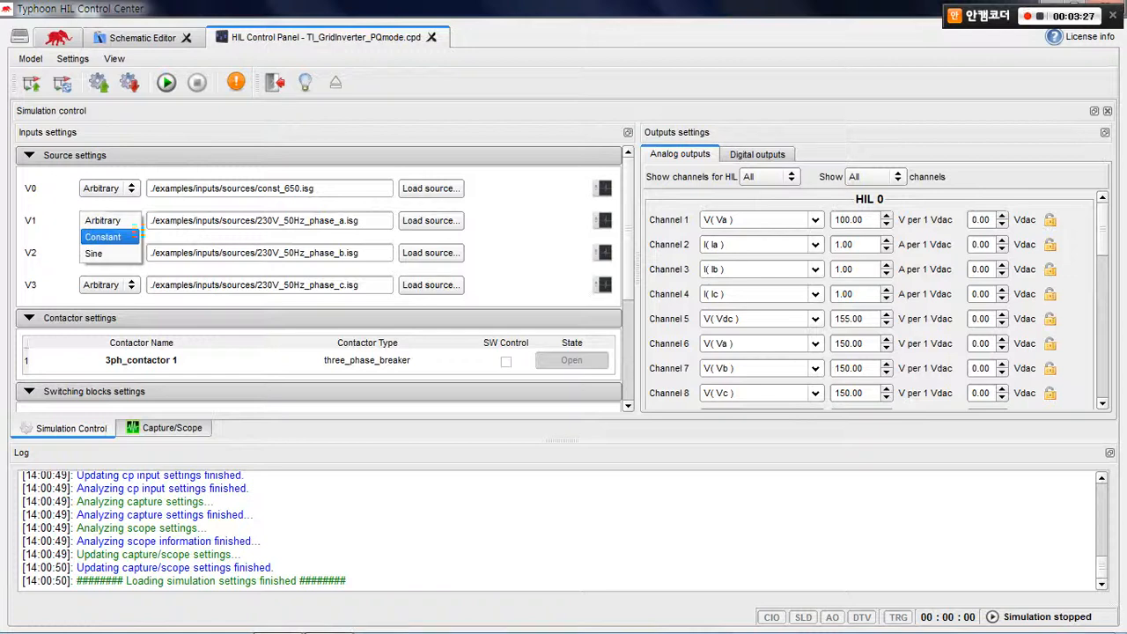
key(Down)
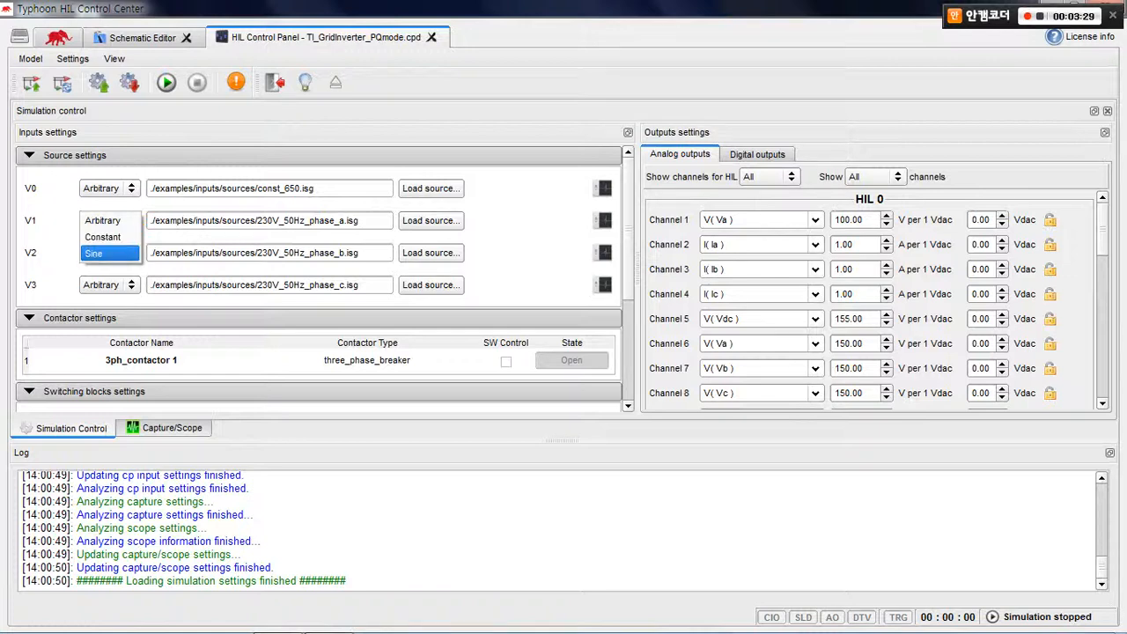
key(Return)
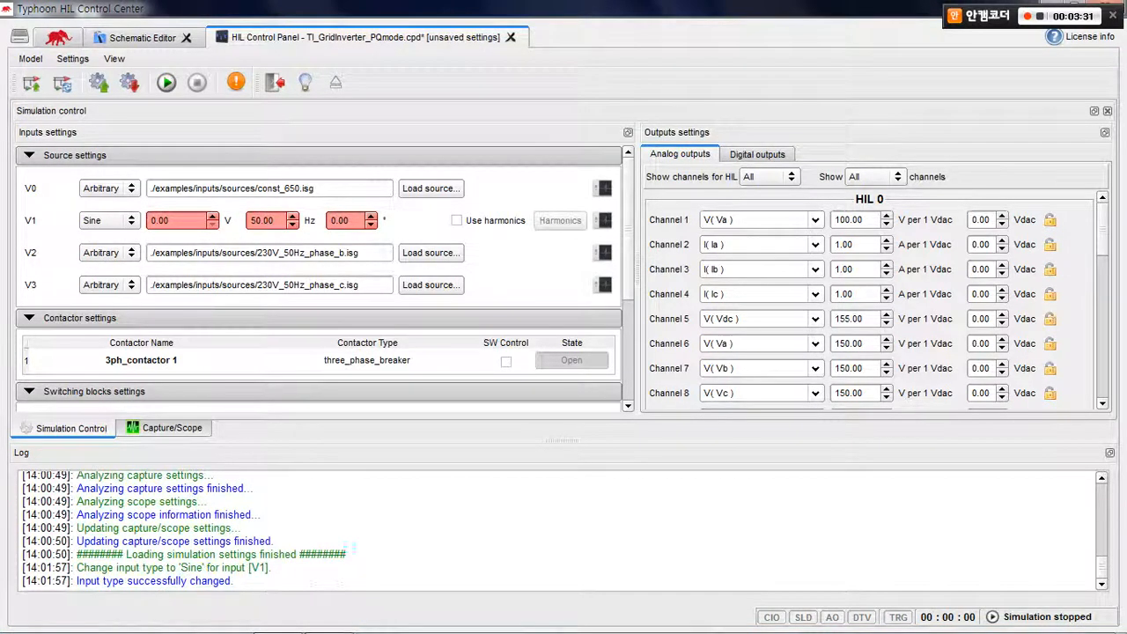
Set source V1 to 220 V and 60 Hz, and preview the sine waveform
click(173, 220)
click(273, 220)
click(352, 220)
double_click(160, 221)
text(220)
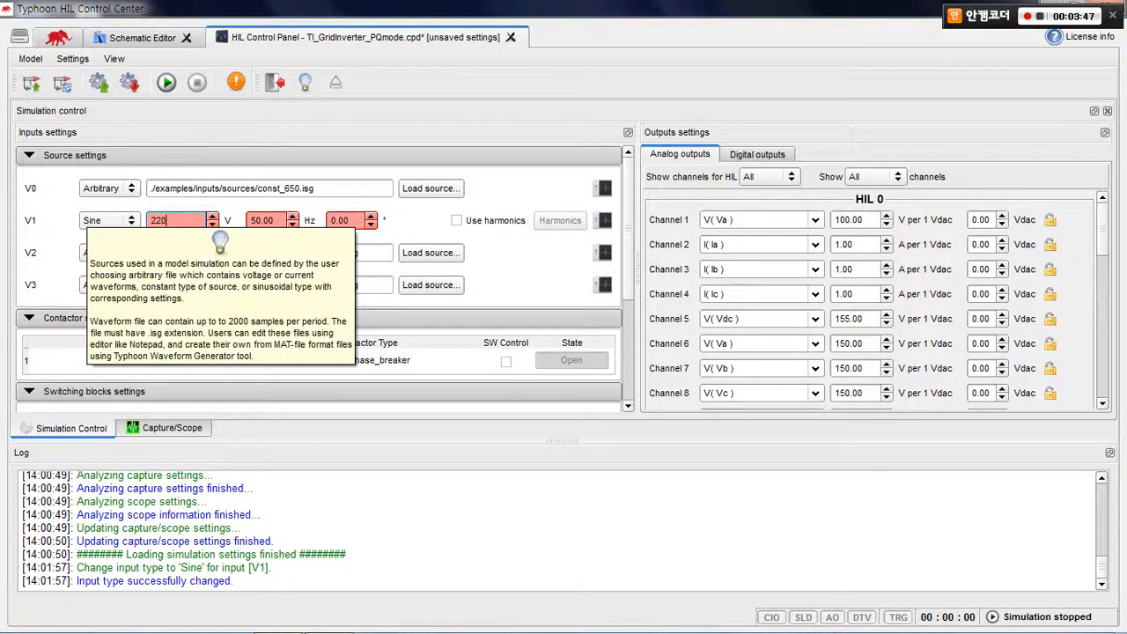
key(Tab)
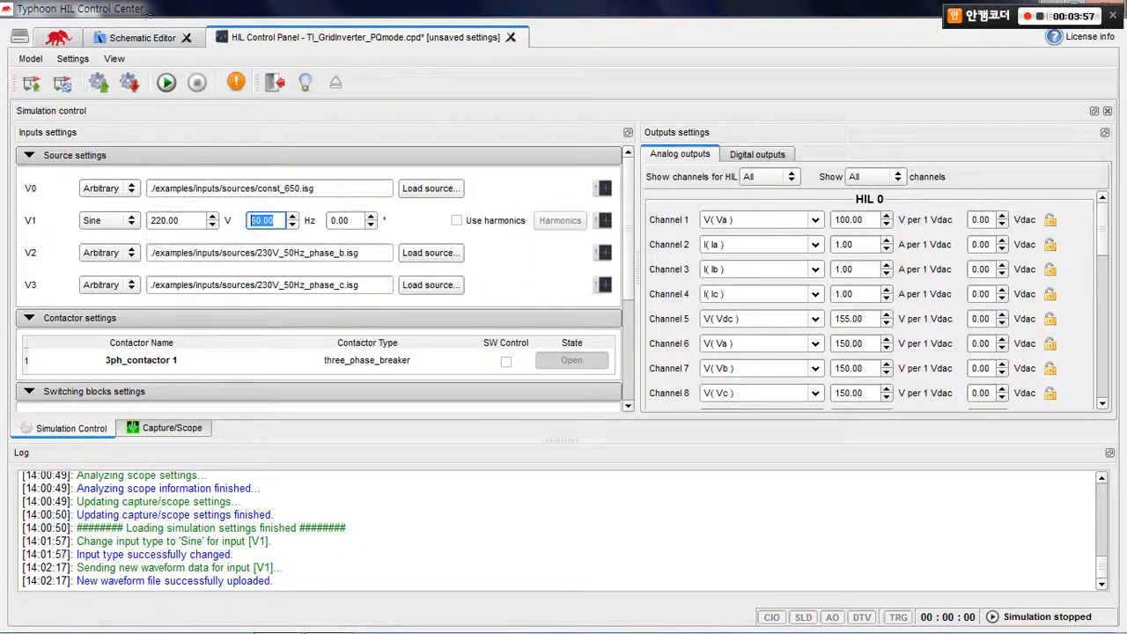
click(603, 221)
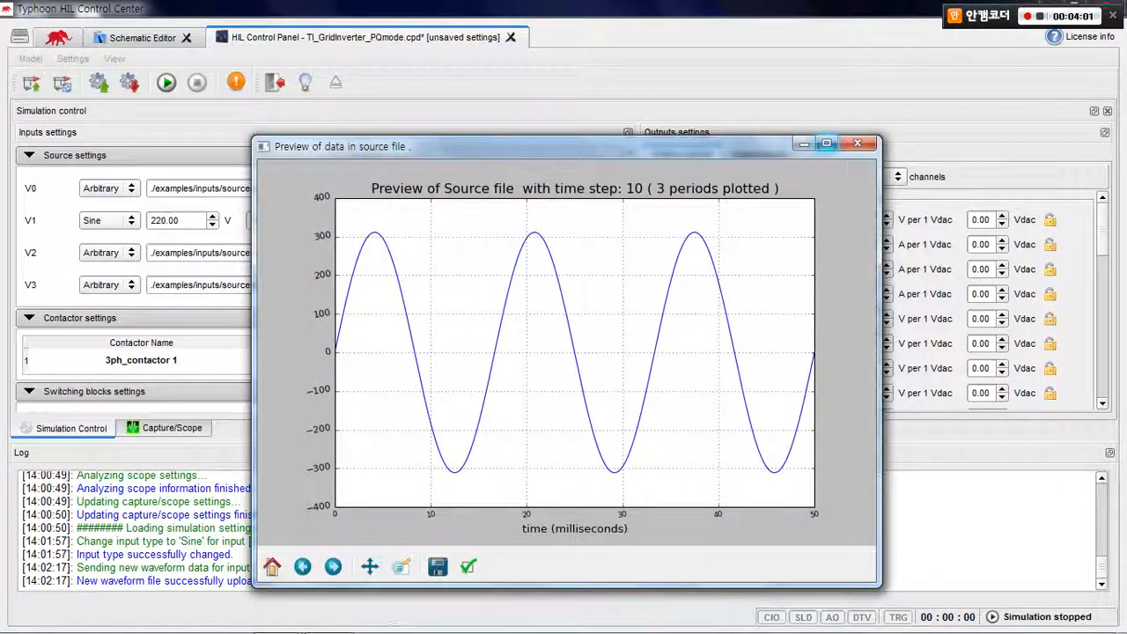
click(857, 143)
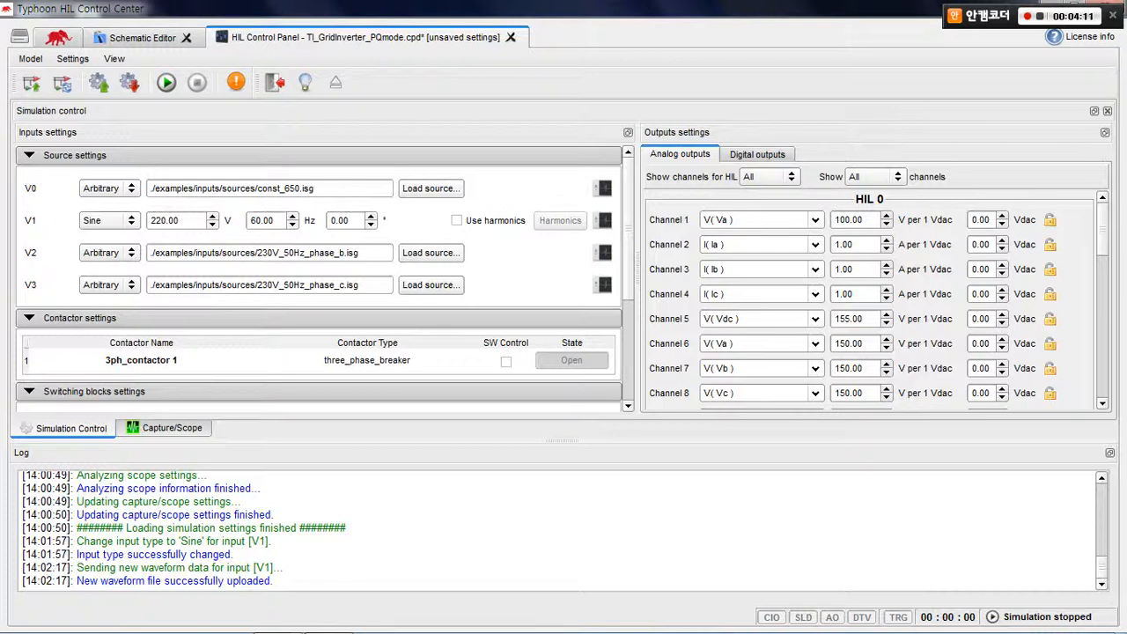
Start the TI Control Panel from the additional tools with the TI_GridInverter_PQmode.ppd controller project
click(59, 37)
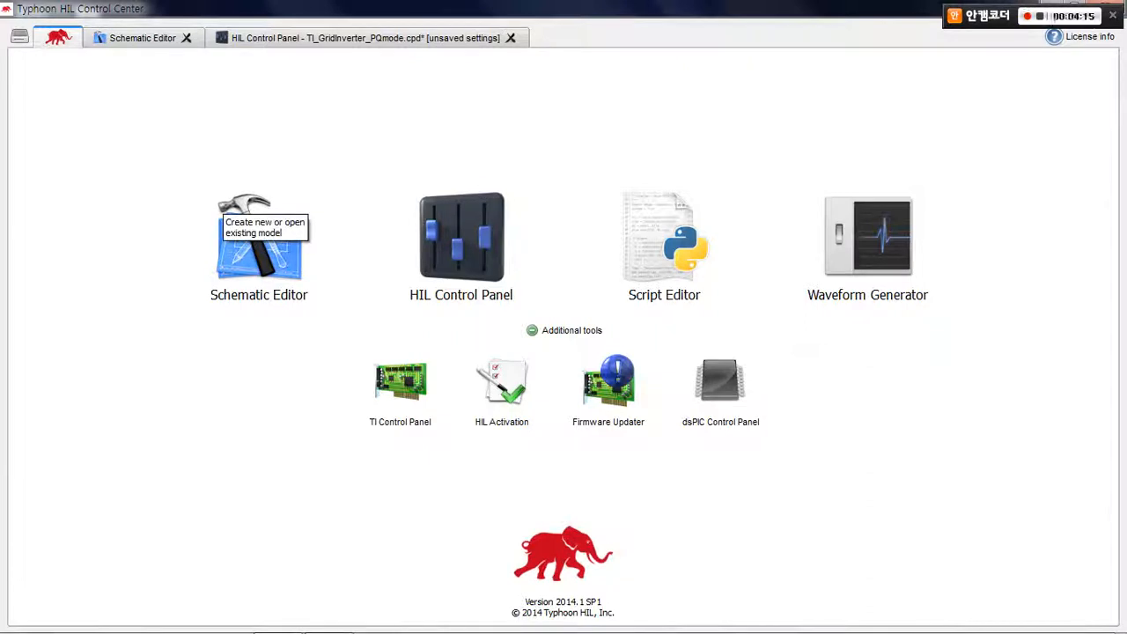
click(563, 331)
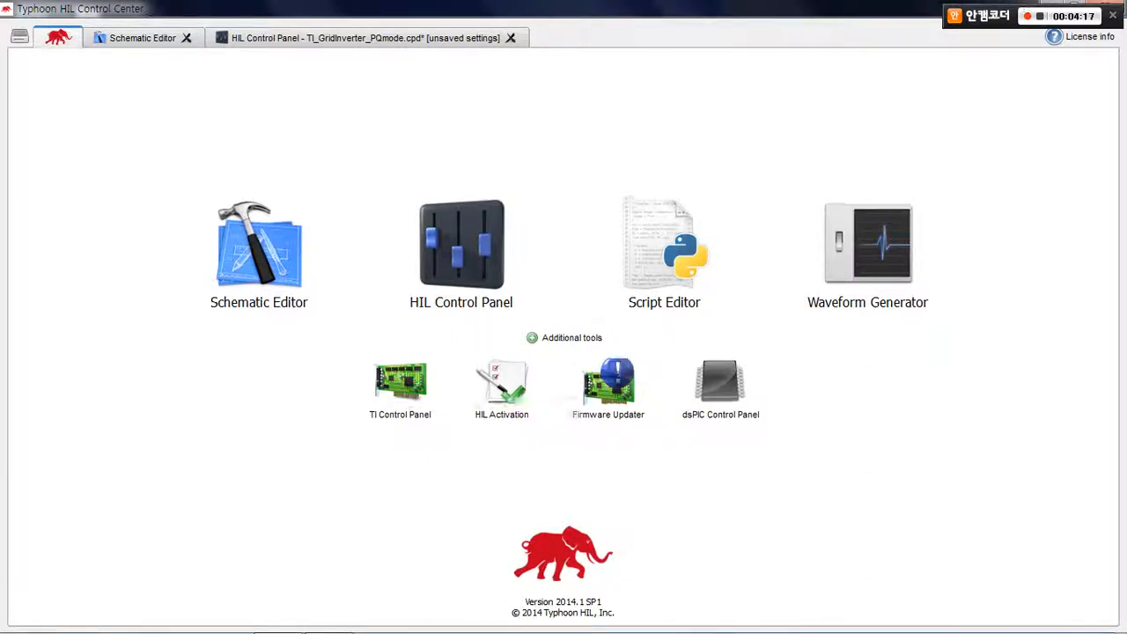
click(564, 361)
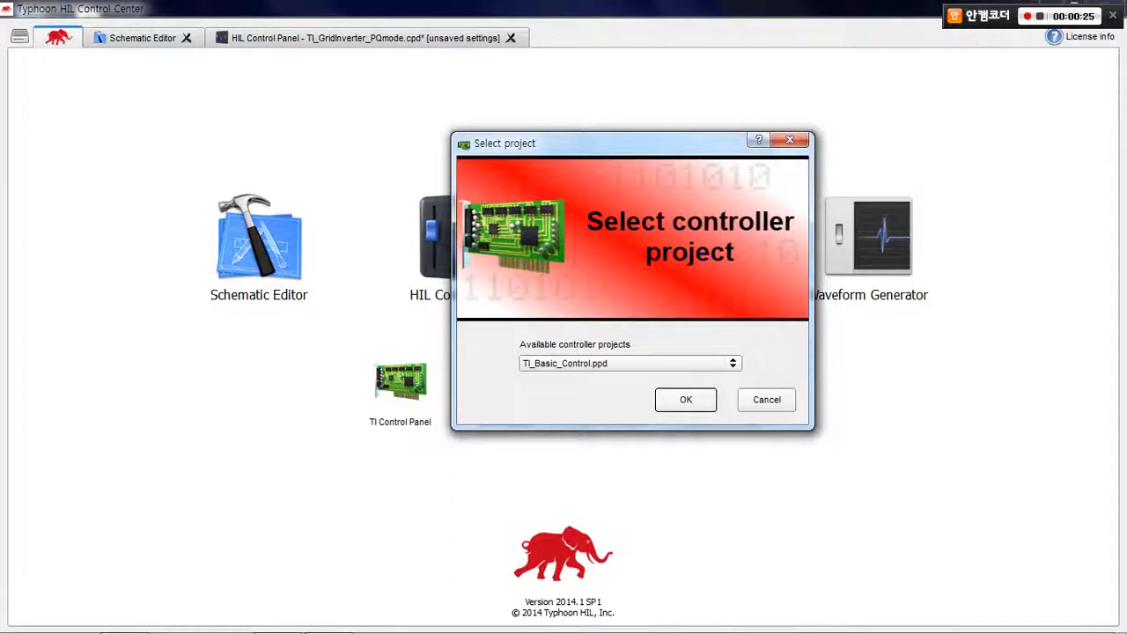
click(732, 363)
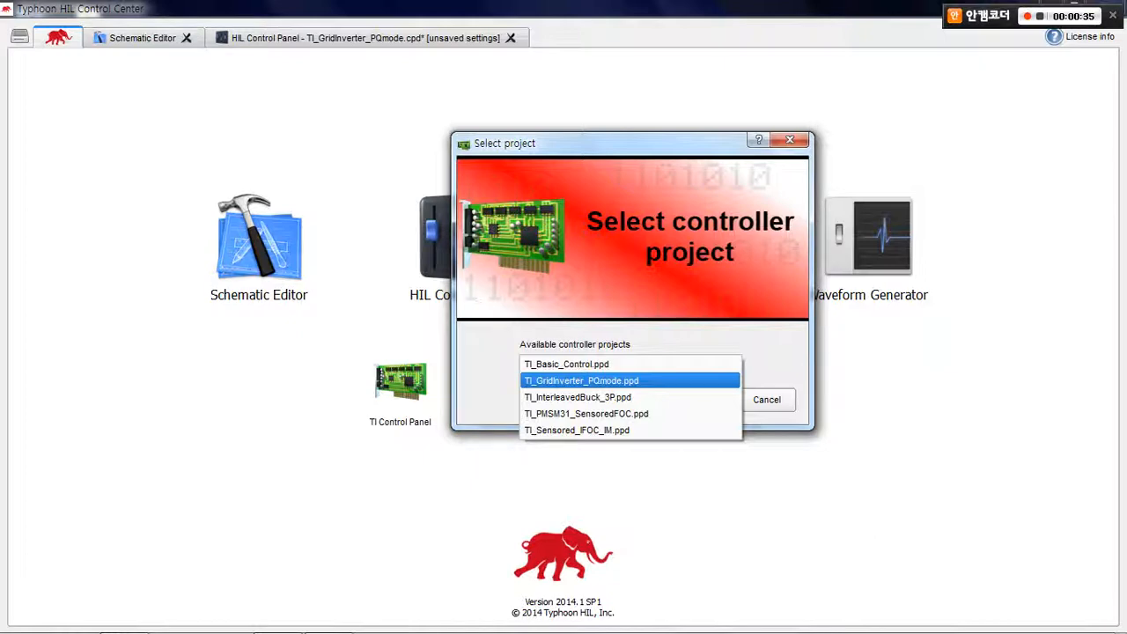
click(617, 380)
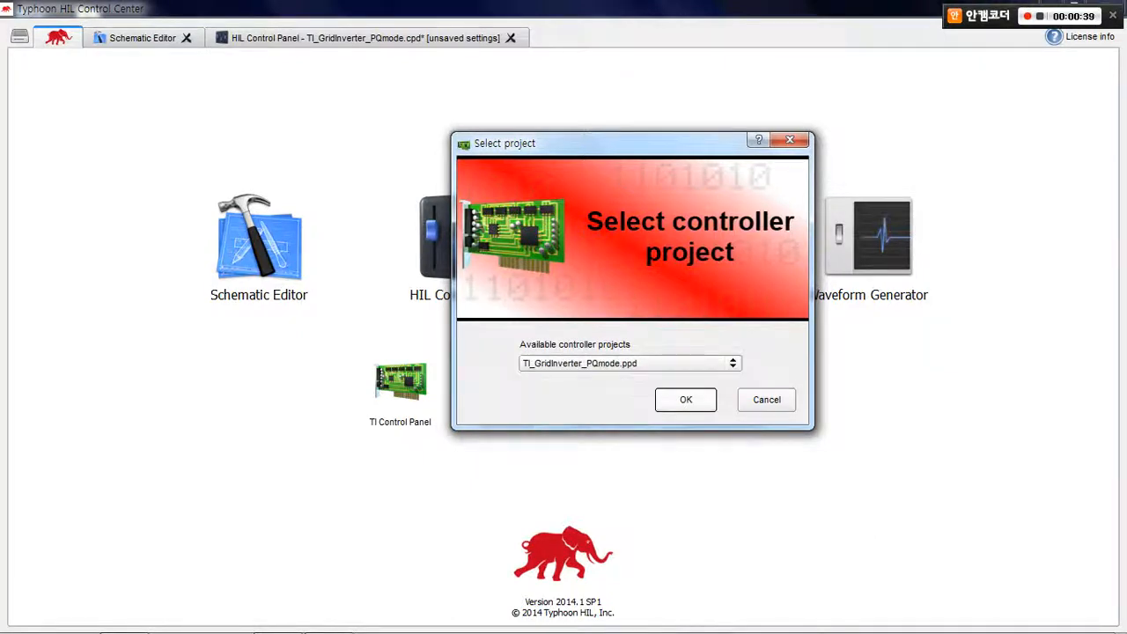
click(686, 399)
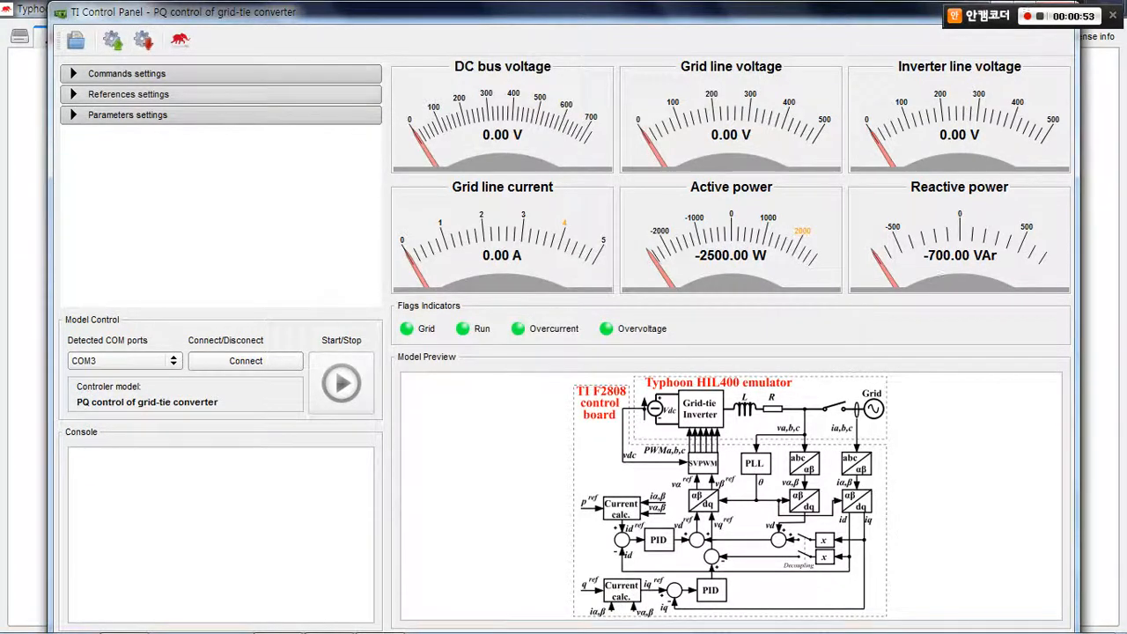
Expand the commands, references and parameters settings of the grid-tie converter controller
click(220, 74)
click(220, 133)
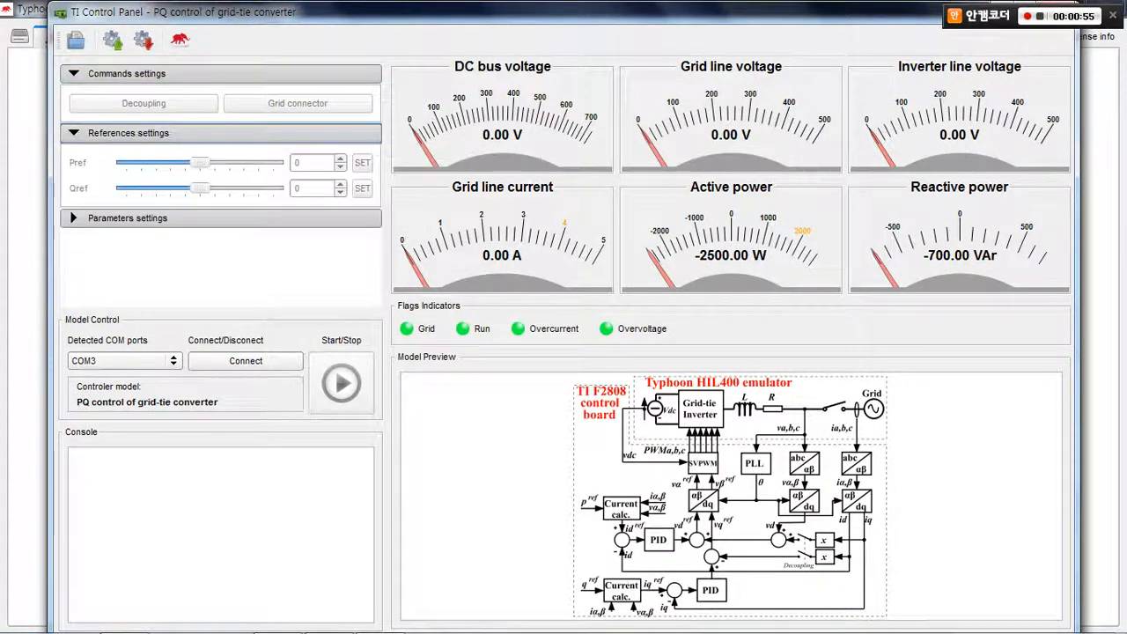
click(220, 218)
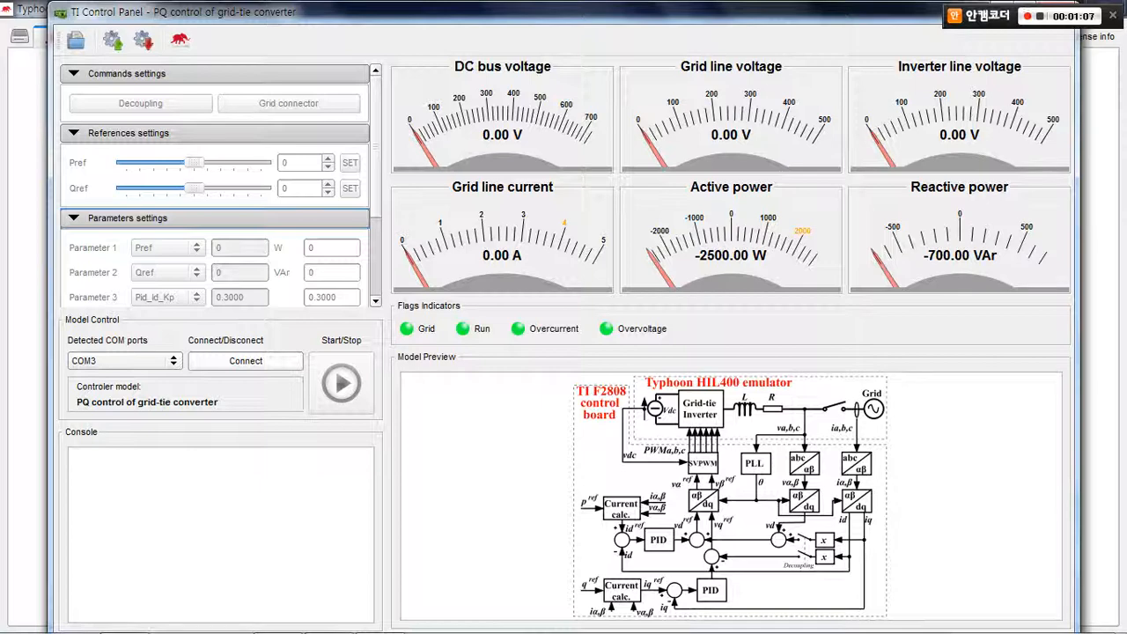
Connect to the controller on COM3 and start its control
click(246, 361)
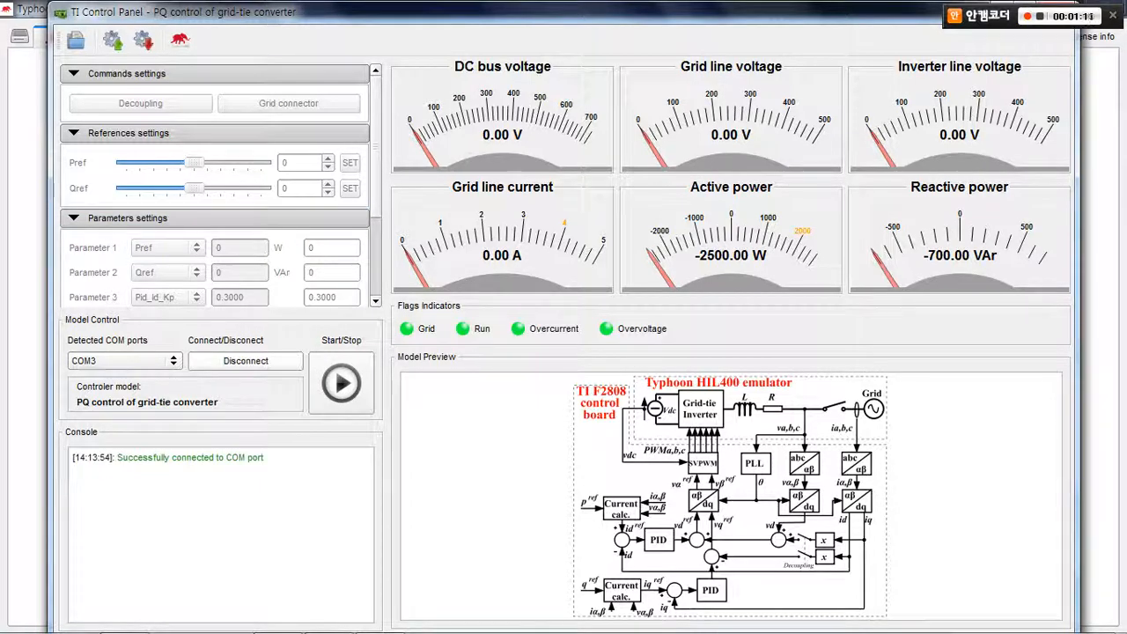
drag(113, 457, 166, 457)
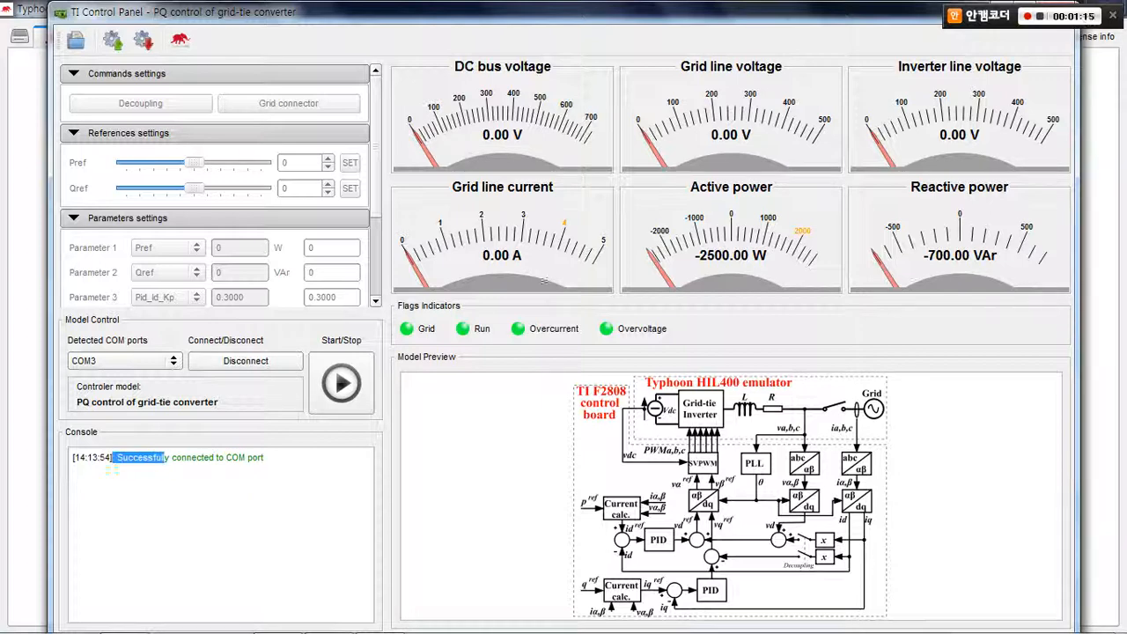
click(165, 460)
drag(118, 456, 267, 456)
click(112, 457)
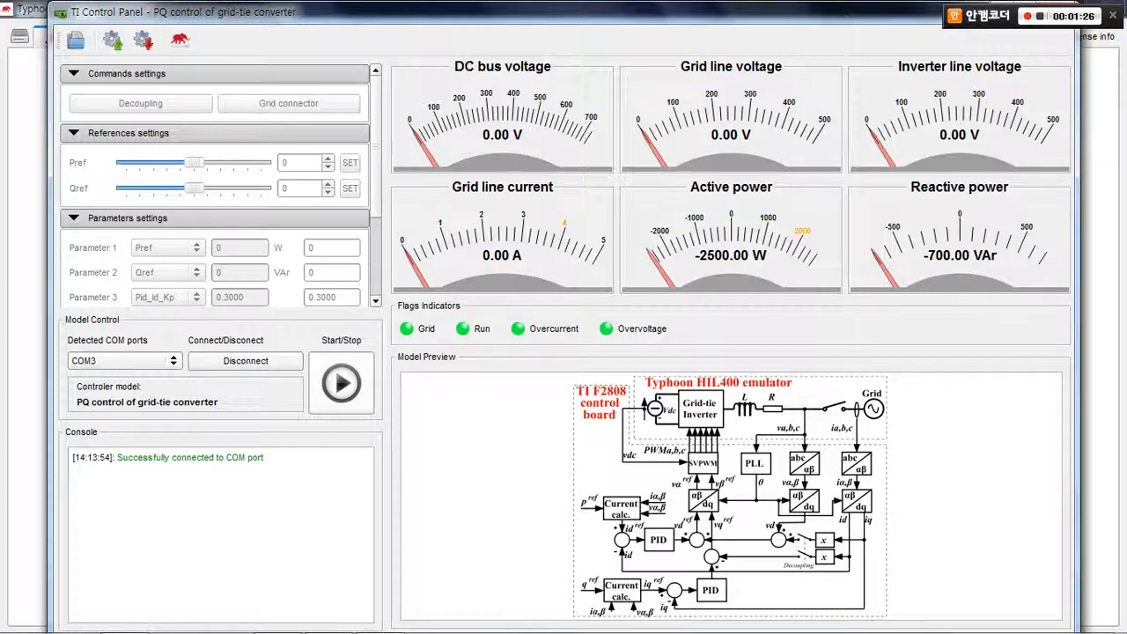
click(341, 383)
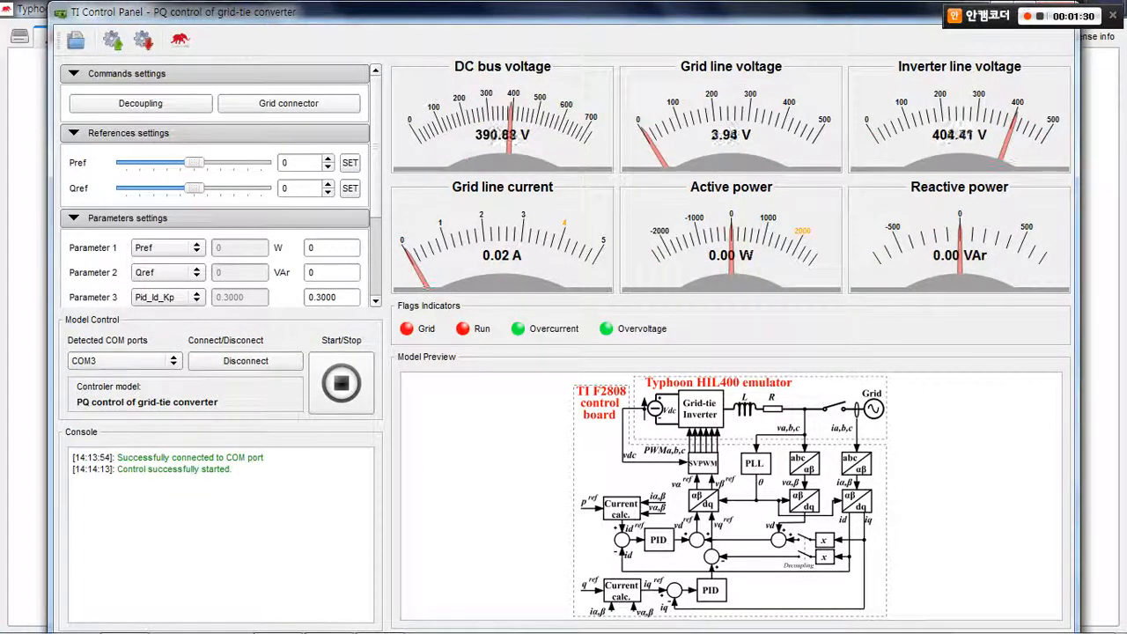
Move the TI Control Panel window out of the way and start the simulation in the HIL Control Panel
drag(564, 12, 580, 331)
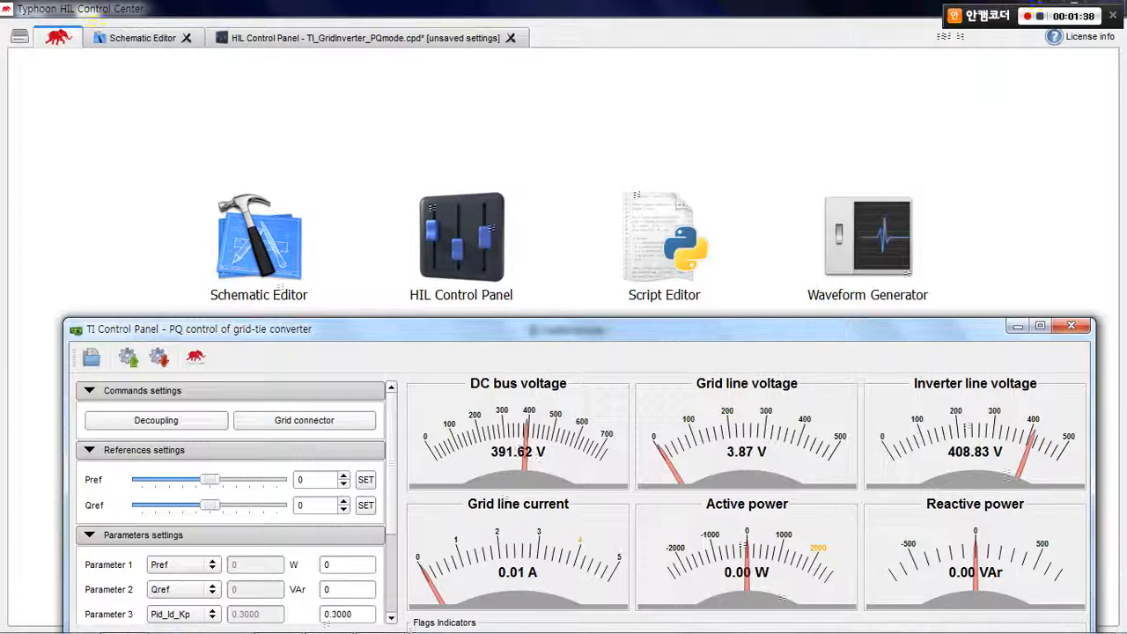
click(364, 38)
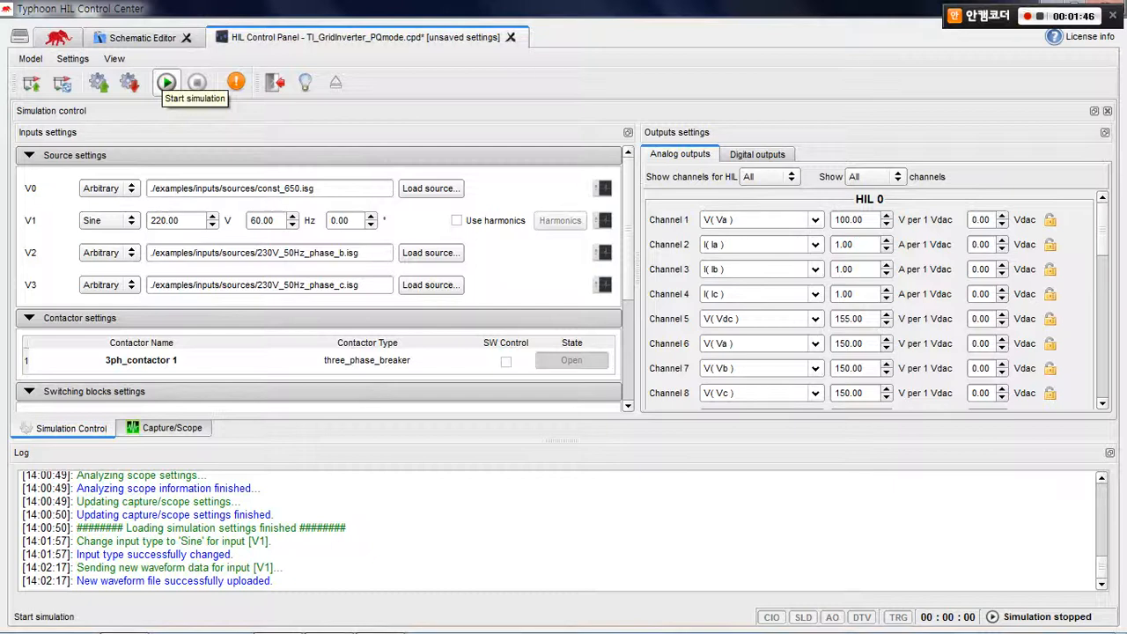
click(166, 82)
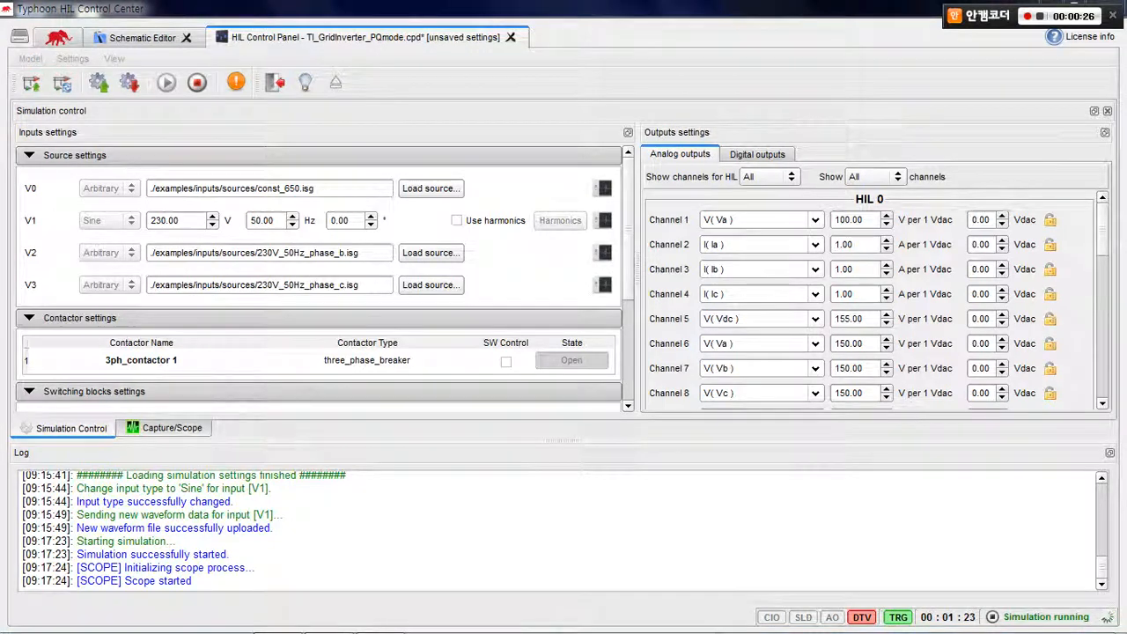
Enable observing digital signals in the scope's signal settings and close the settings
click(165, 428)
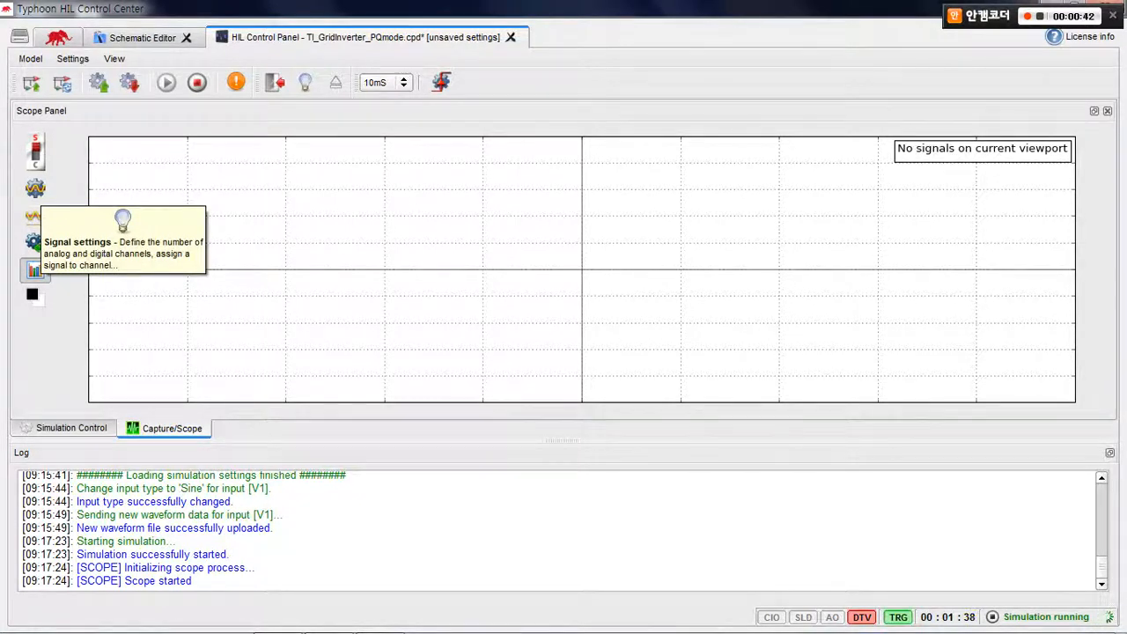
click(35, 269)
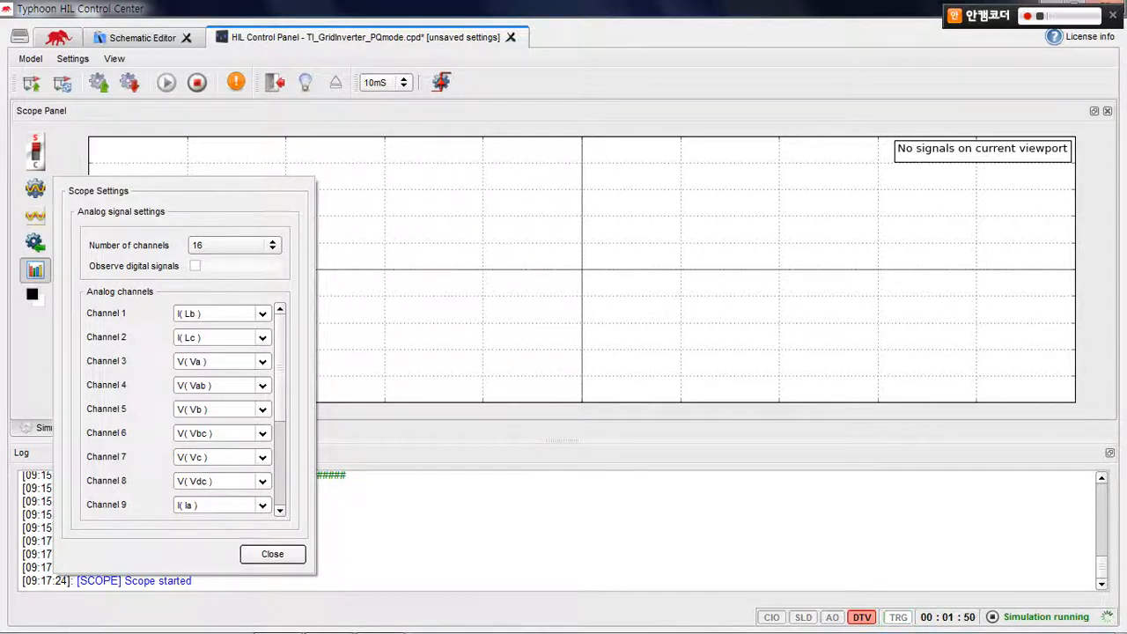
click(196, 266)
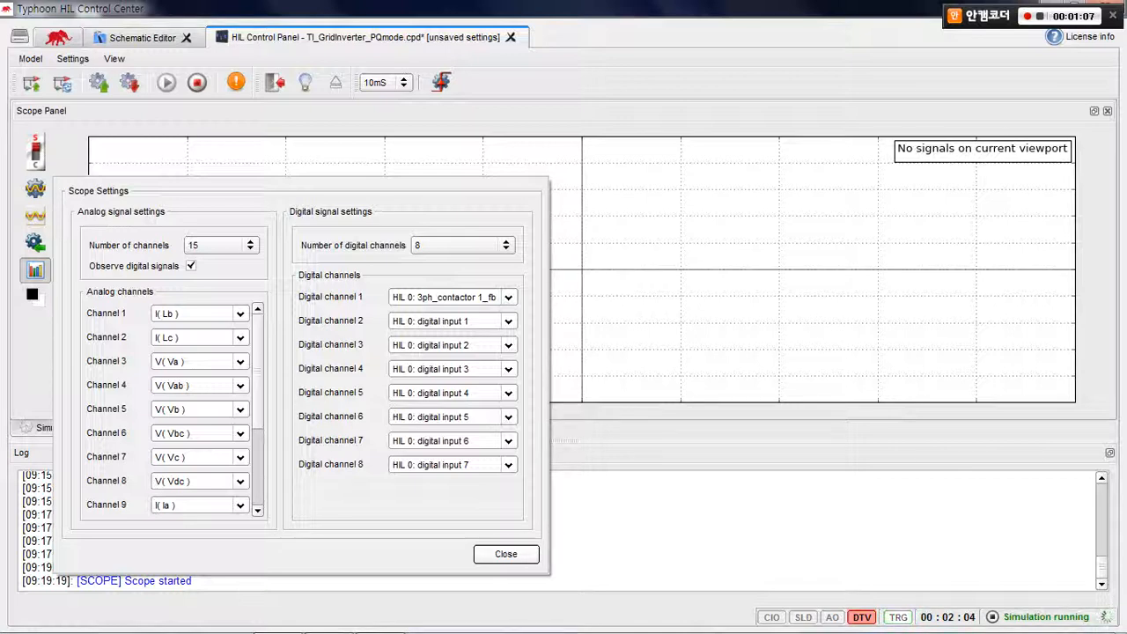
click(506, 553)
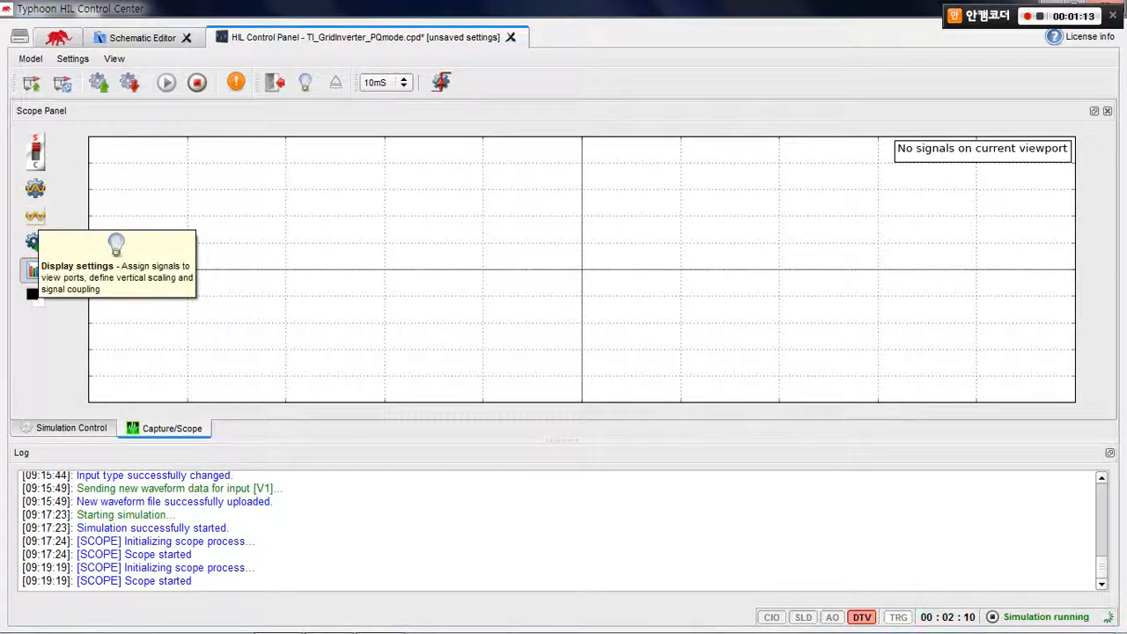
Split the scope into four viewports and assign V( Va ), V( Vb ) and V( Vc ) to the first one
click(35, 269)
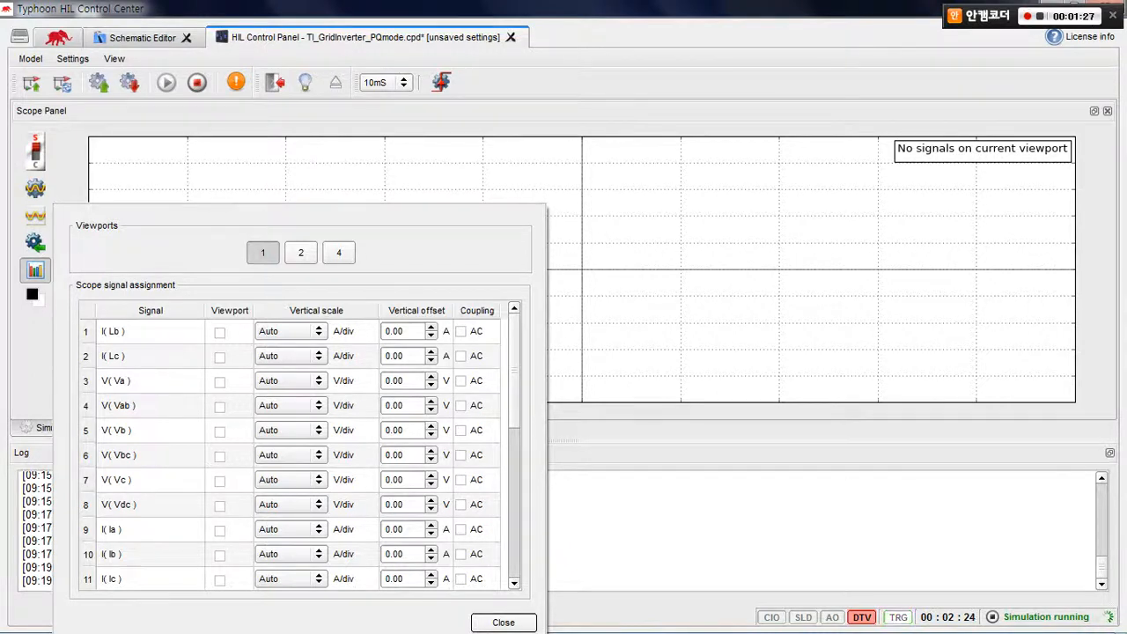
click(301, 252)
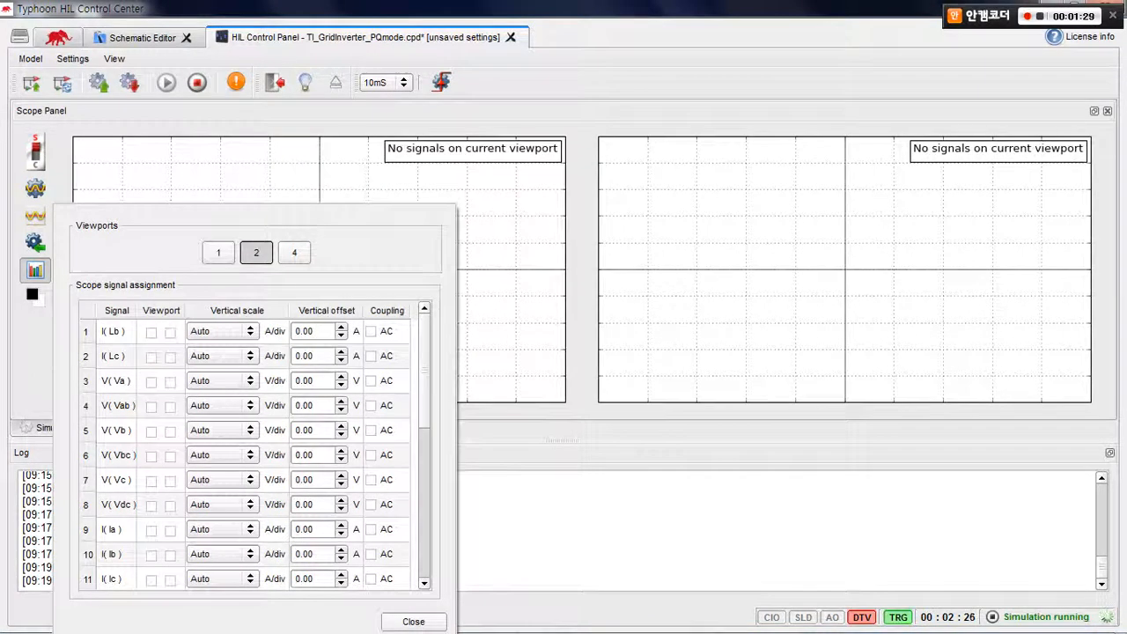
click(294, 253)
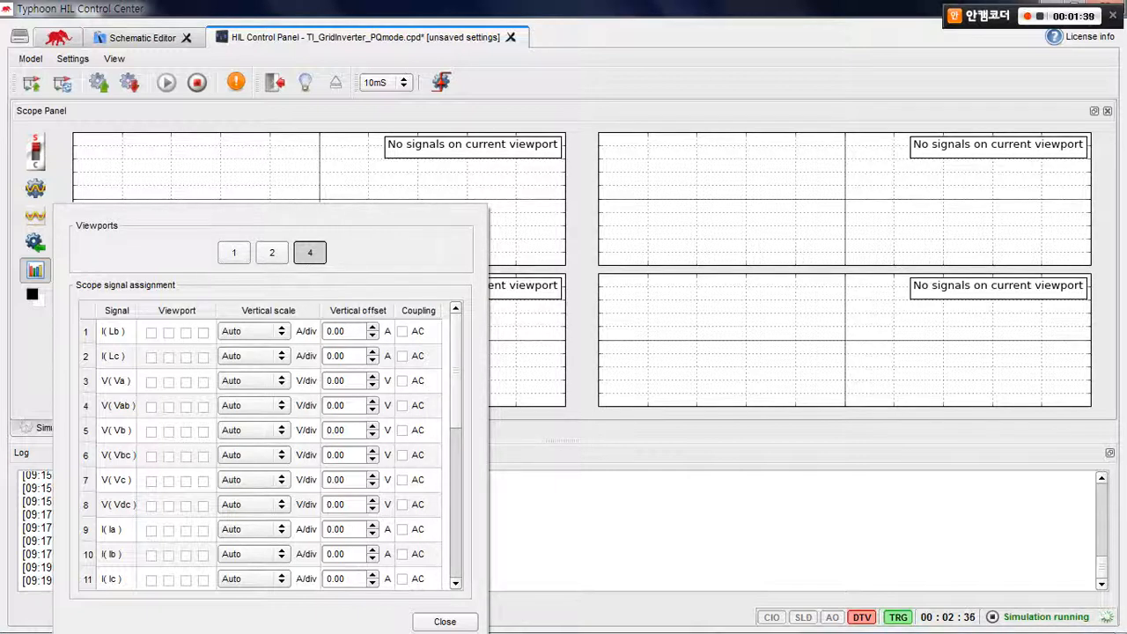
click(151, 382)
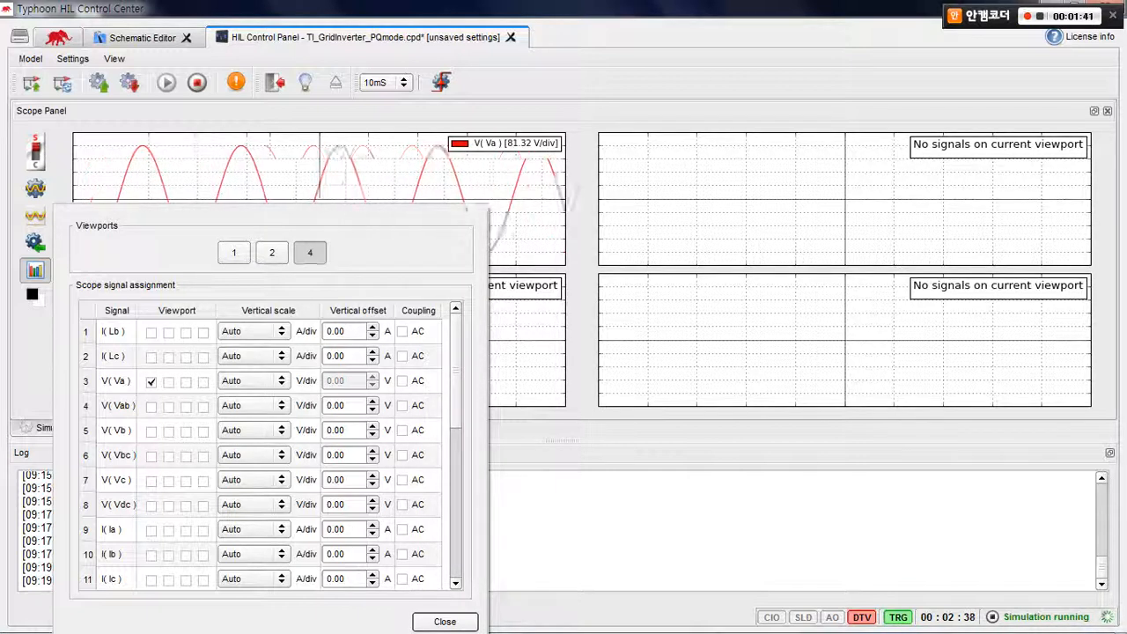
click(151, 430)
click(151, 480)
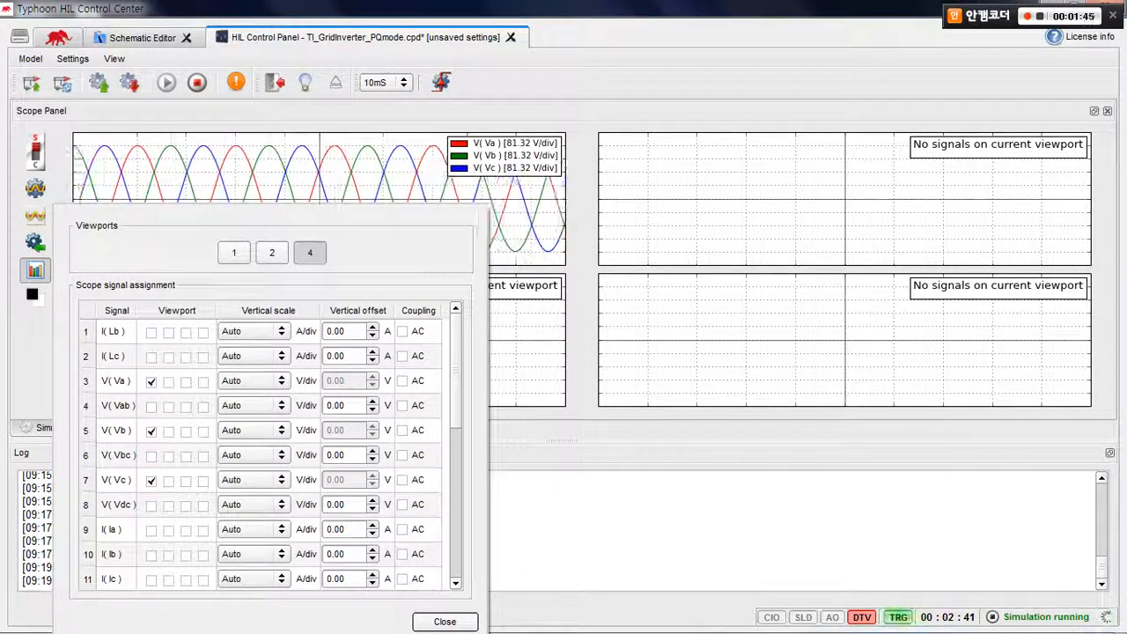
Set the vertical scale of V( Va ), V( Vb ) and V( Vc ) to 100 V/div
click(251, 380)
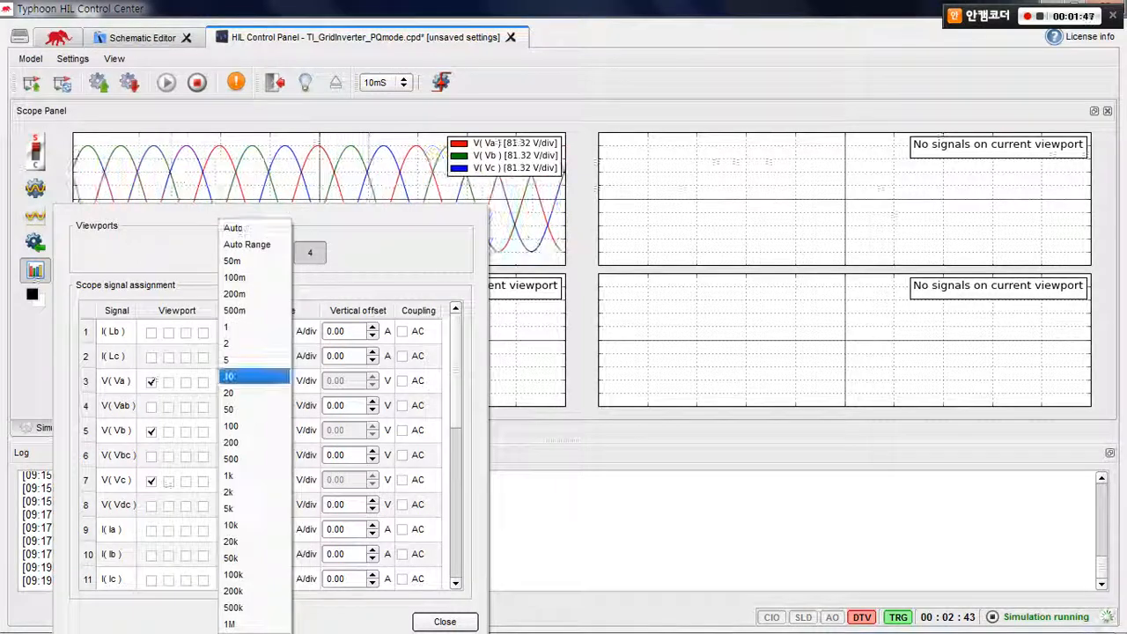
click(251, 425)
click(251, 431)
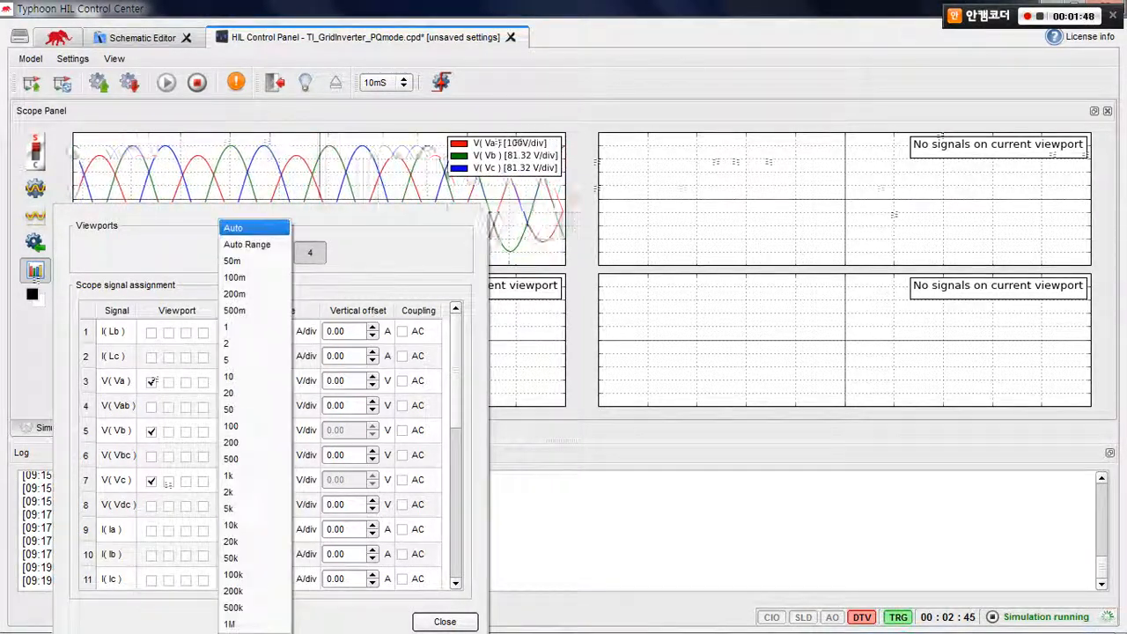
click(251, 425)
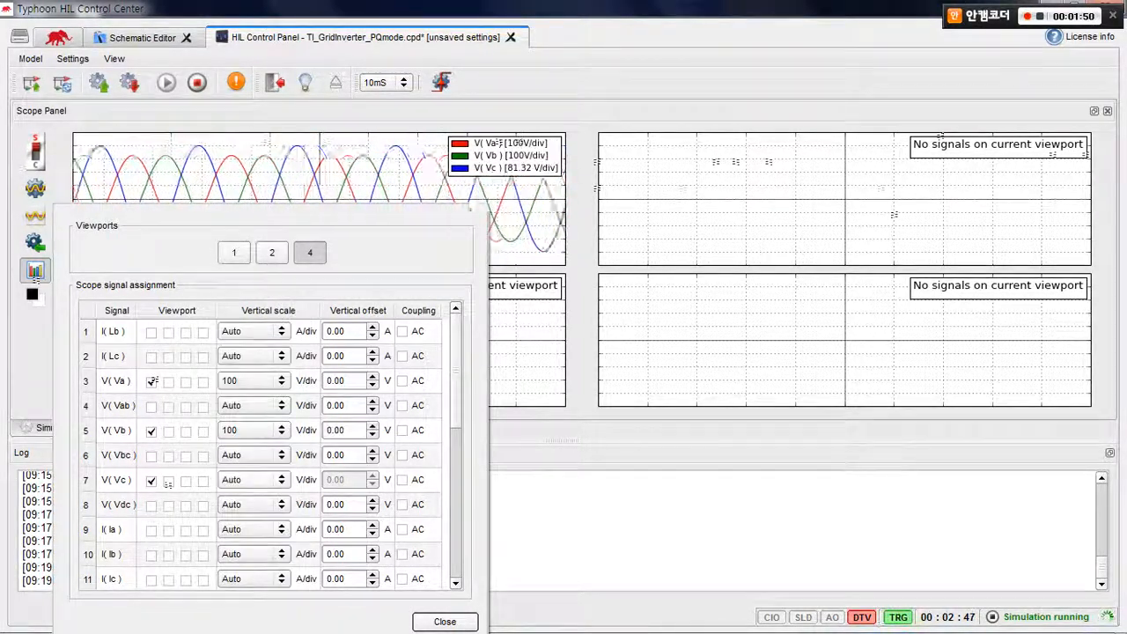
click(251, 479)
click(251, 425)
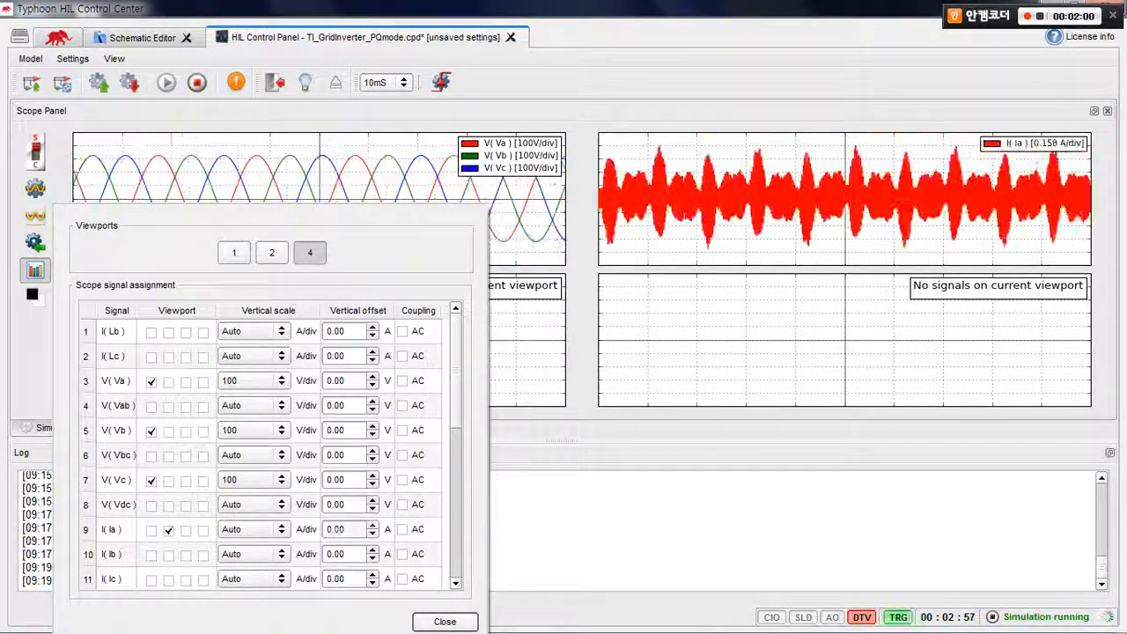
Assign I( Ia ), I( Ib ) and I( Ic ) to the second viewport with a vertical scale of 1 A/div each
click(168, 555)
click(168, 579)
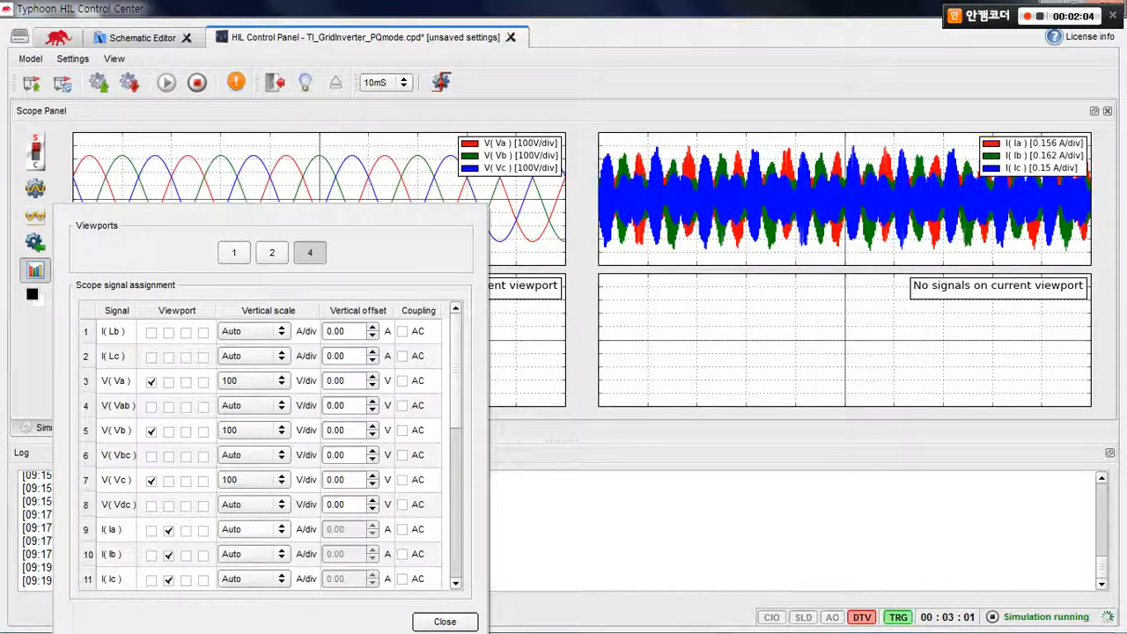
click(255, 529)
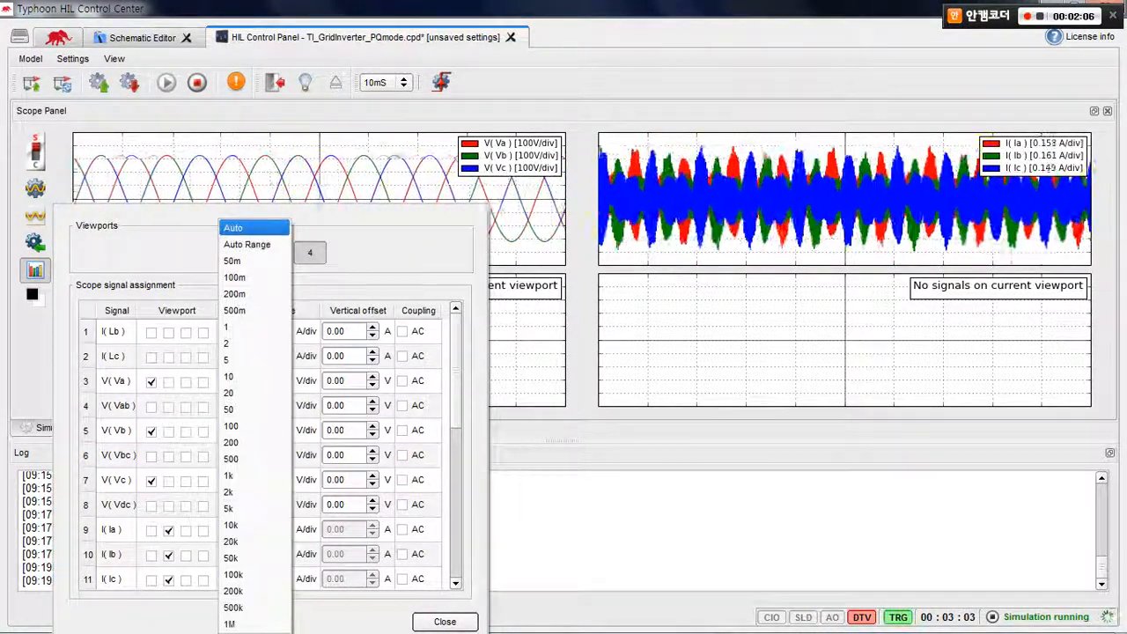
click(253, 326)
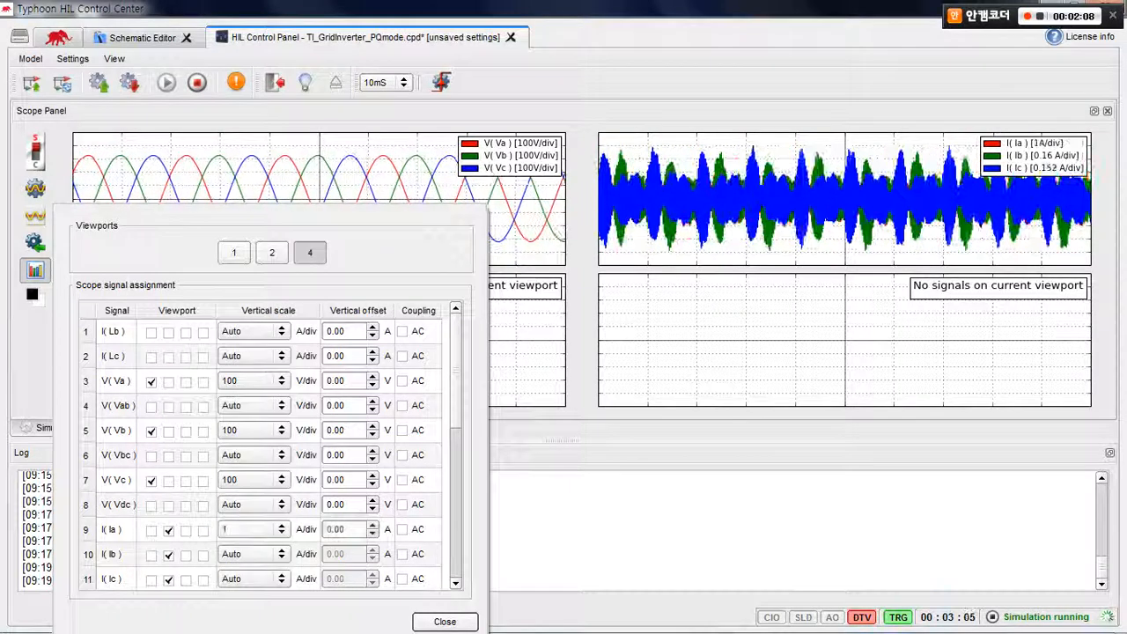
click(254, 529)
click(254, 326)
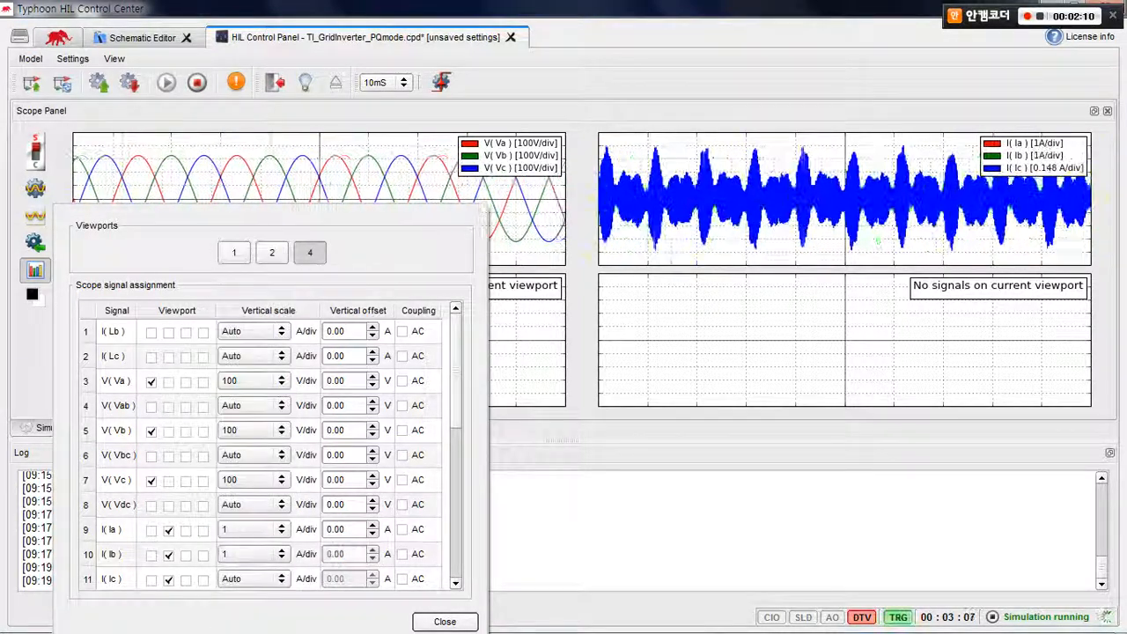
click(255, 578)
click(254, 327)
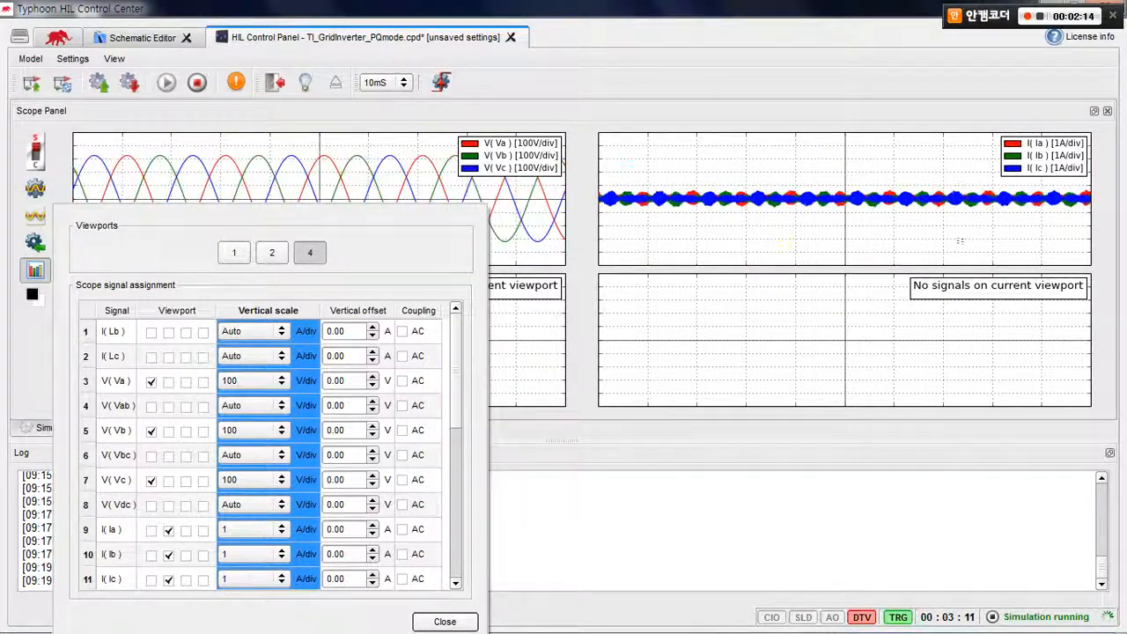
Assign V( Va ) and I( Ia ) to the third scope viewport
click(177, 356)
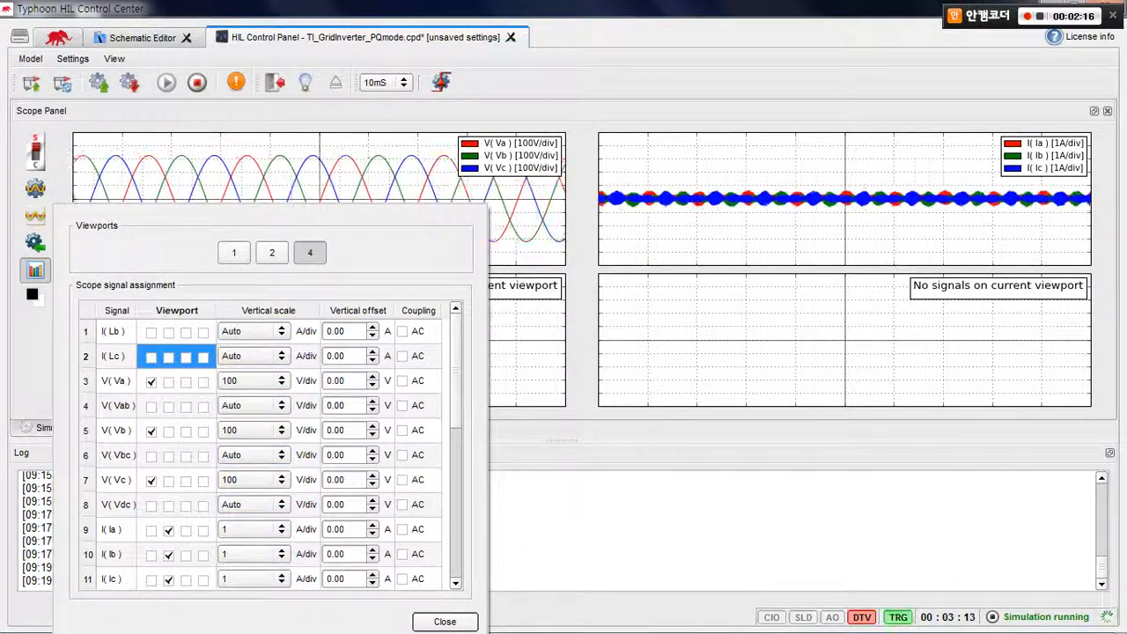
scroll(264, 449, down, 1)
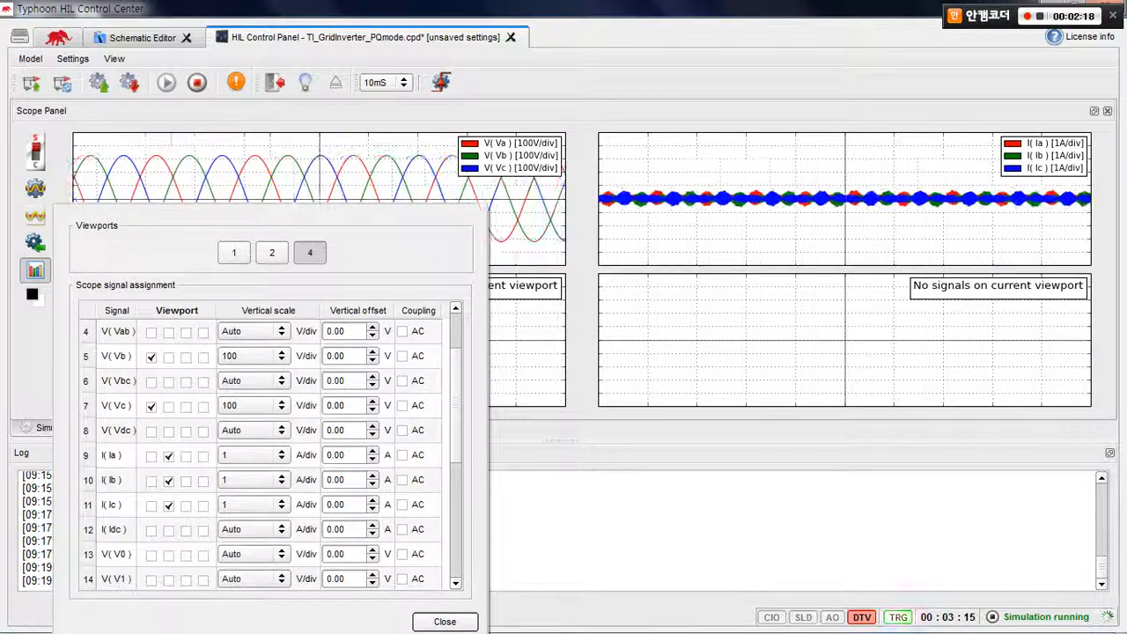
scroll(264, 449, up, 1)
click(186, 382)
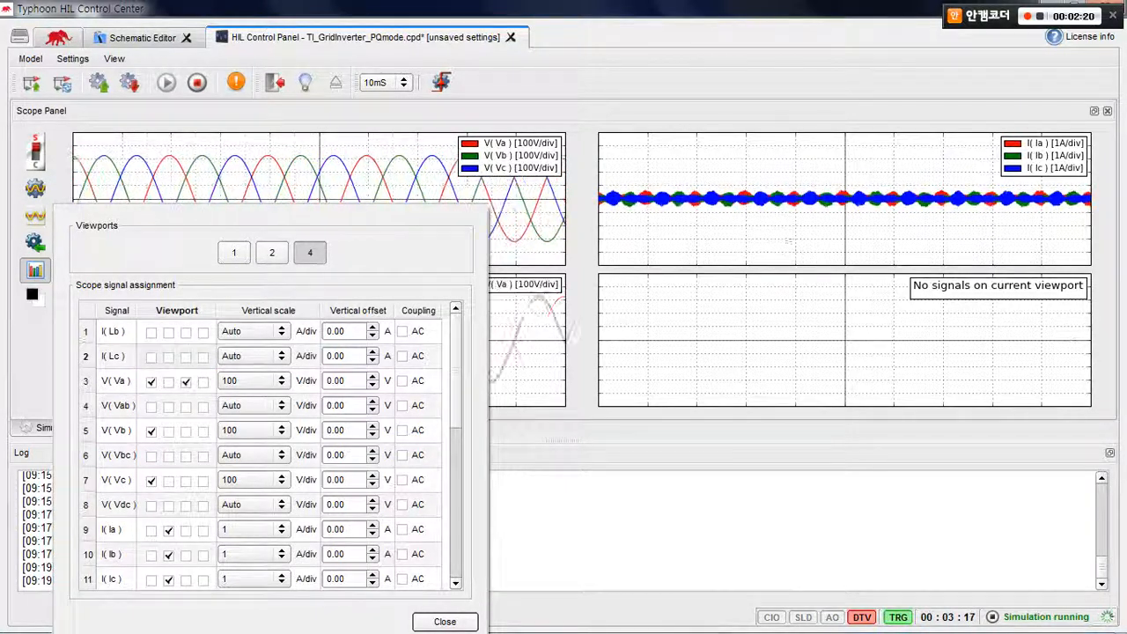
scroll(264, 449, down, 1)
click(186, 455)
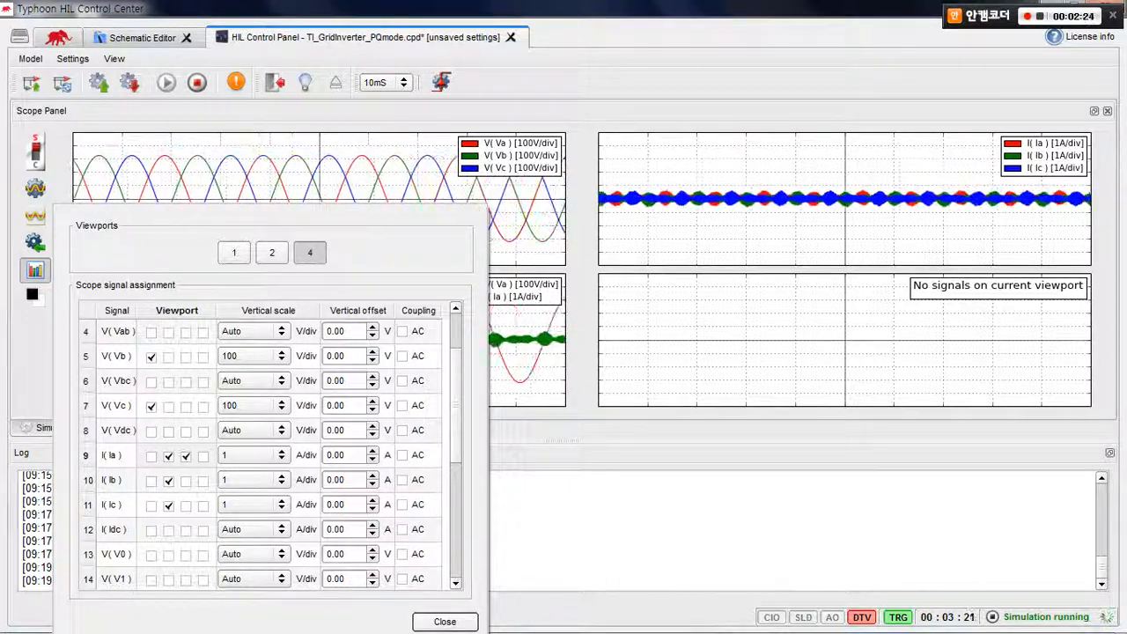
Assign HIL 0 digital inputs 1, 2 and 3 to the fourth viewport and close the signal assignment
scroll(186, 456, down, 3)
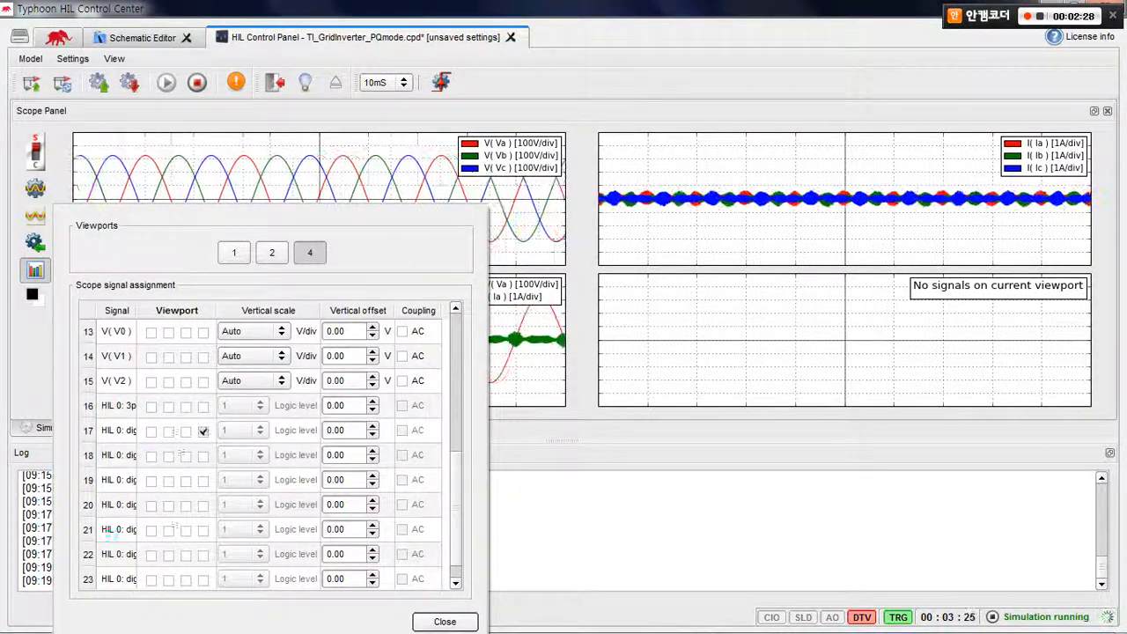
click(204, 455)
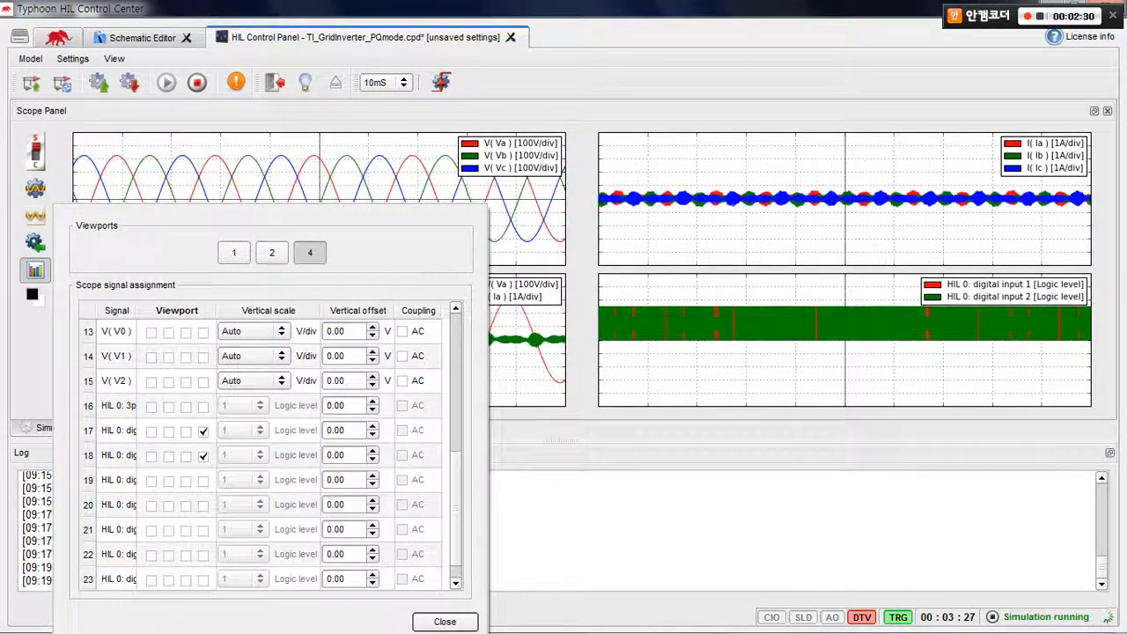
click(204, 480)
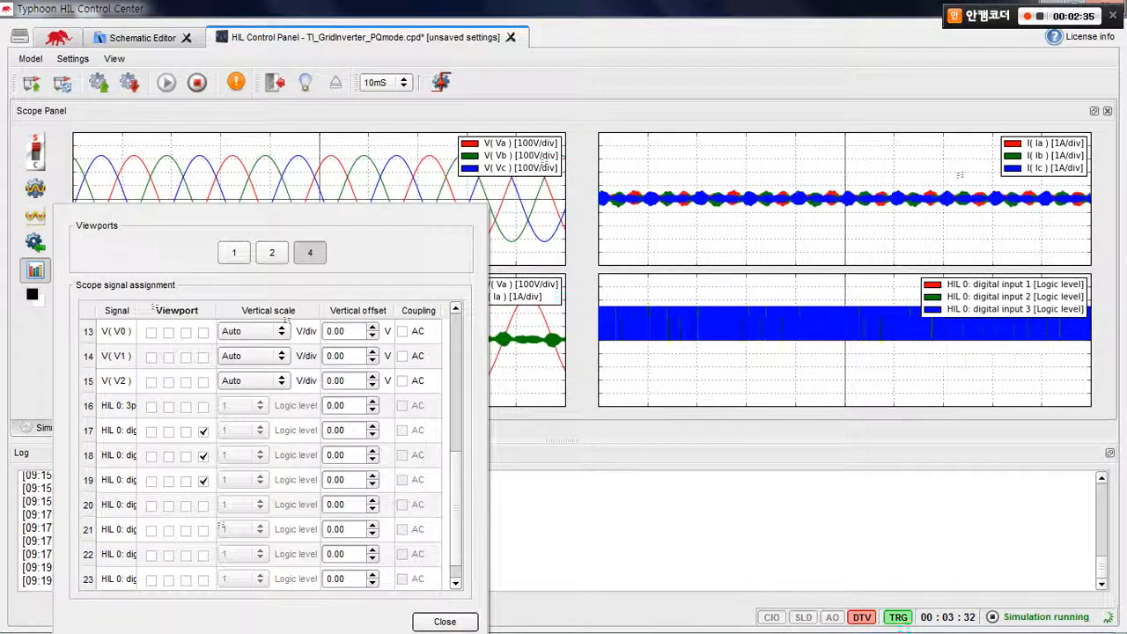
click(445, 622)
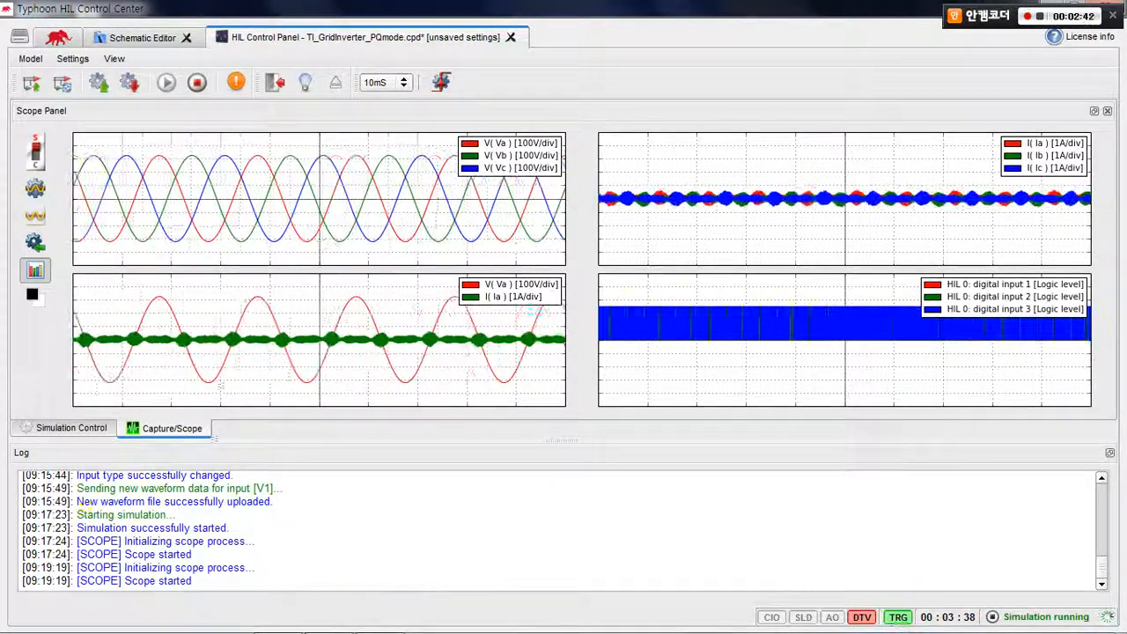
Offset the digital input traces in the fourth viewport: input 1 by +2.0, input 2 by -1.0 and input 3 by -4.0
right_click(790, 344)
mouse_move(850, 372)
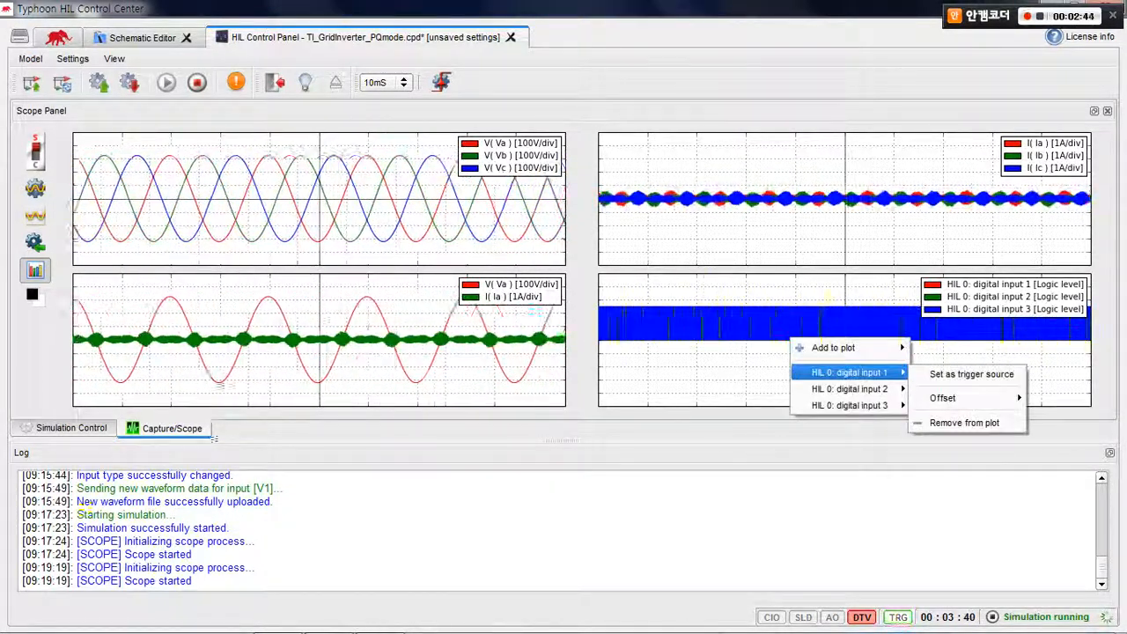
mouse_move(946, 398)
drag(1045, 459, 1044, 441)
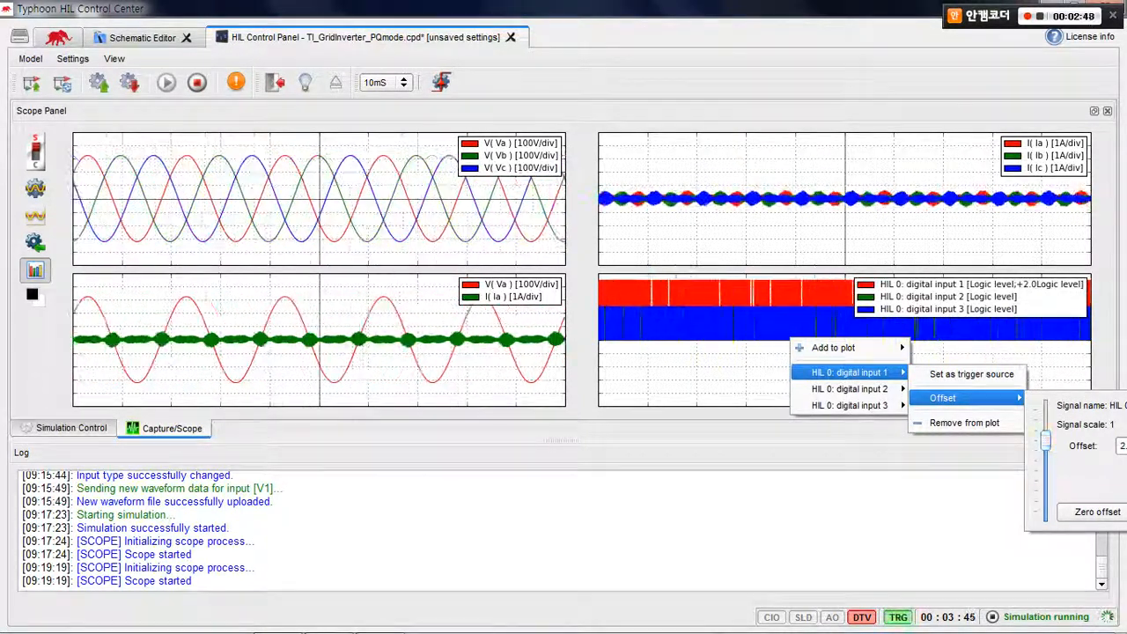
mouse_move(850, 388)
mouse_move(944, 414)
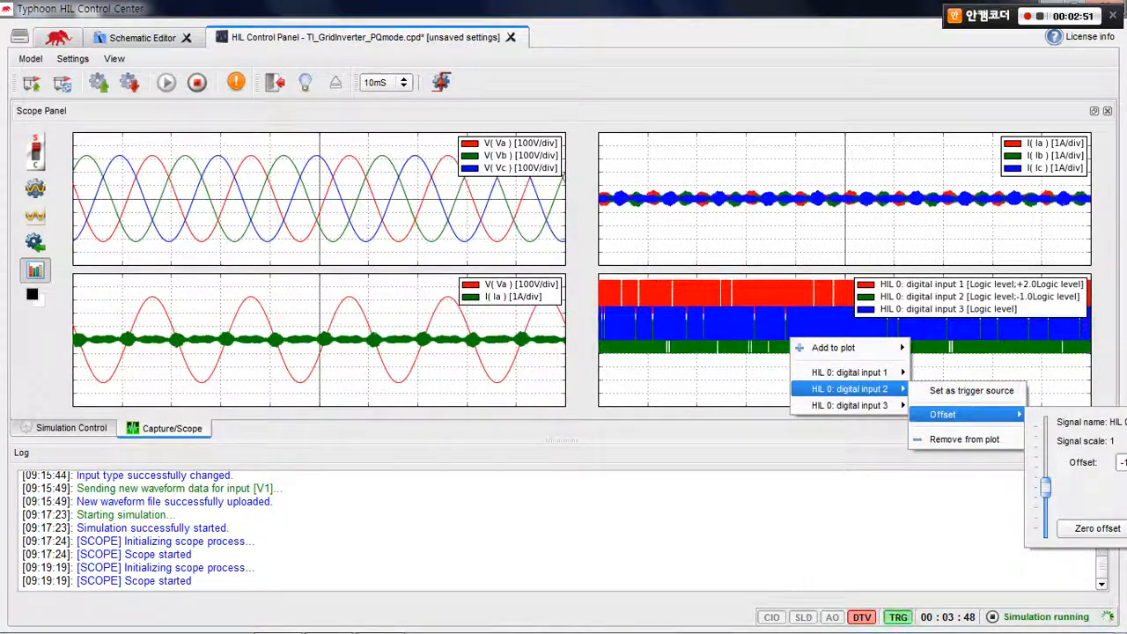
drag(1044, 494, 1045, 533)
click(977, 520)
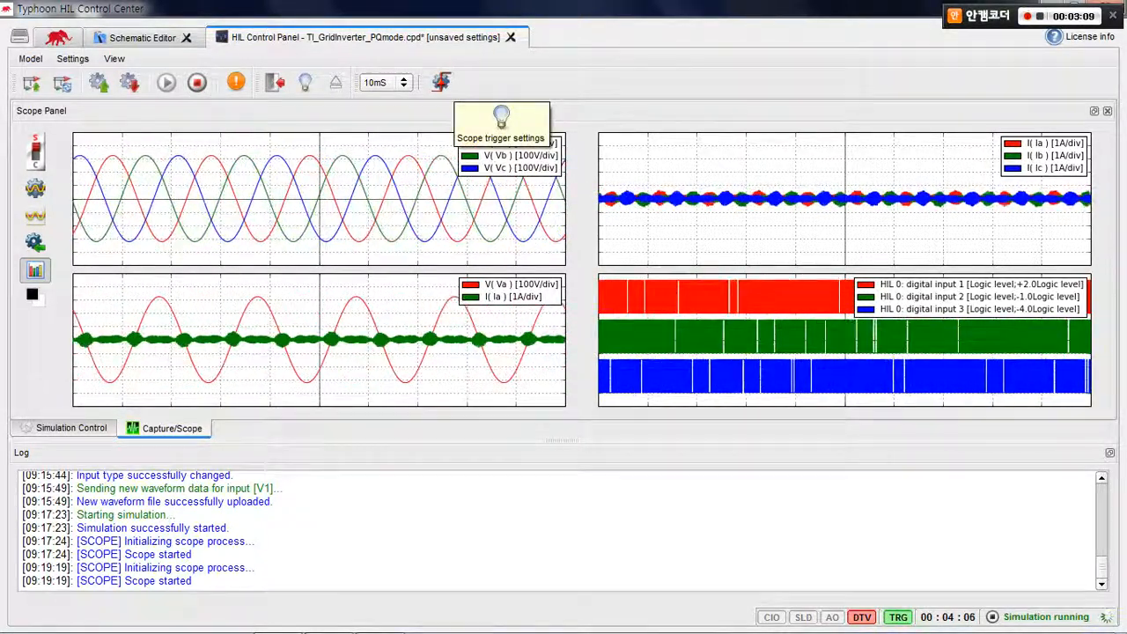
Set the scope's analog trigger source to V( Va ) and close the trigger settings
click(441, 82)
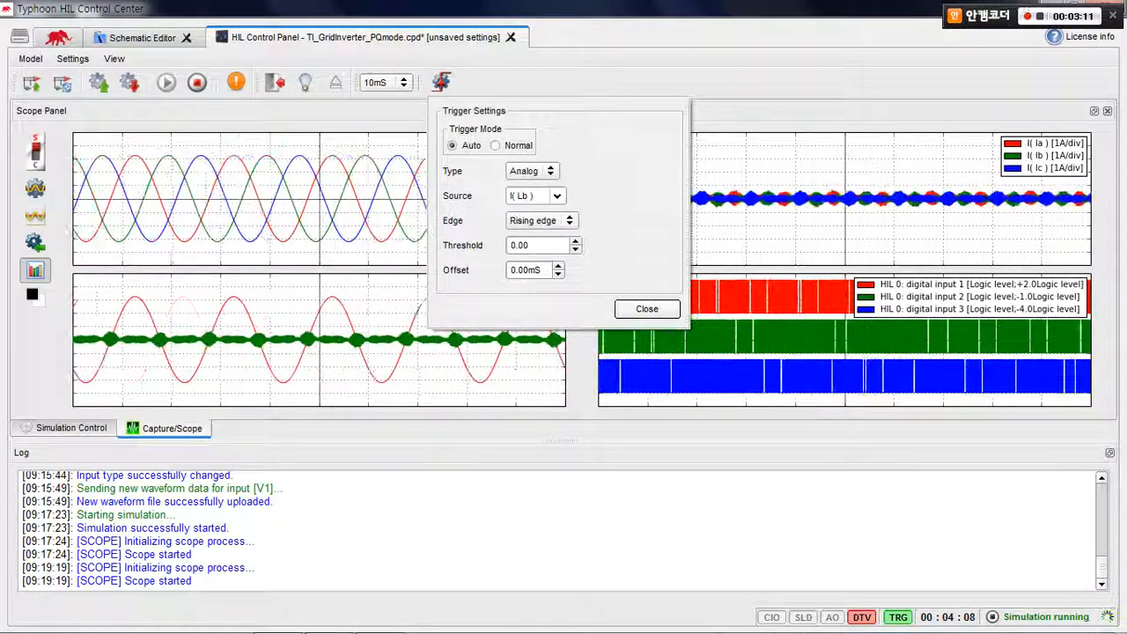
click(534, 195)
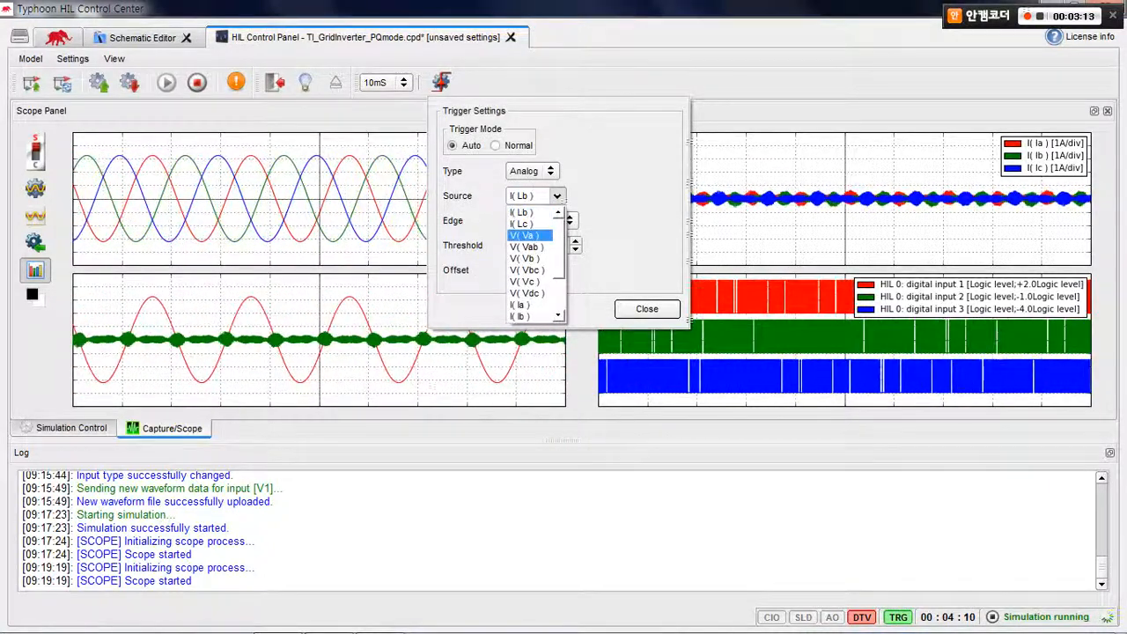
click(528, 235)
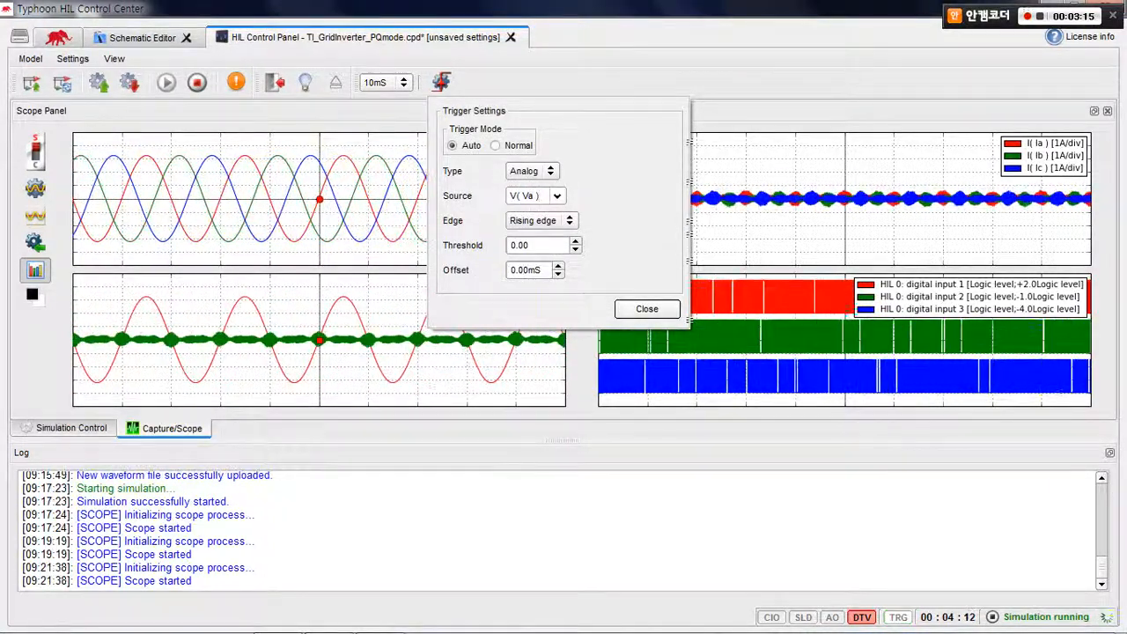
click(647, 308)
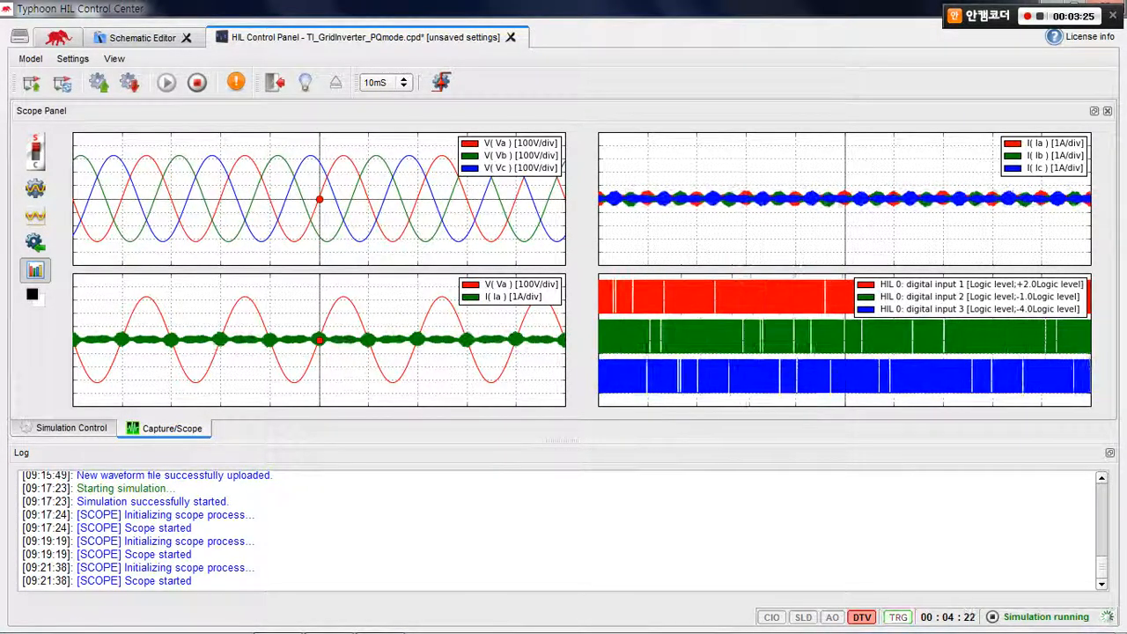
Examine the waveforms at time bases of 1 mS and 500 µS, and set the time base to 5 mS
click(402, 82)
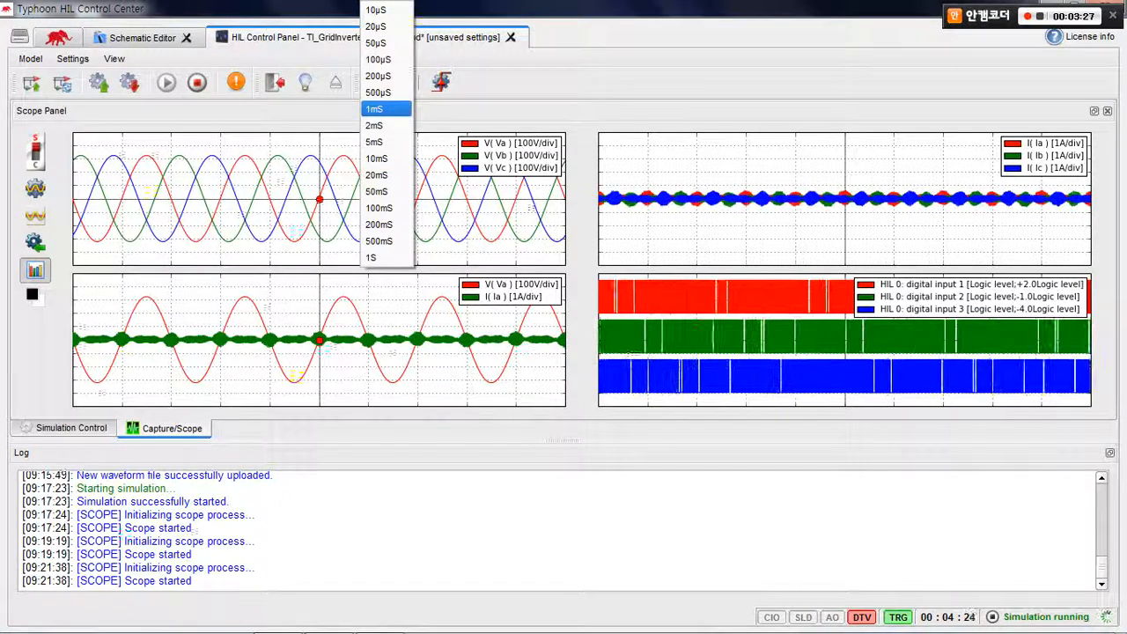
click(385, 109)
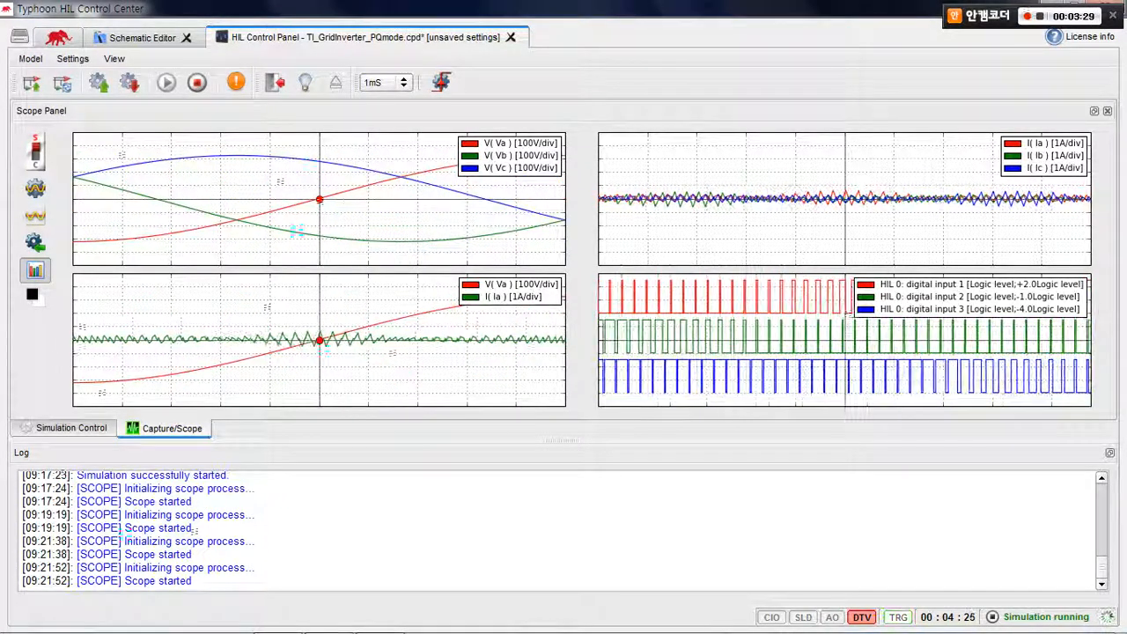
click(402, 83)
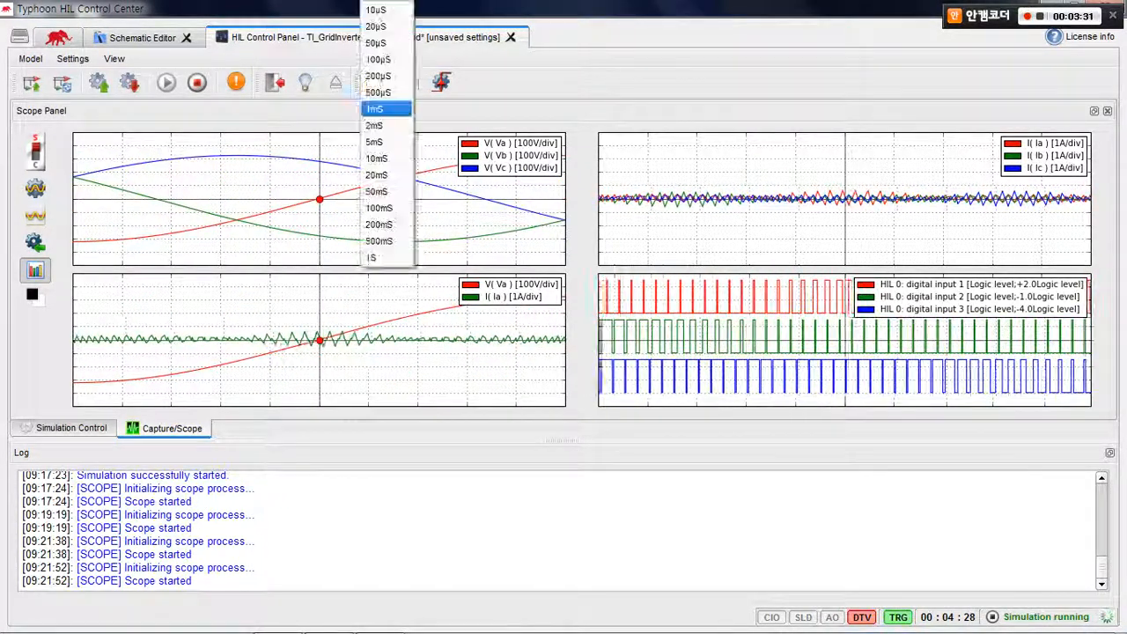
click(379, 92)
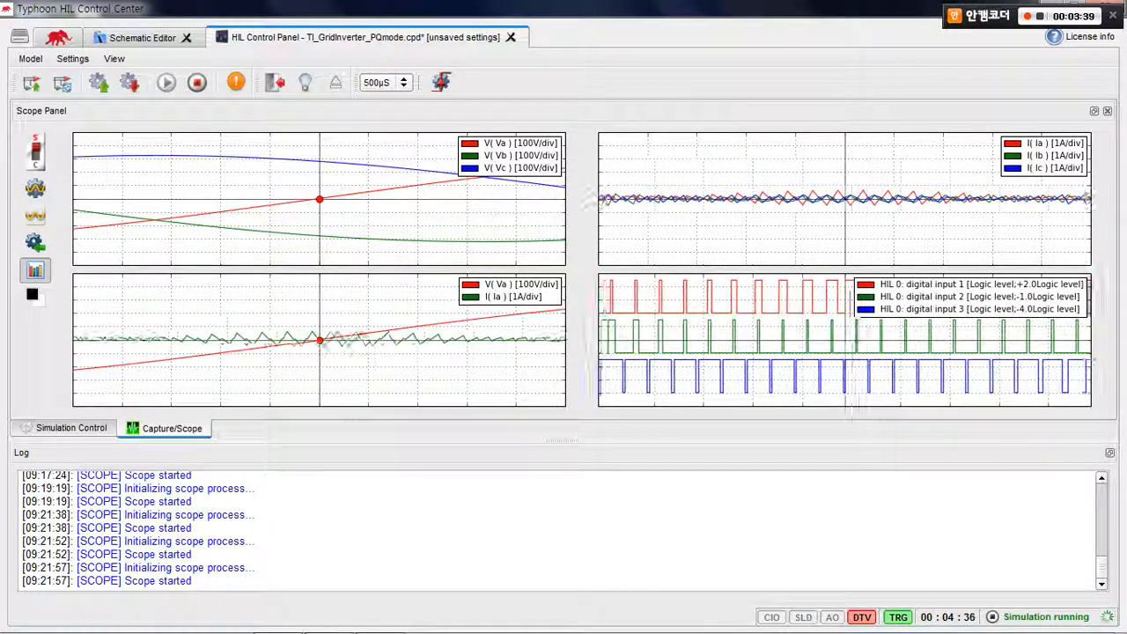
click(402, 82)
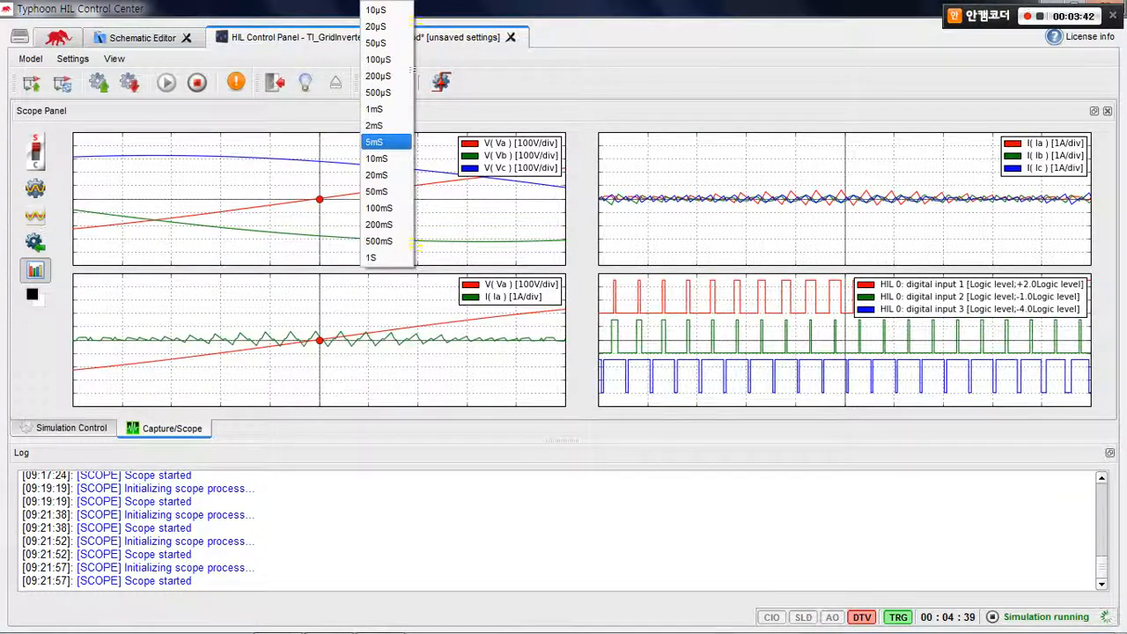
click(374, 142)
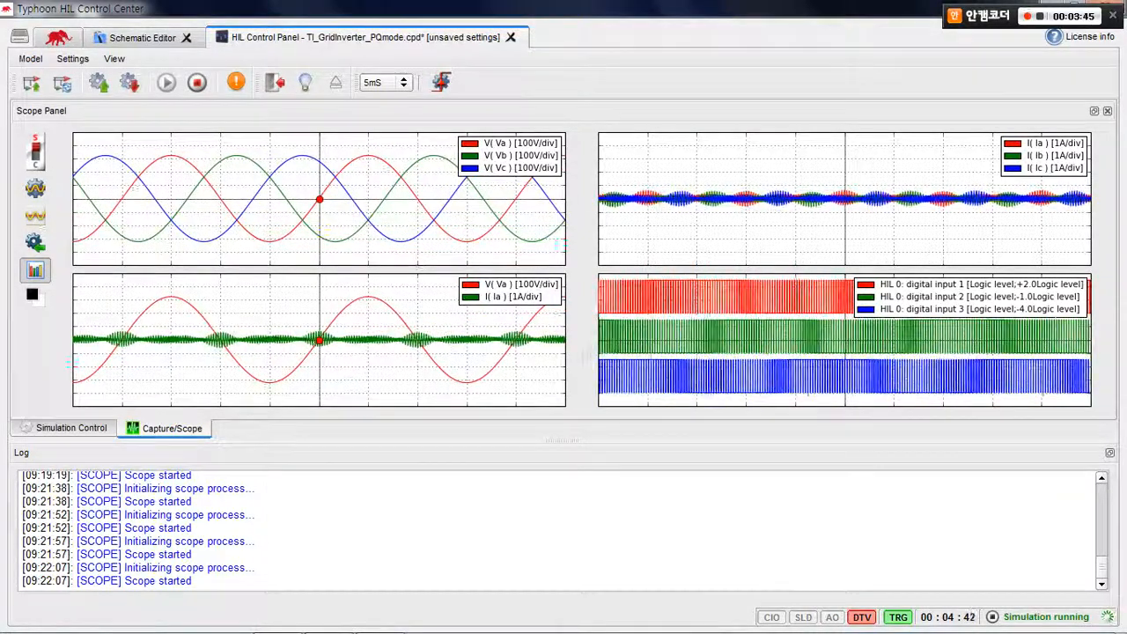
Switch to the TI Control Panel, place it below the scope plots and apply an active power reference Pref of 1470 W
click(380, 618)
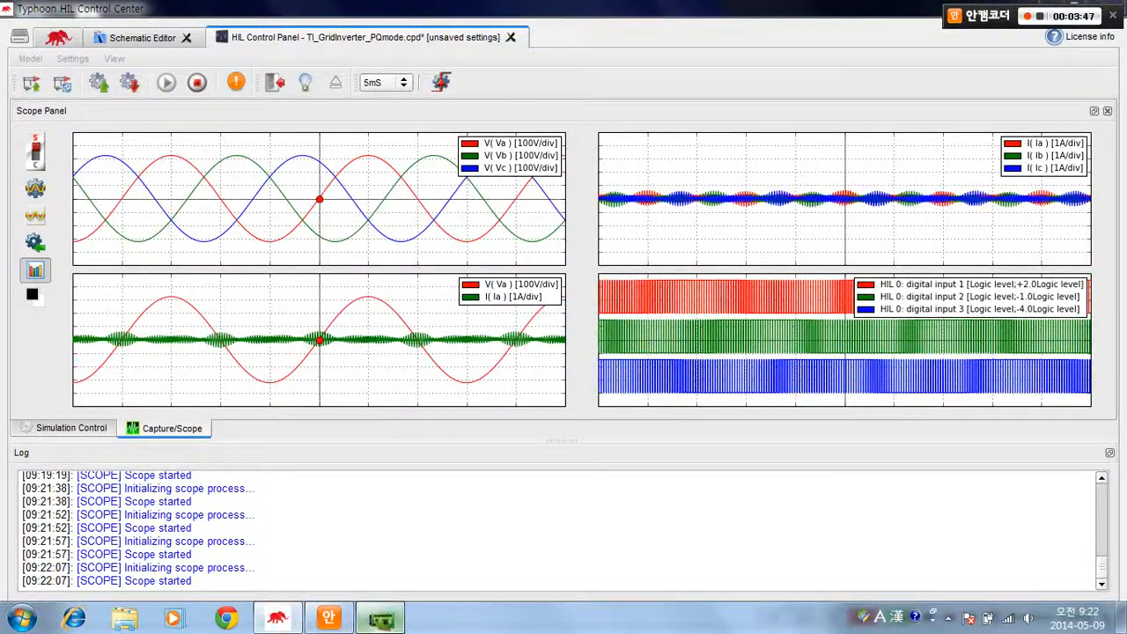
drag(528, 366, 543, 418)
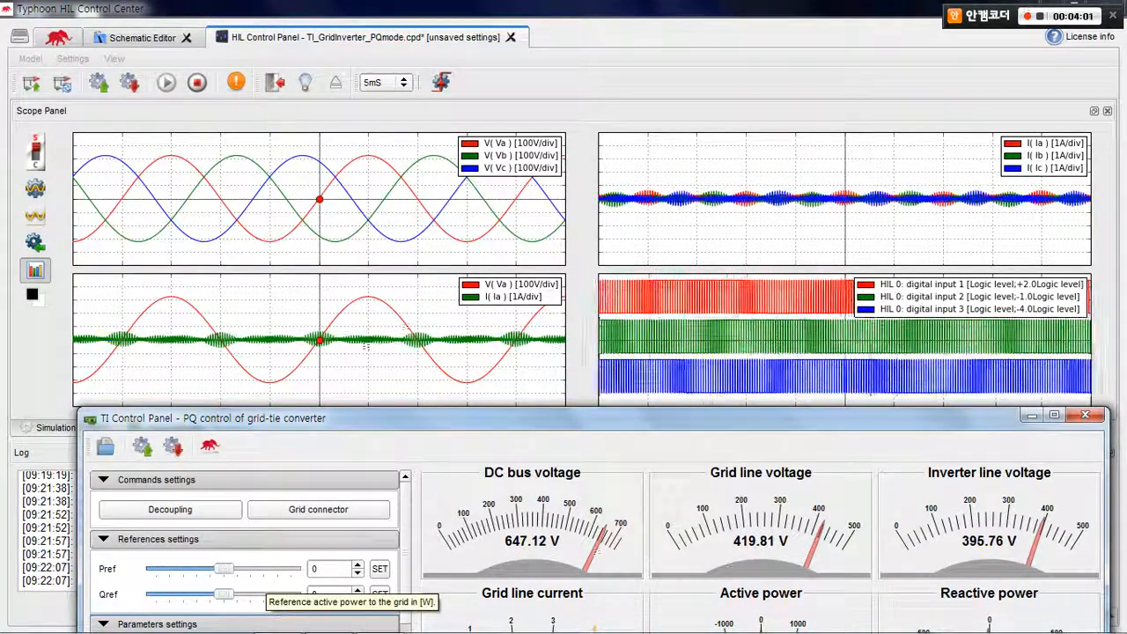
drag(225, 568, 271, 569)
click(379, 568)
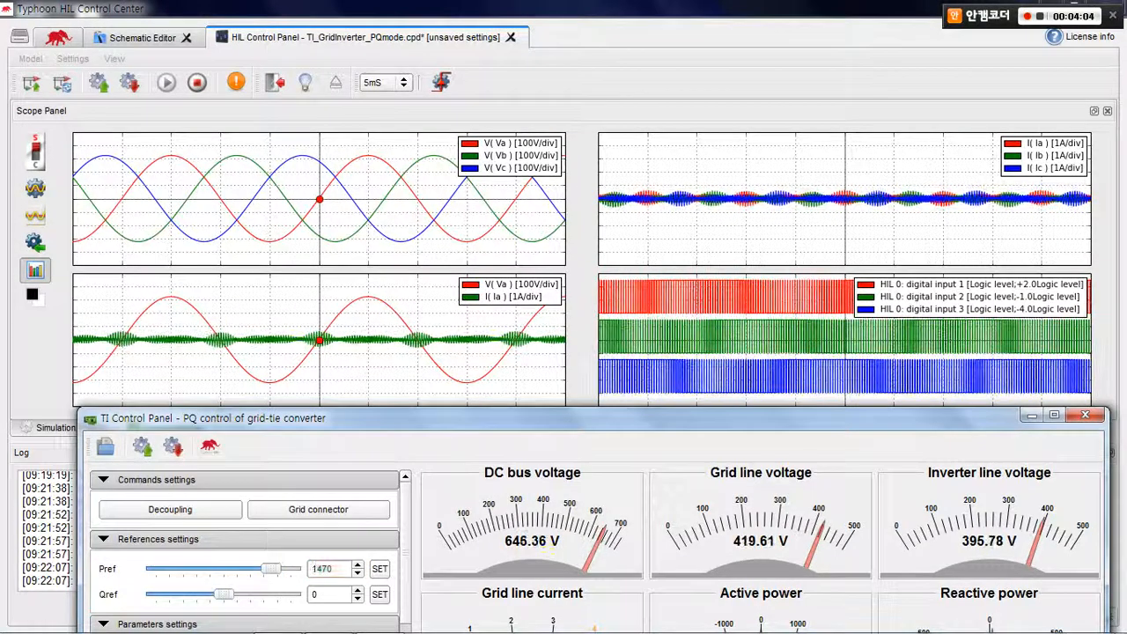
Change the active power reference Pref to -1596 W and apply it to the converter
mouse_move(493, 418)
mouse_down()
mouse_move(485, 333)
mouse_move(485, 414)
mouse_up()
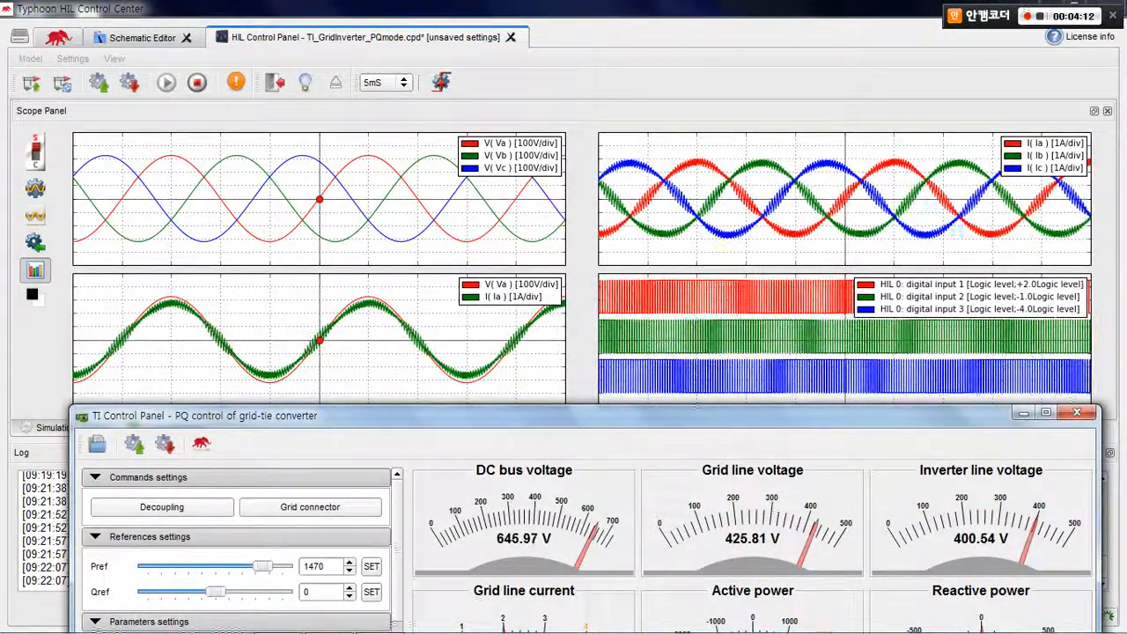
drag(485, 415, 482, 342)
drag(258, 494, 162, 494)
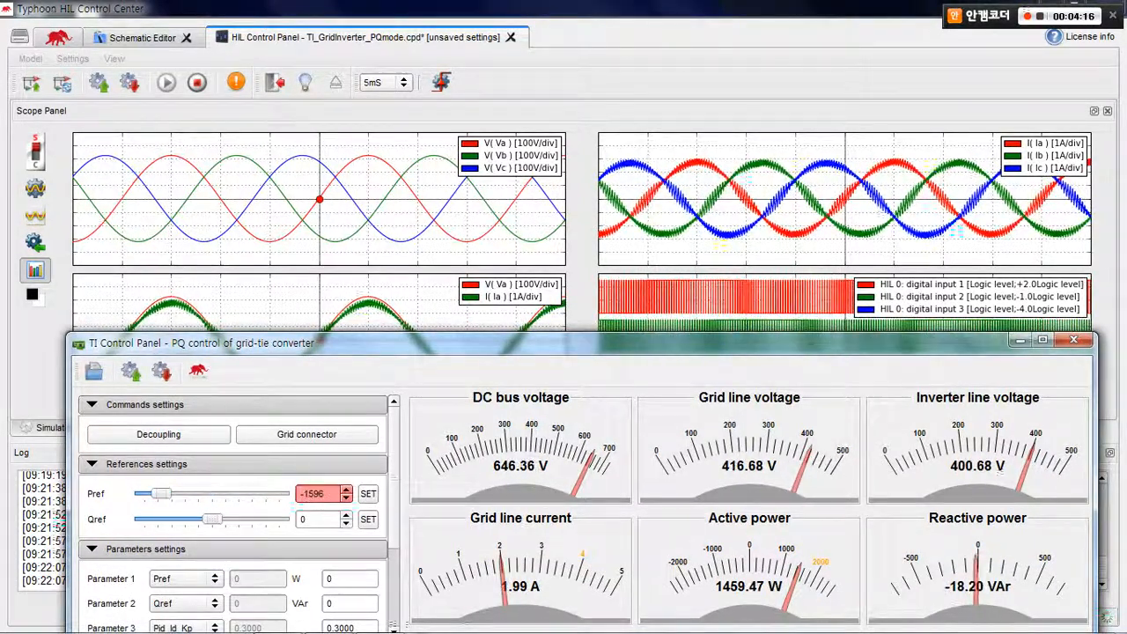
click(368, 494)
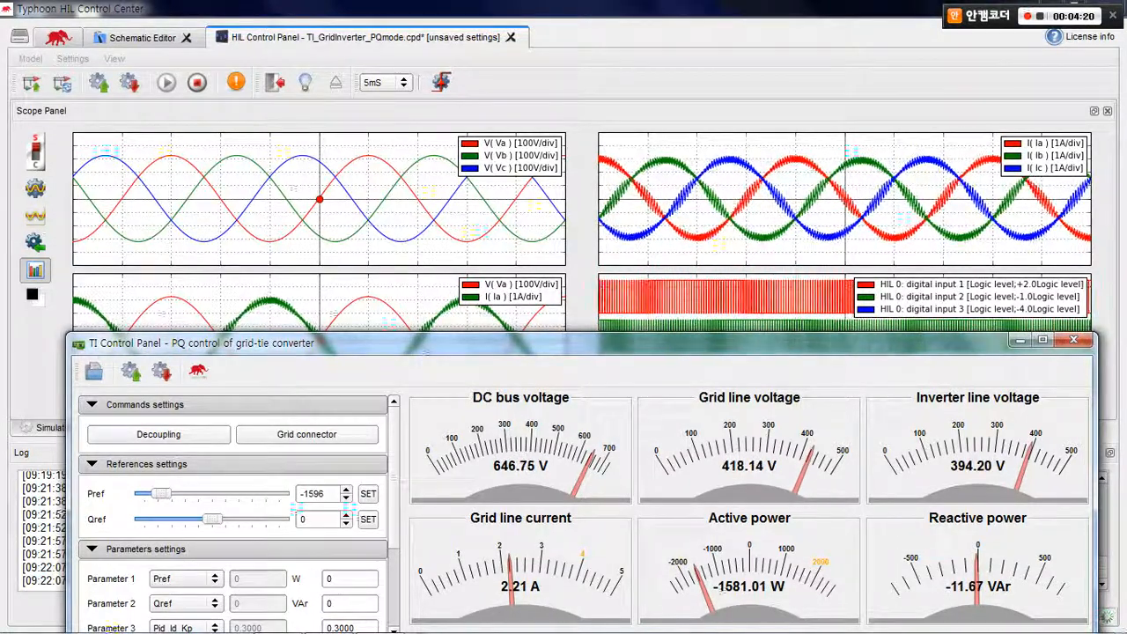
Uncover the scope plots to check the waveforms, and apply a reactive power reference Qref of 390 VAr
drag(441, 342, 445, 439)
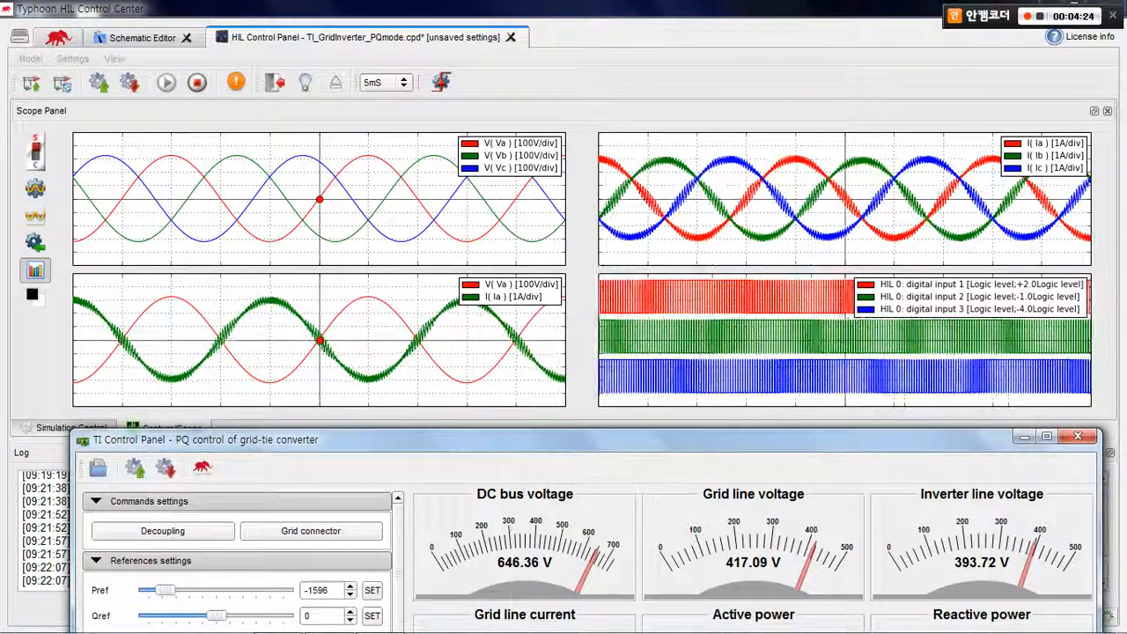
drag(444, 439, 445, 360)
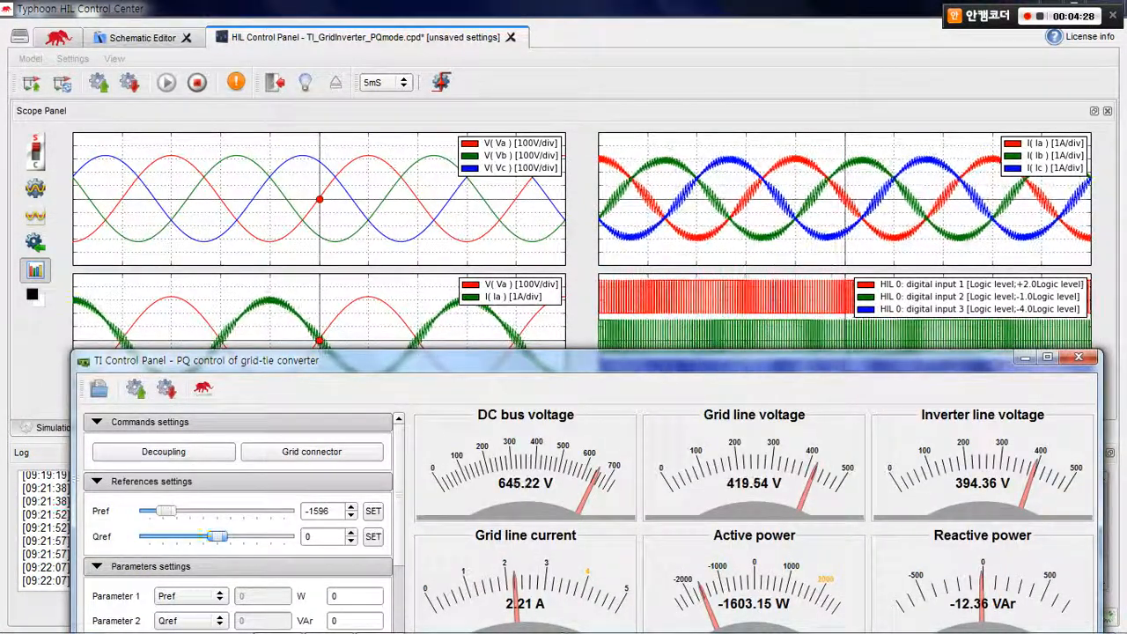
drag(217, 536, 256, 537)
click(373, 537)
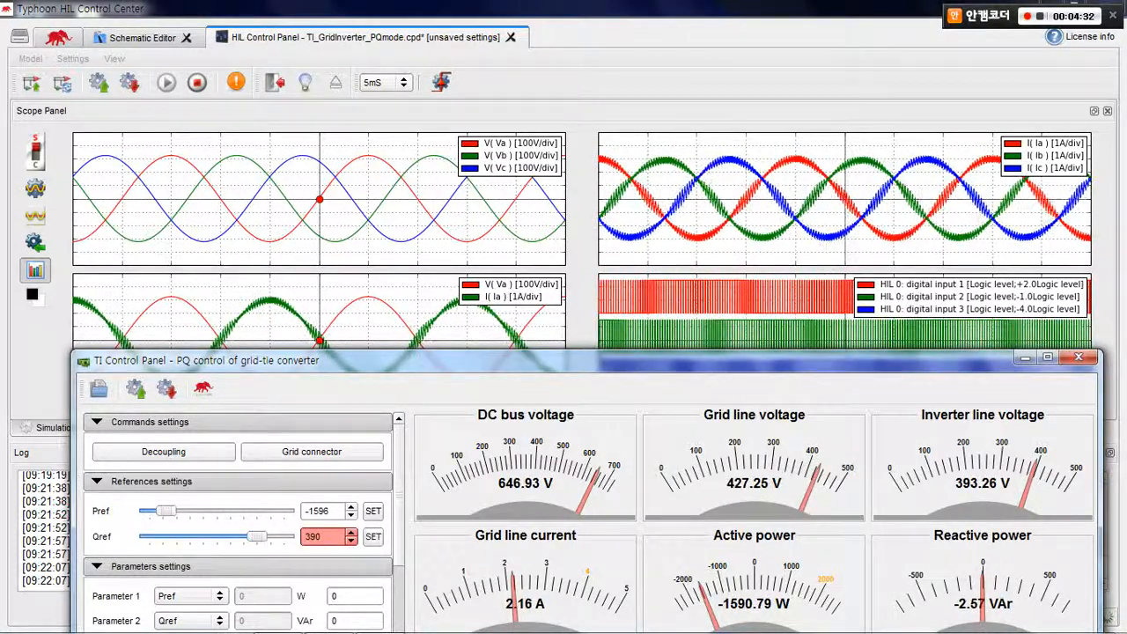
Change the reactive power reference Qref to -650 VAr and apply it to the converter
drag(431, 360, 389, 356)
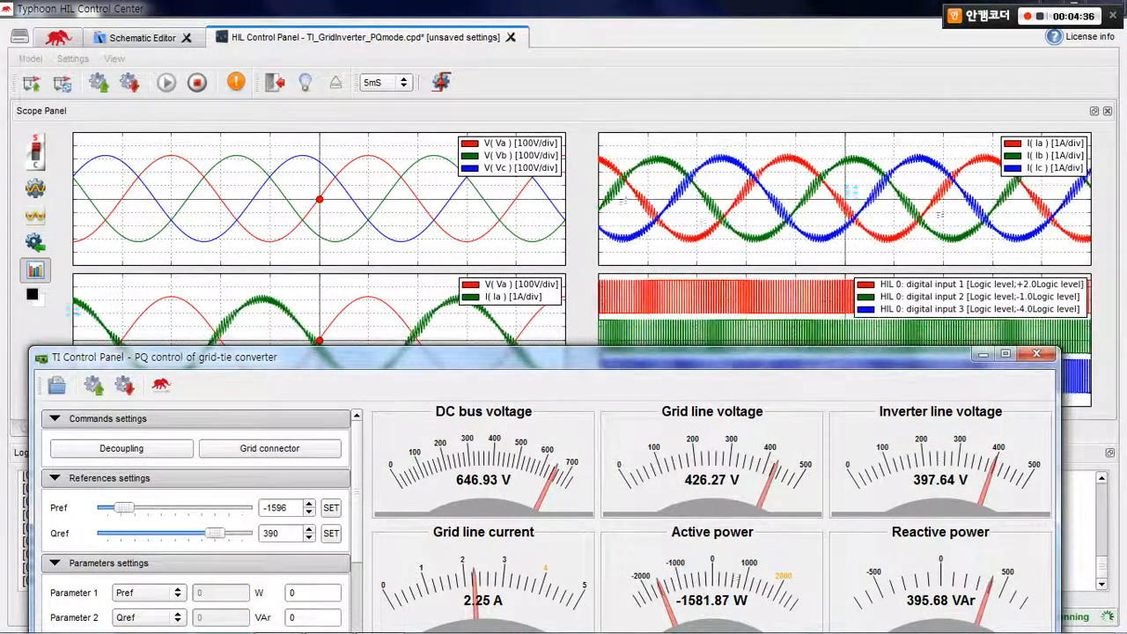
drag(389, 356, 397, 332)
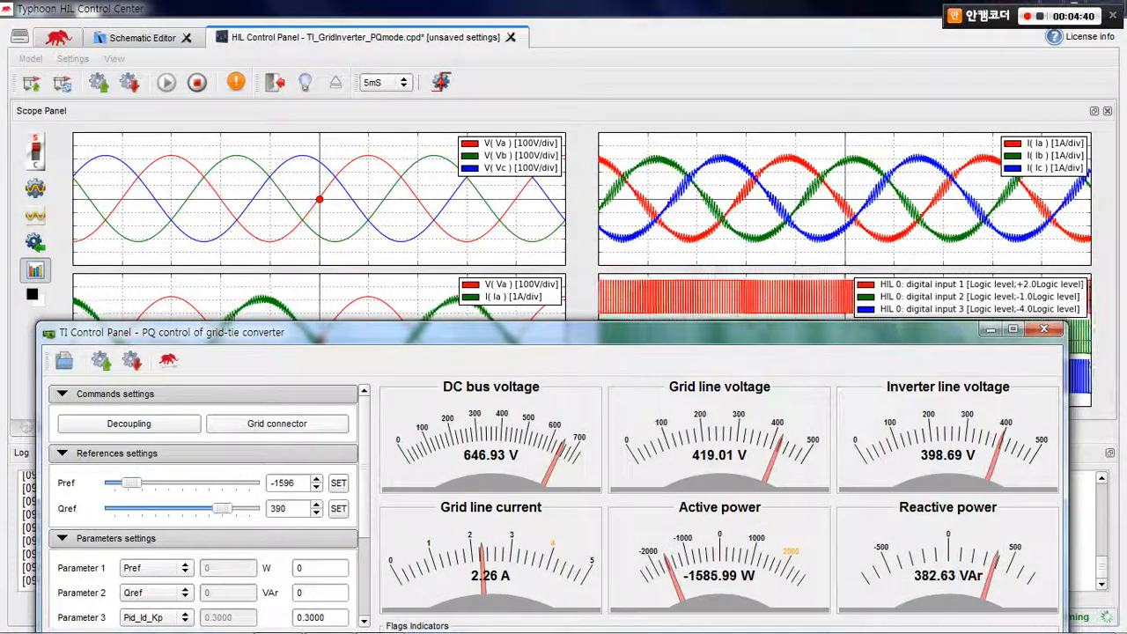
drag(222, 508, 114, 508)
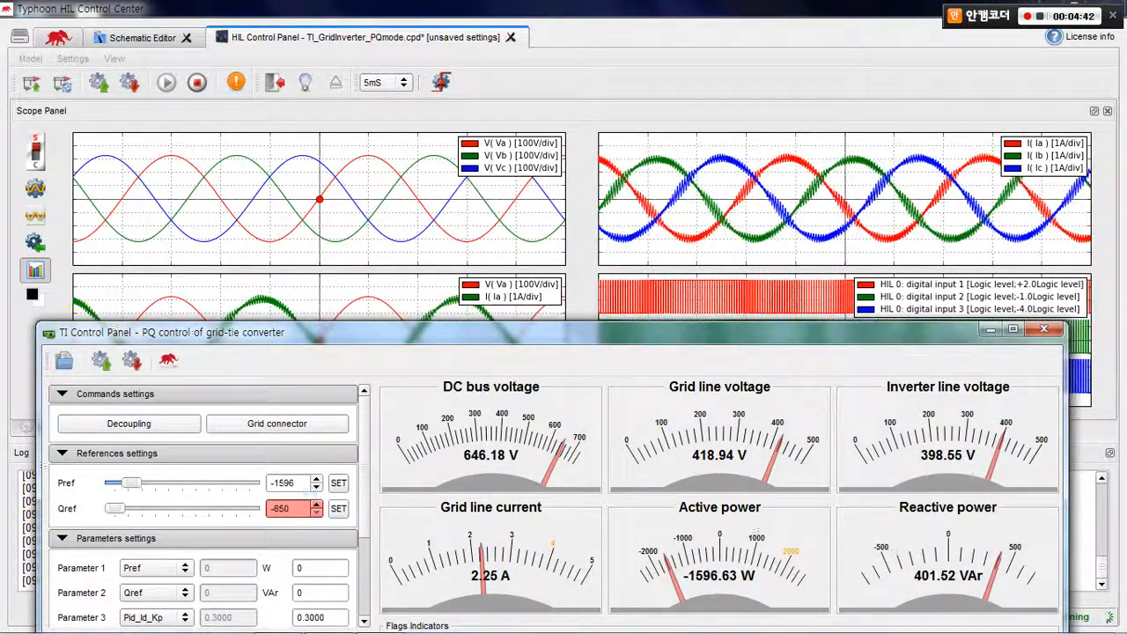
click(338, 508)
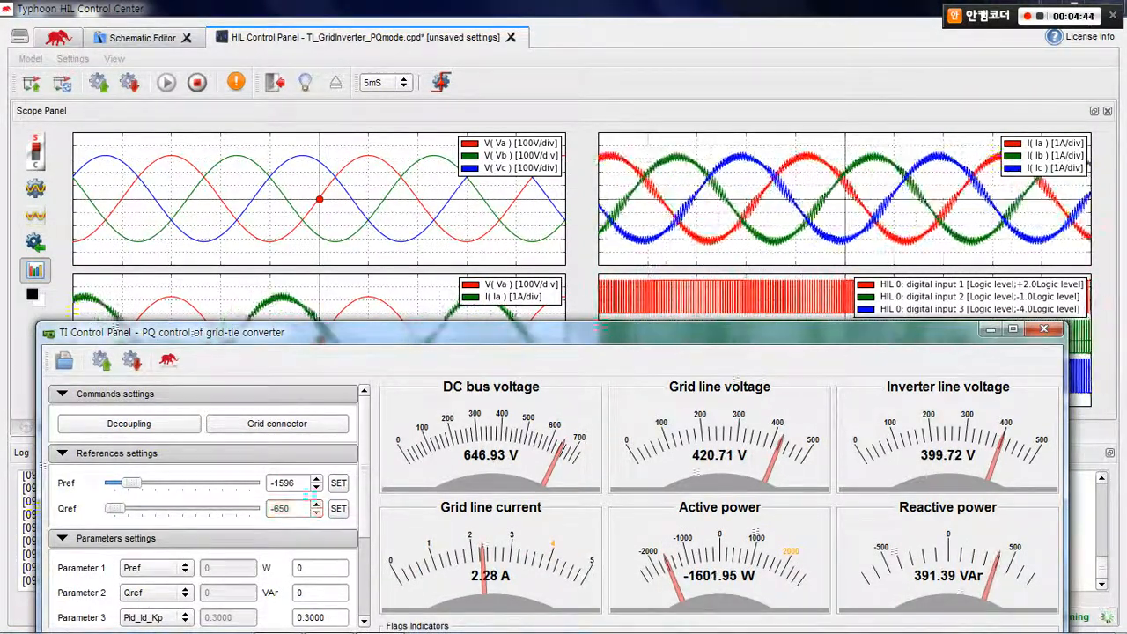
Reposition the TI Control Panel to compare its gauge readings with the scope waveforms, and leave the plots uncovered
drag(397, 332, 397, 356)
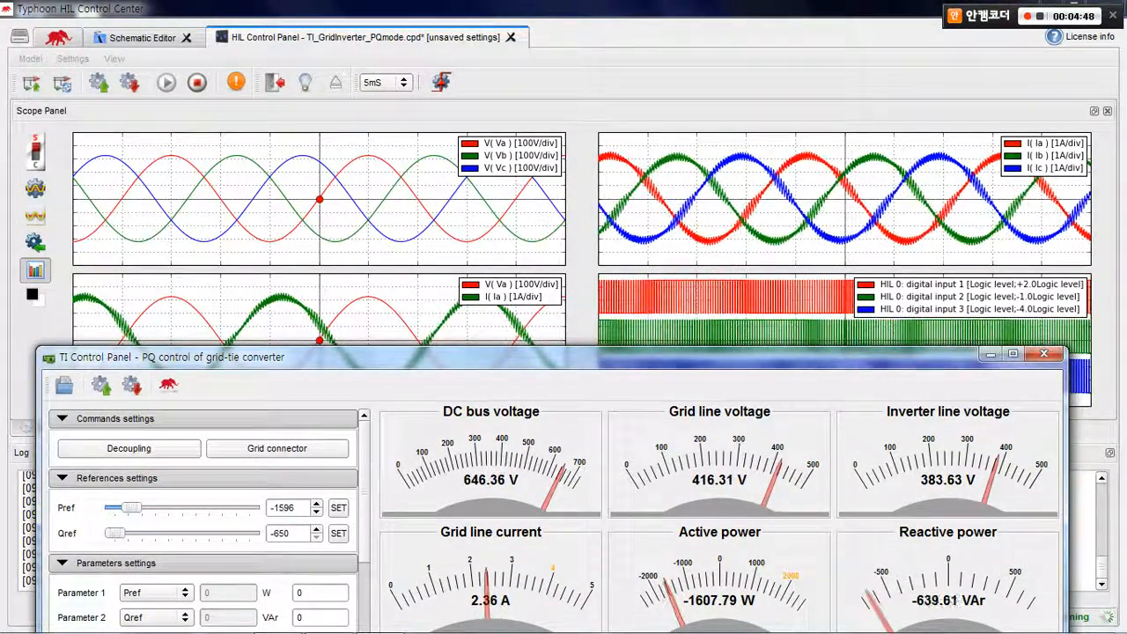
drag(397, 357, 405, 424)
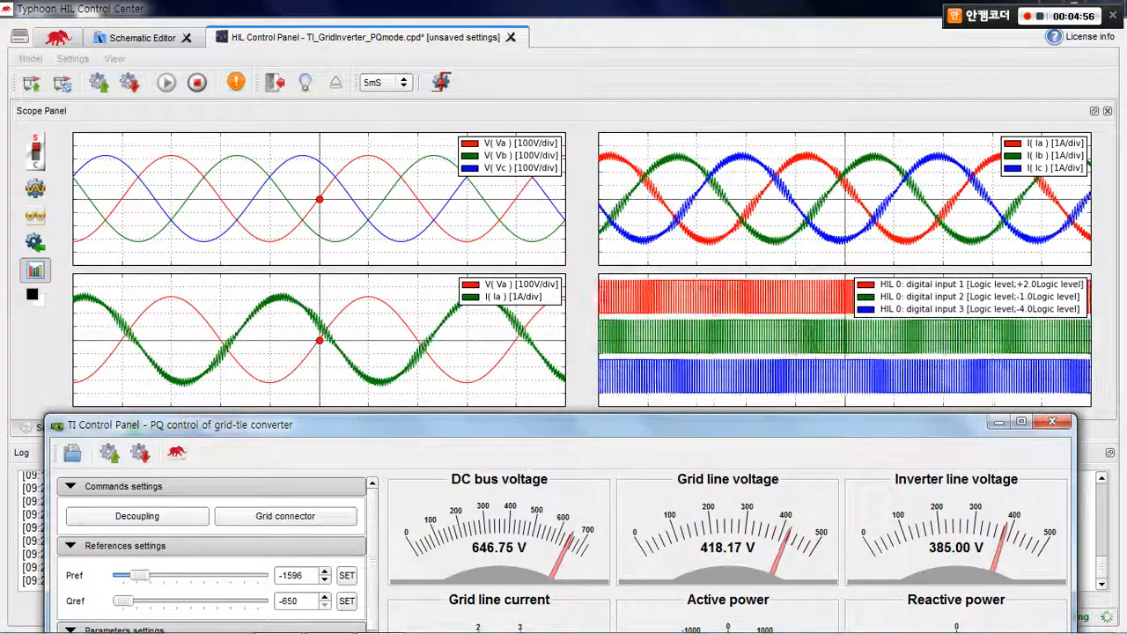
drag(563, 424, 563, 301)
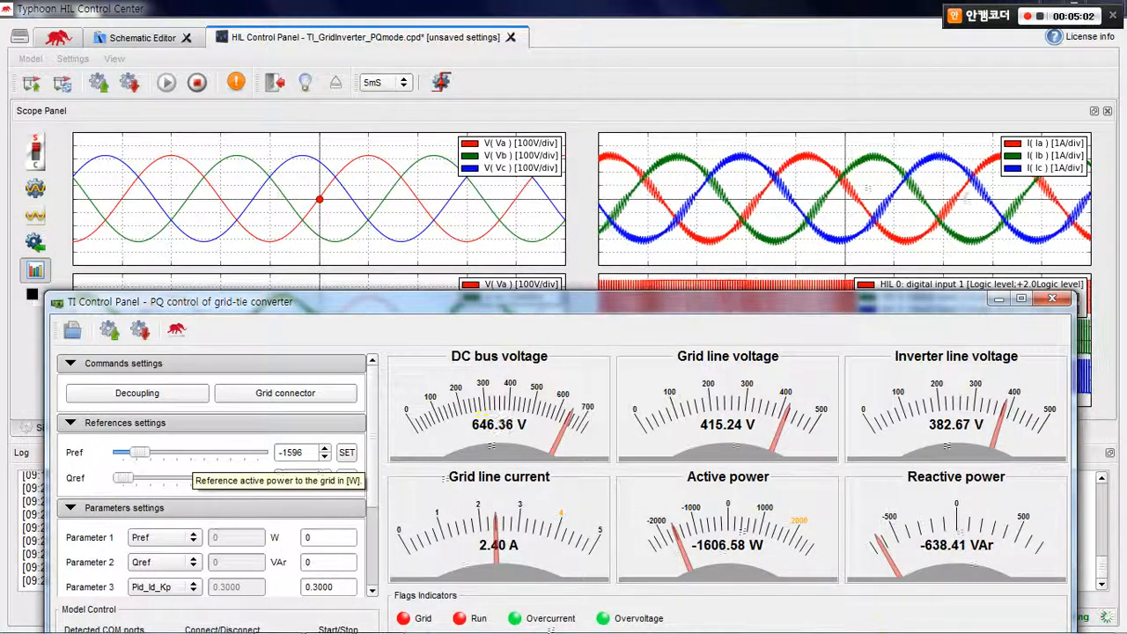
drag(378, 301, 392, 474)
click(471, 446)
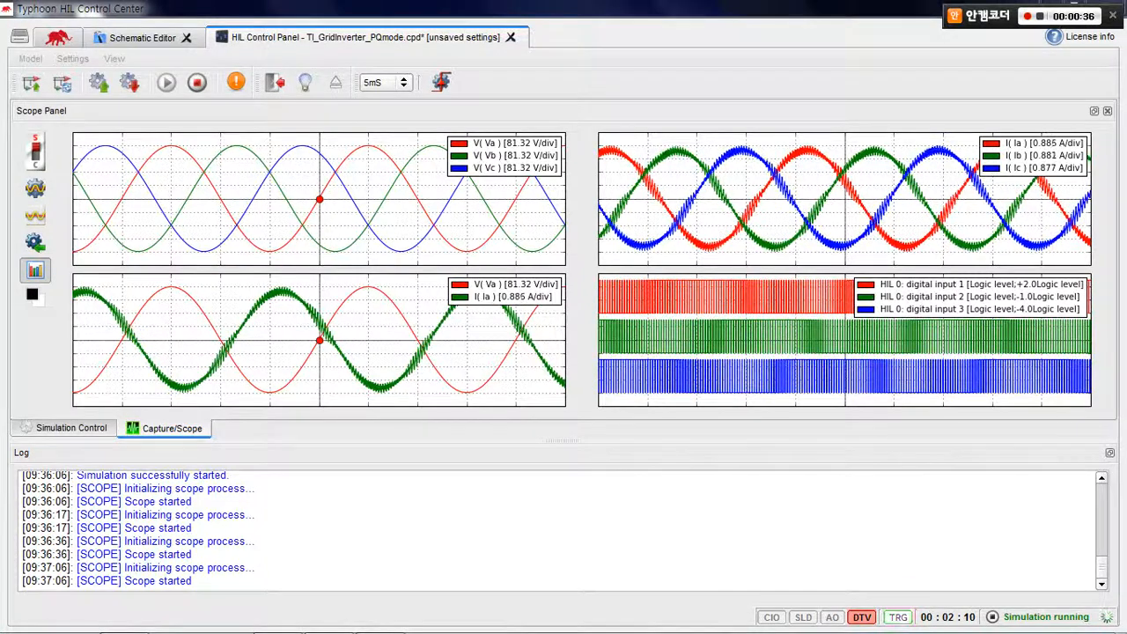
Import the scope settings into capture mode, run a triggered waveform capture and accept the new data
click(36, 151)
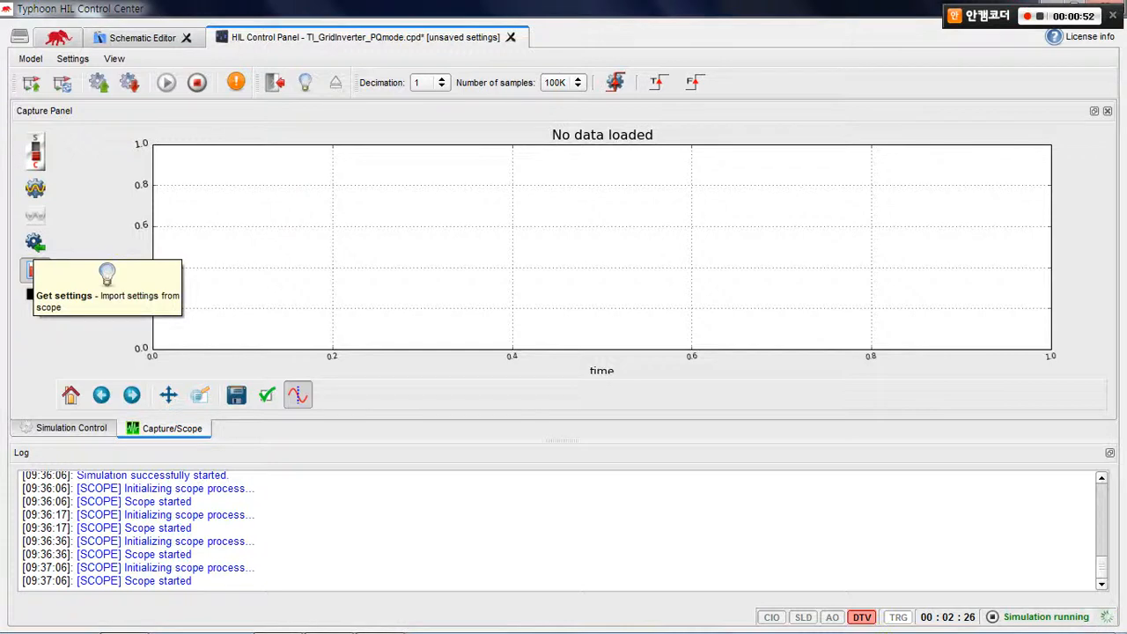
click(35, 270)
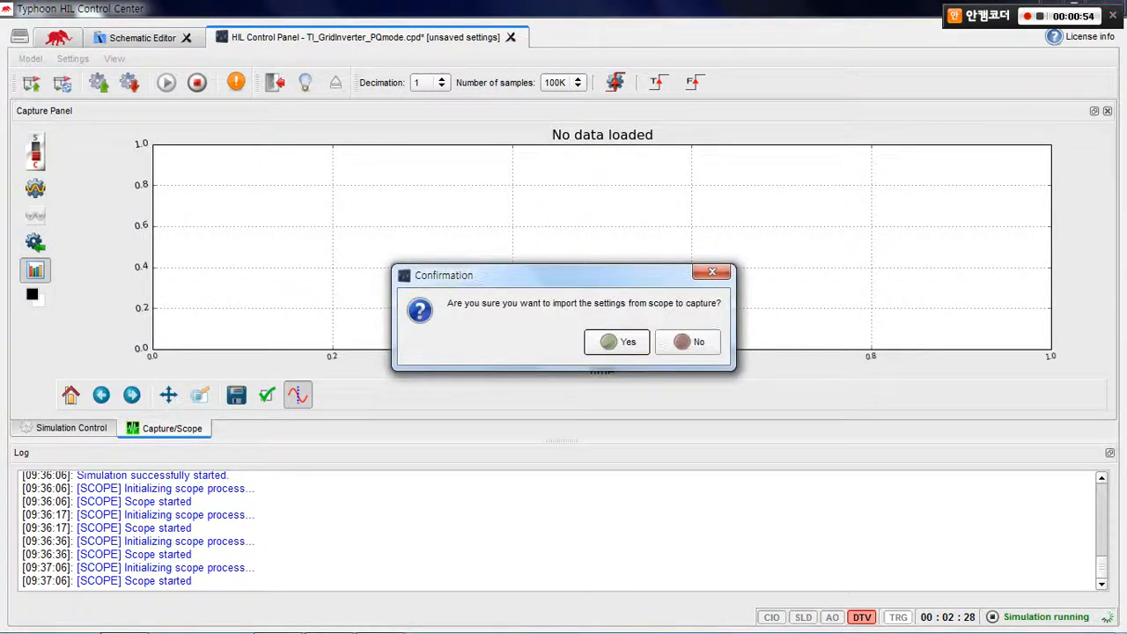
click(616, 341)
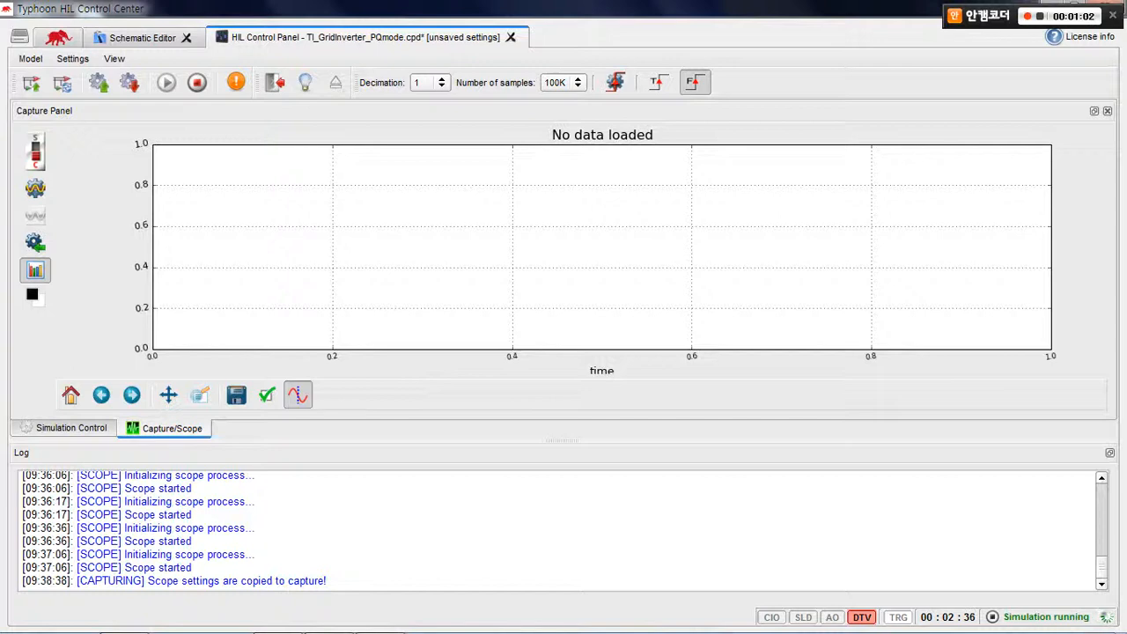
click(656, 82)
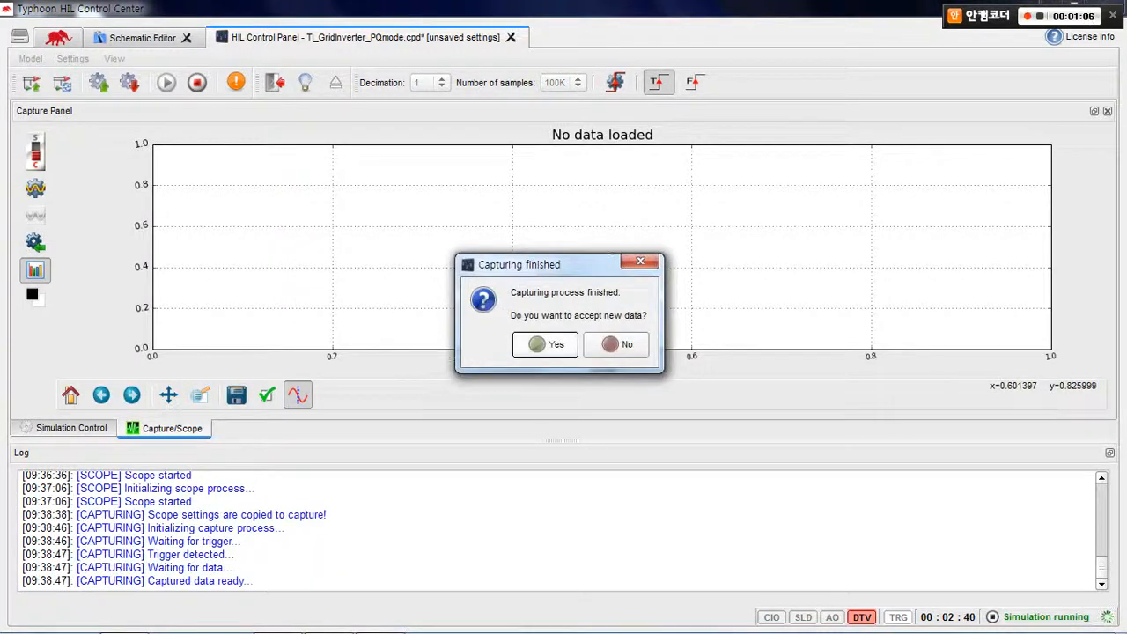
click(556, 346)
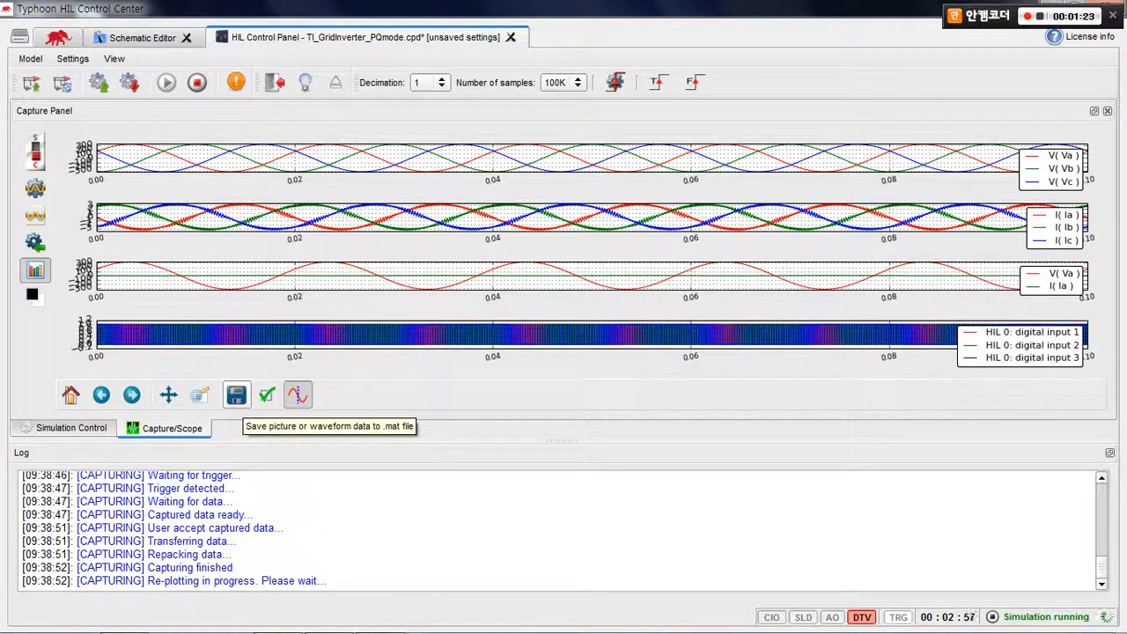
Save the captured plots as a PNG picture named image1 on the desktop
click(235, 394)
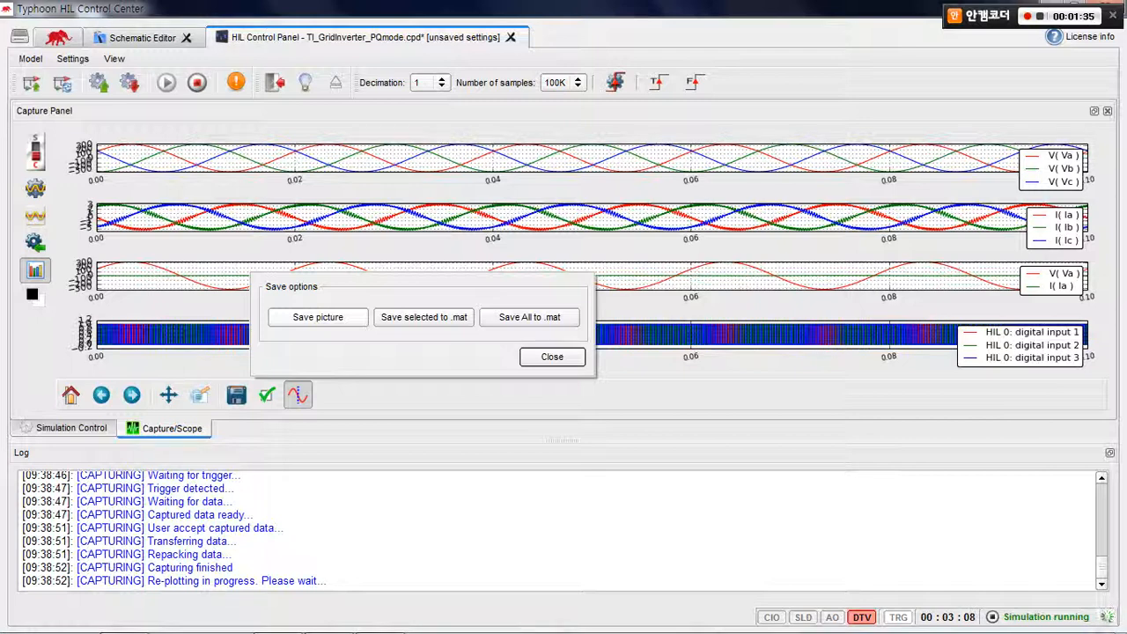
click(318, 317)
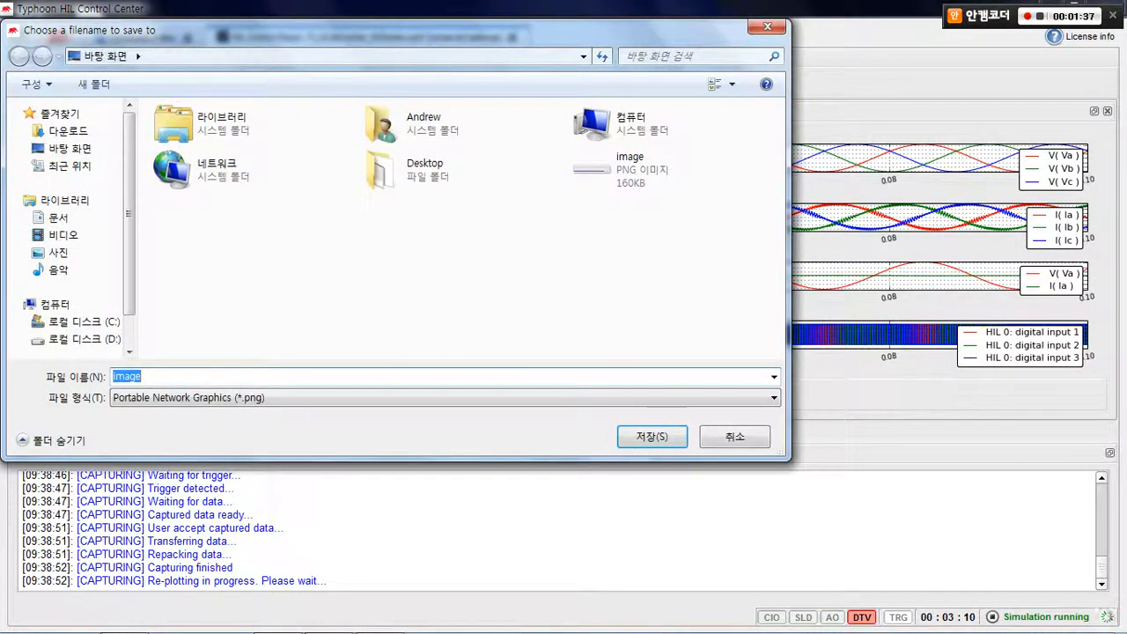
click(143, 377)
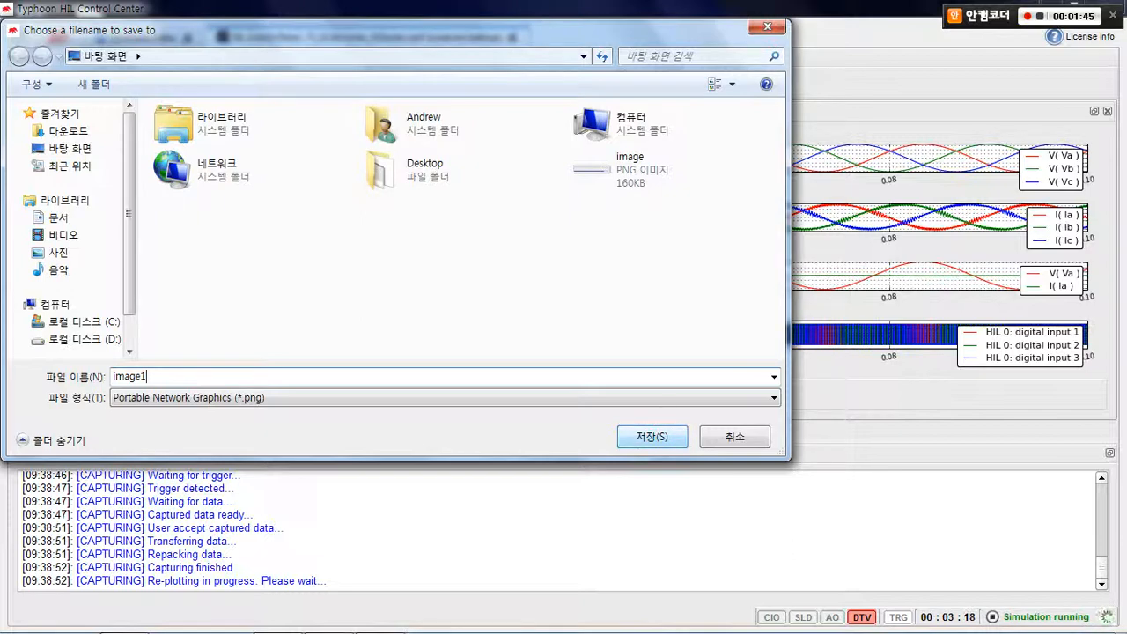
key(Return)
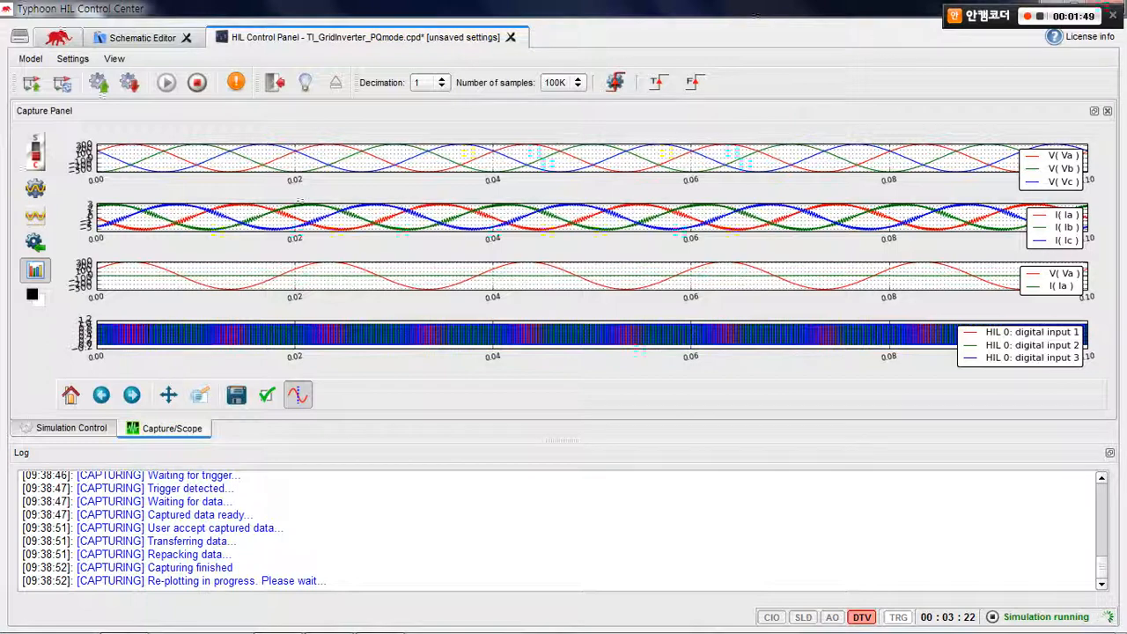
View the saved image1 picture from the desktop at full size, close it and return to the HIL Control Panel
double_click(756, 12)
double_click(30, 401)
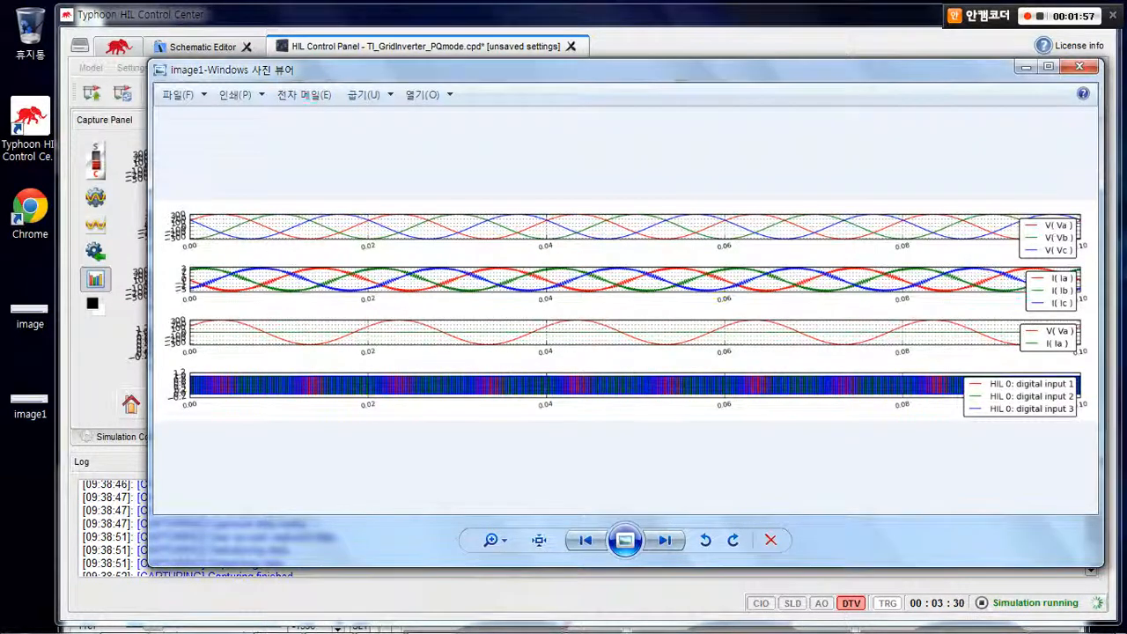
key(super+Up)
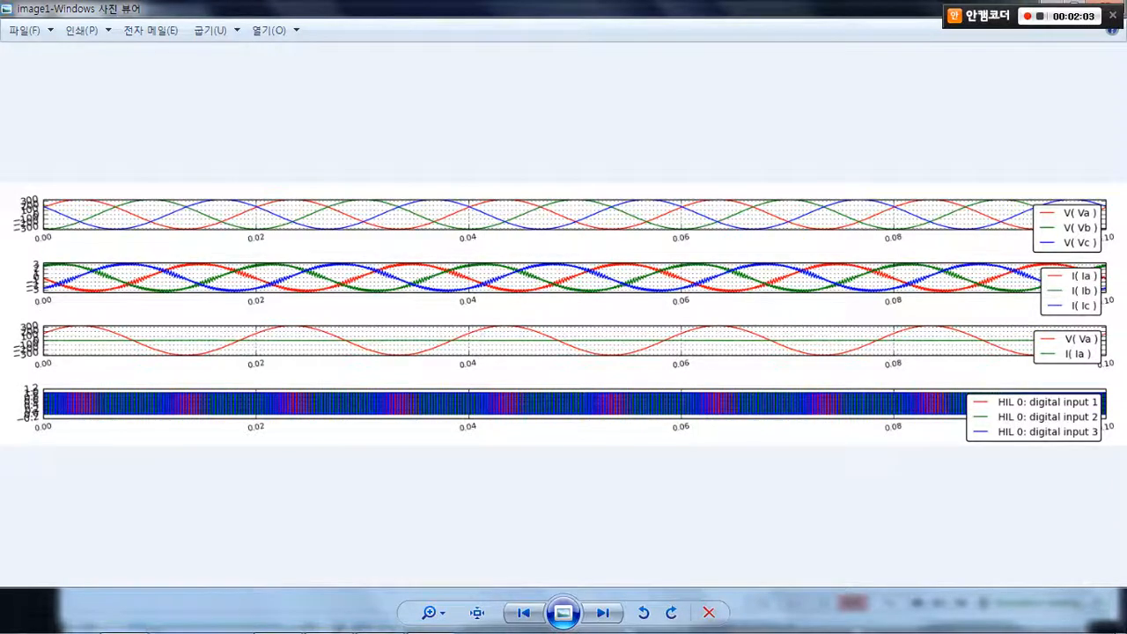
click(1075, 3)
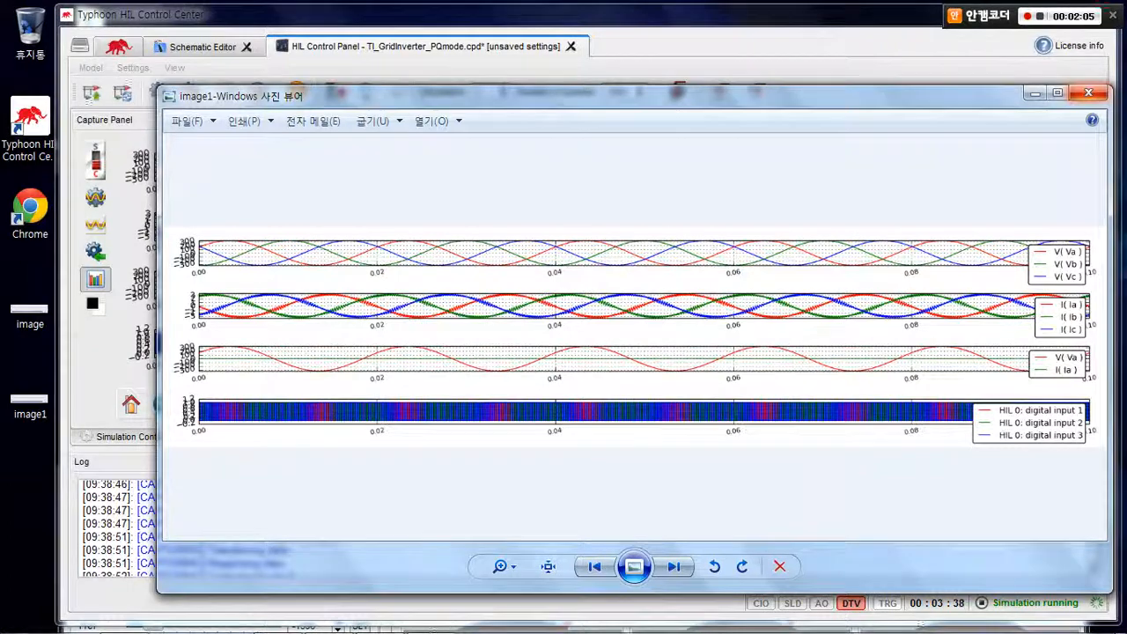
click(1088, 93)
double_click(655, 14)
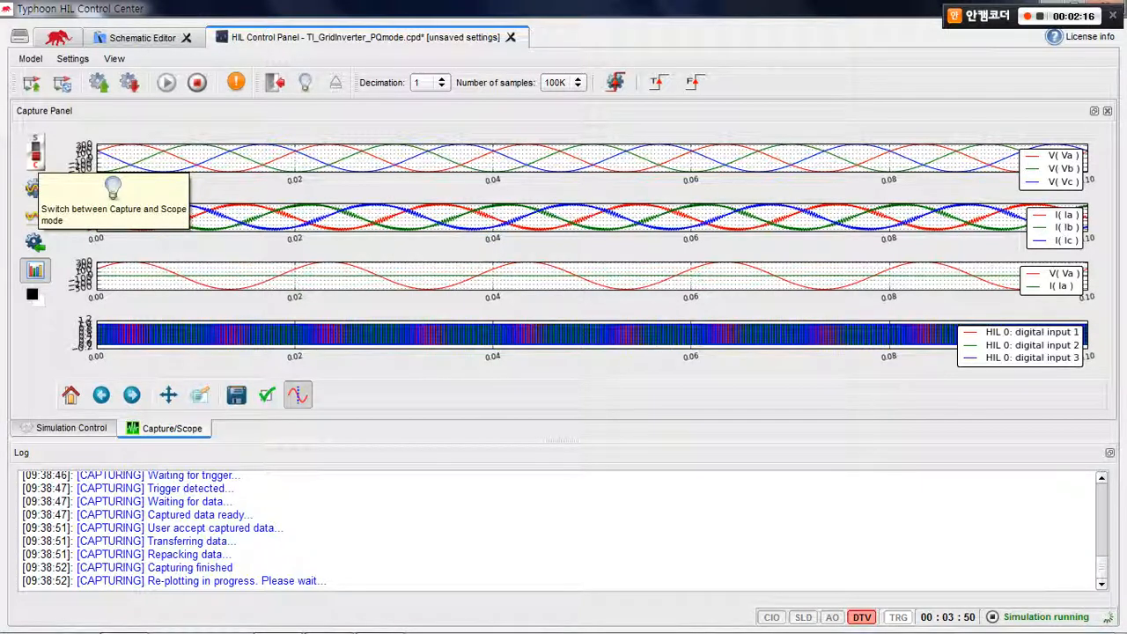
Return to scope mode, and enable harmonics for source V1 in the simulation inputs with its harmonics settings opened
click(33, 186)
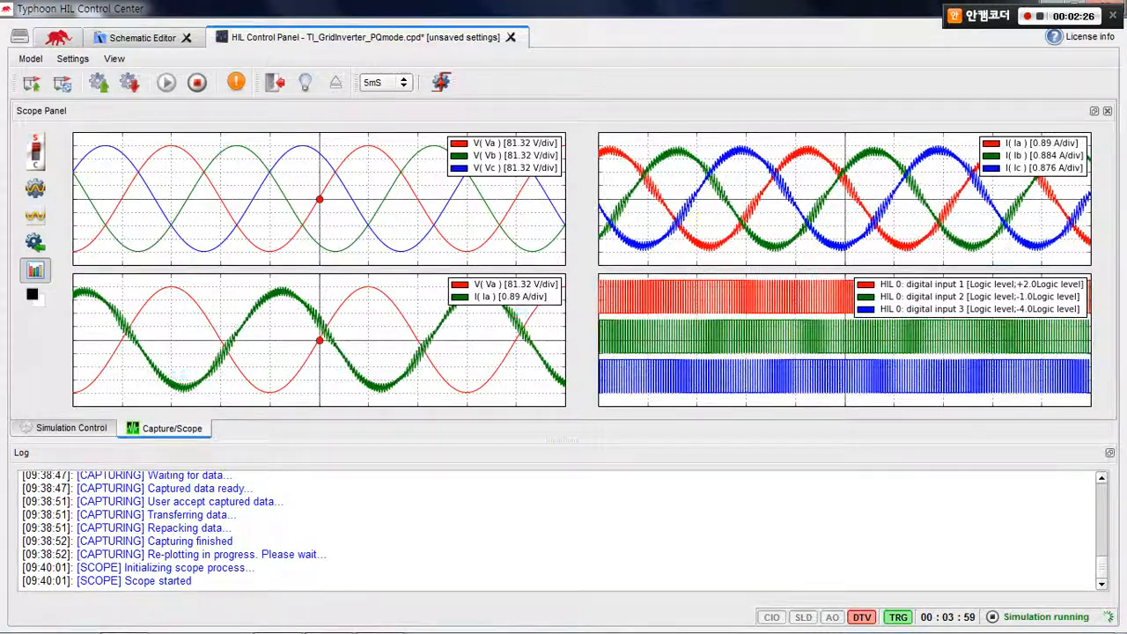
click(71, 428)
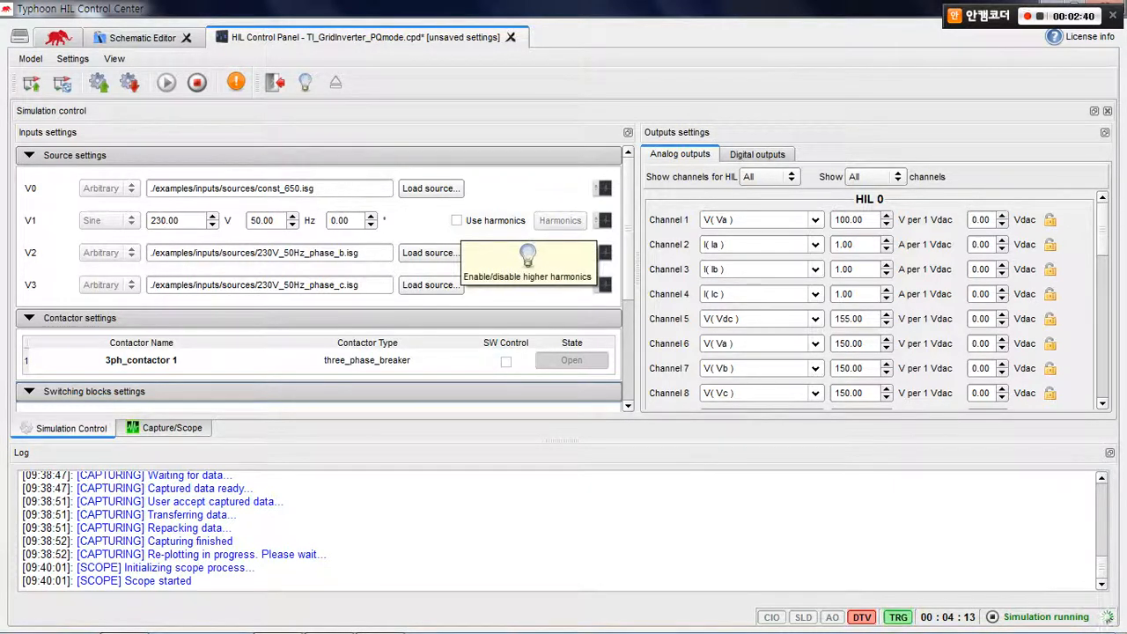
click(456, 220)
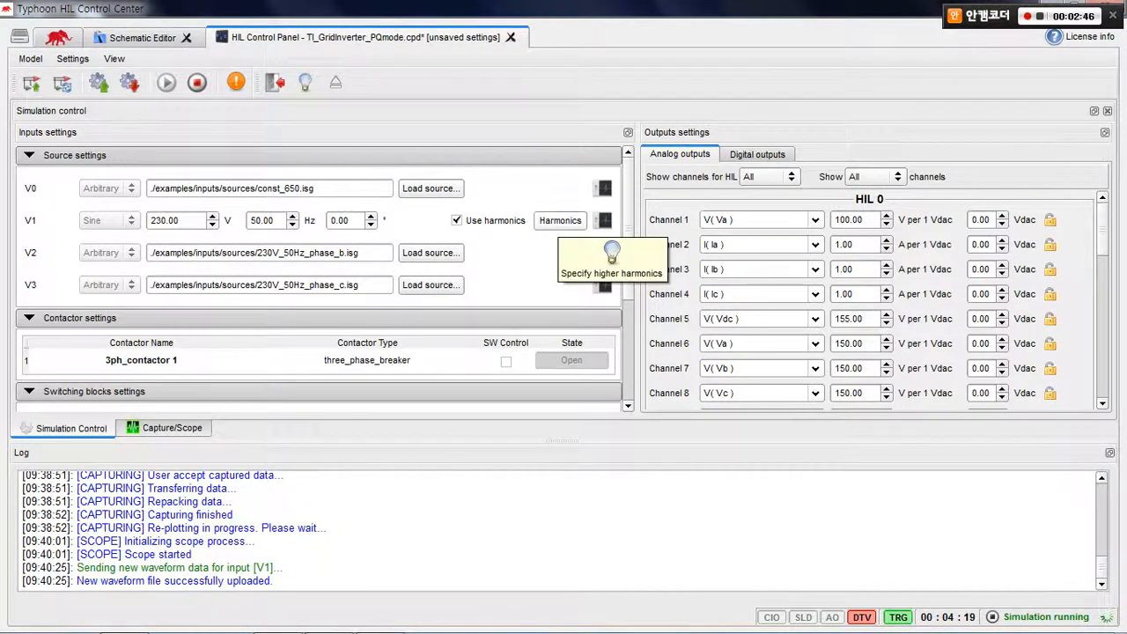
click(559, 220)
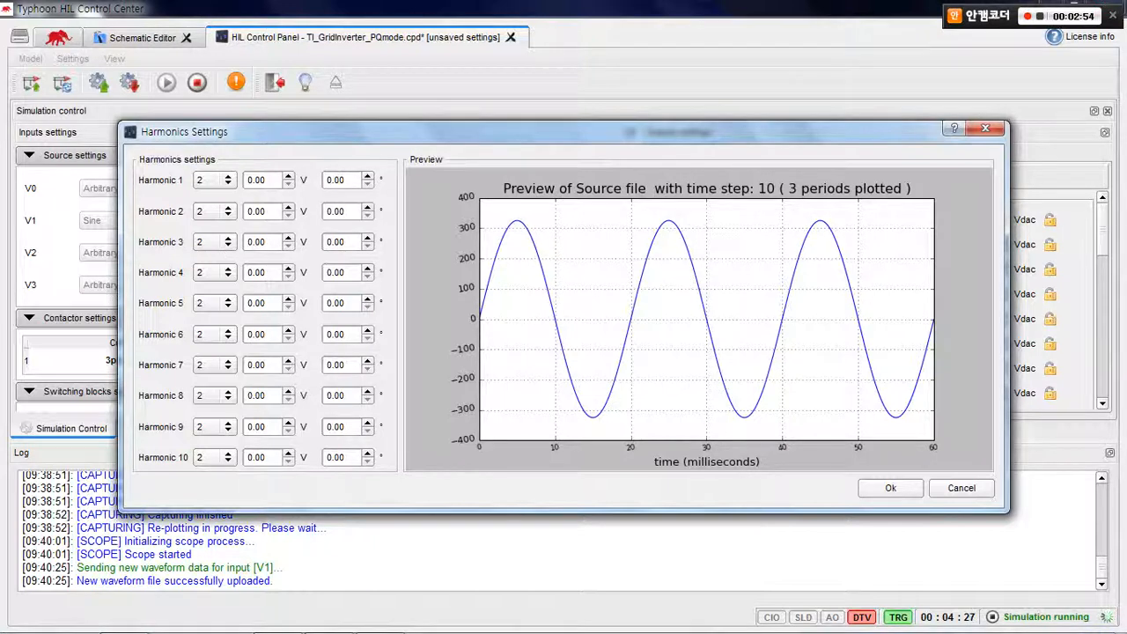
Set Harmonic 1 of source V1 to harmonic number 10 with an amplitude of 10 V
click(214, 181)
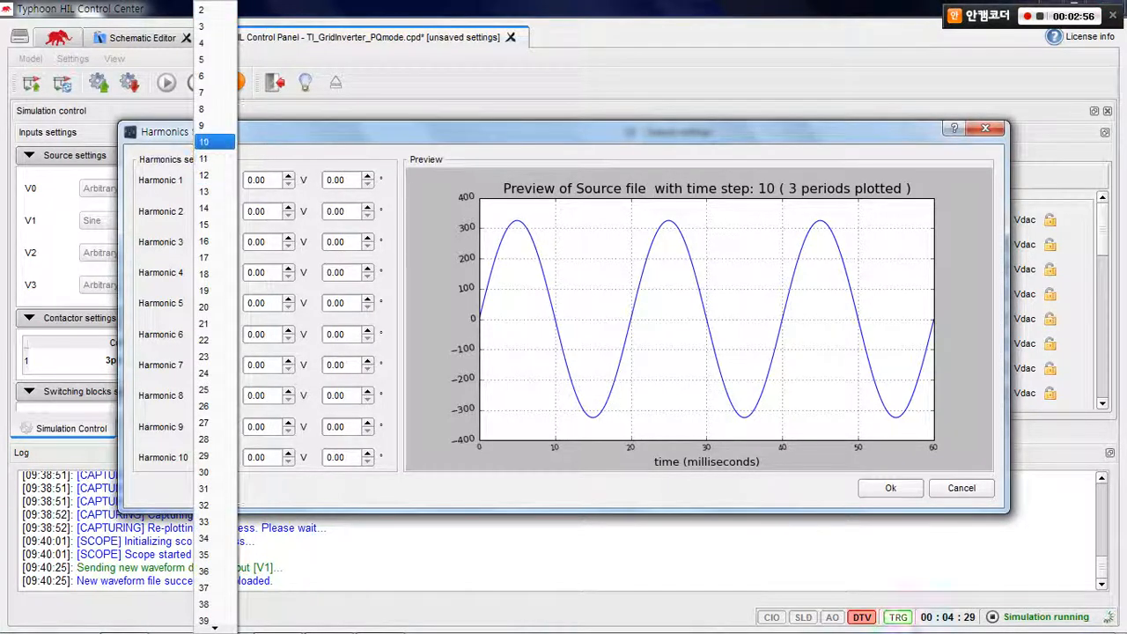
key(Return)
key(Tab)
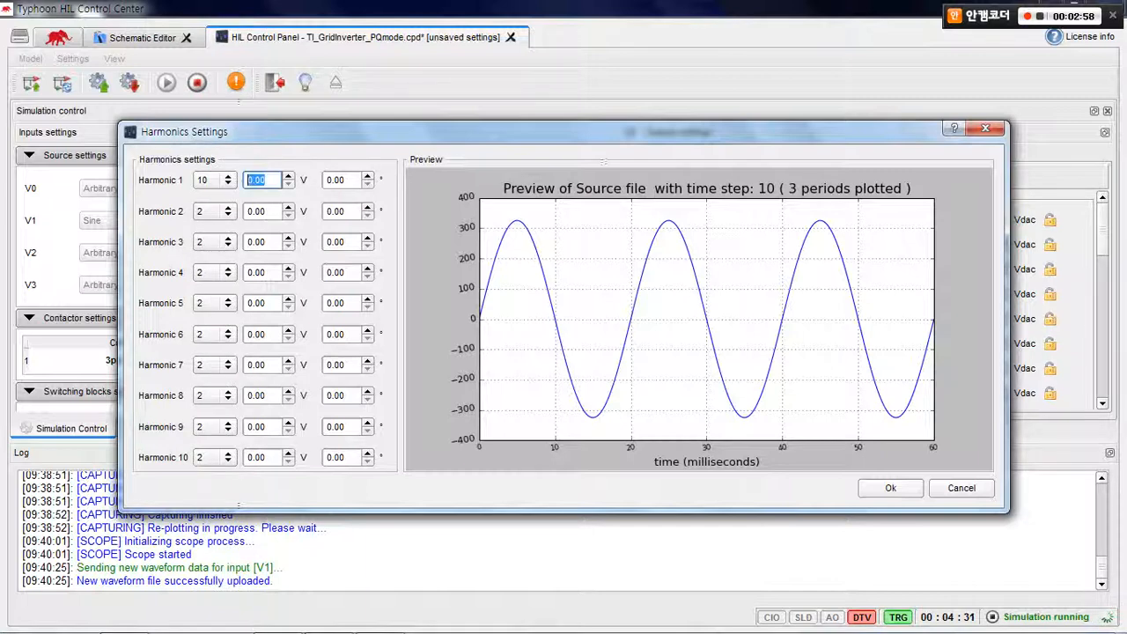
text(10)
key(Return)
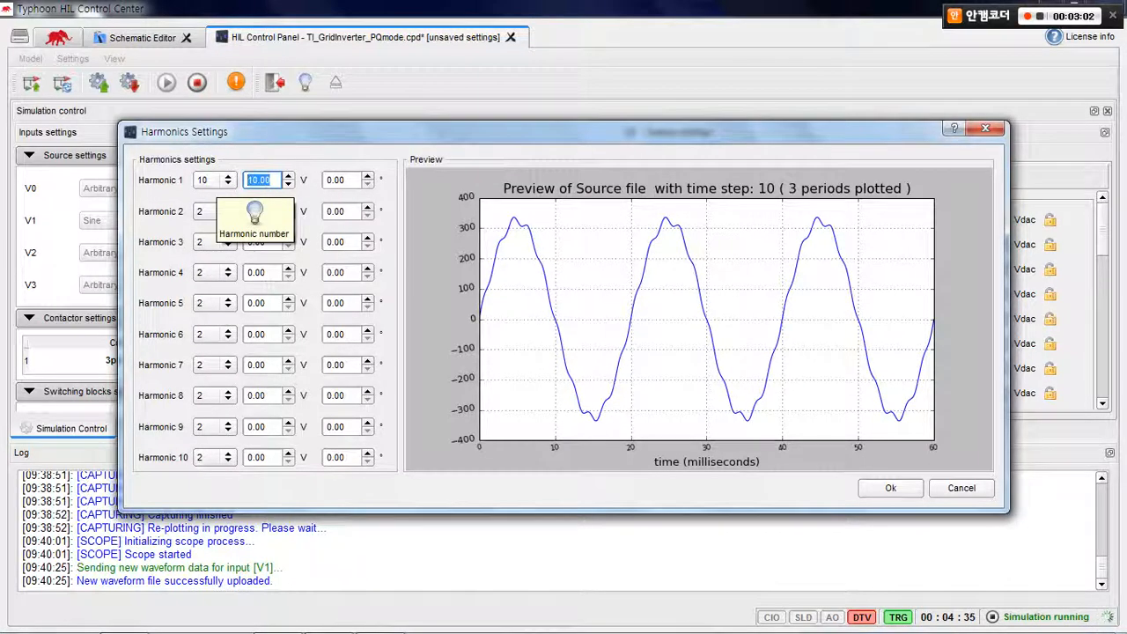
Change Harmonic 1 of source V1 to harmonic number 13 and apply the harmonics settings
click(214, 180)
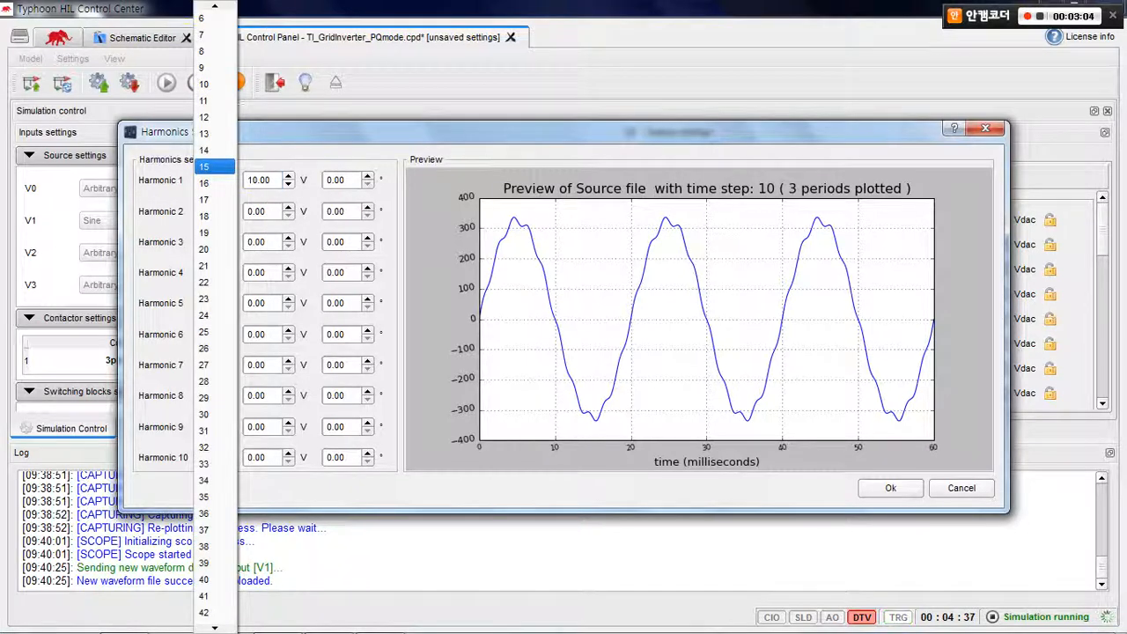
key(Up)
key(Up)
key(Return)
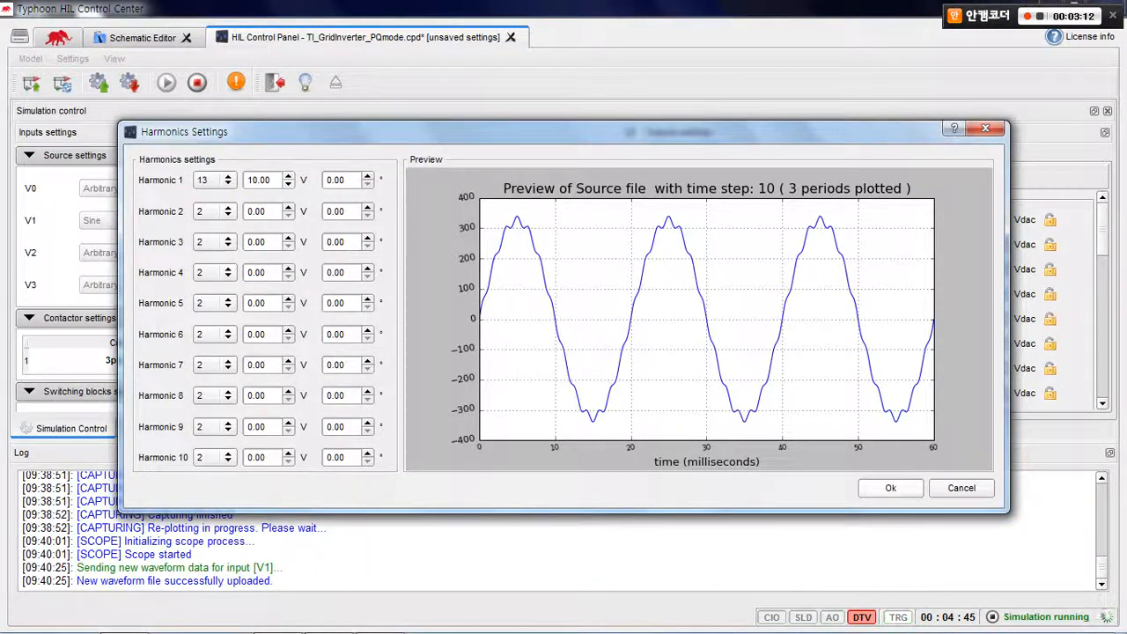
key(Return)
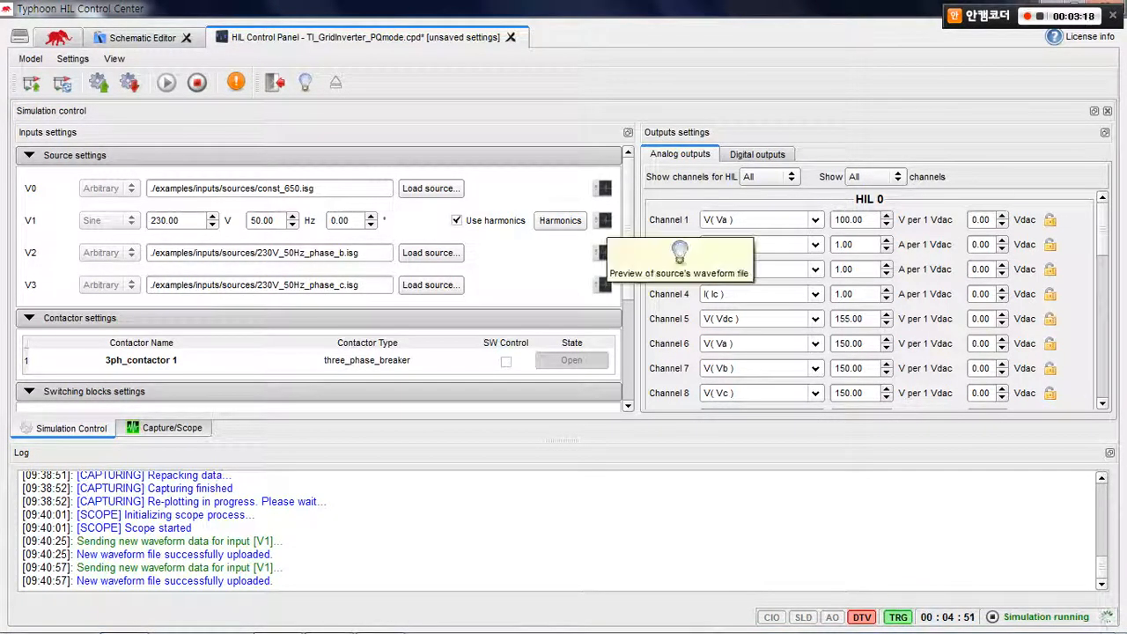
Preview the distorted waveform of source V1, close the preview and go back to the scope plots
click(603, 220)
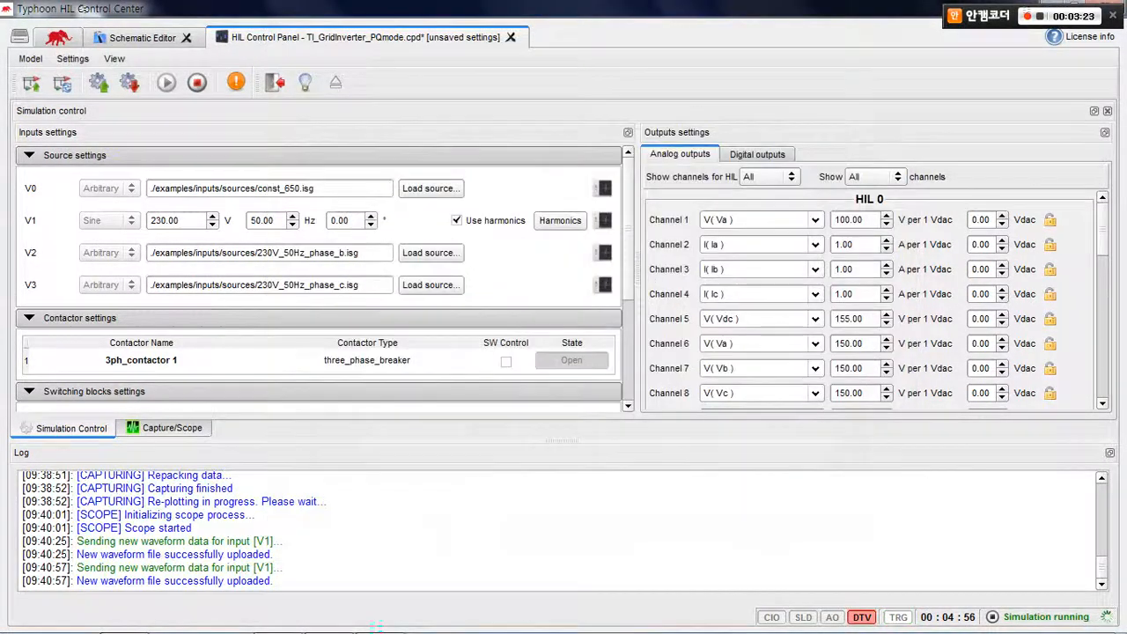
click(877, 112)
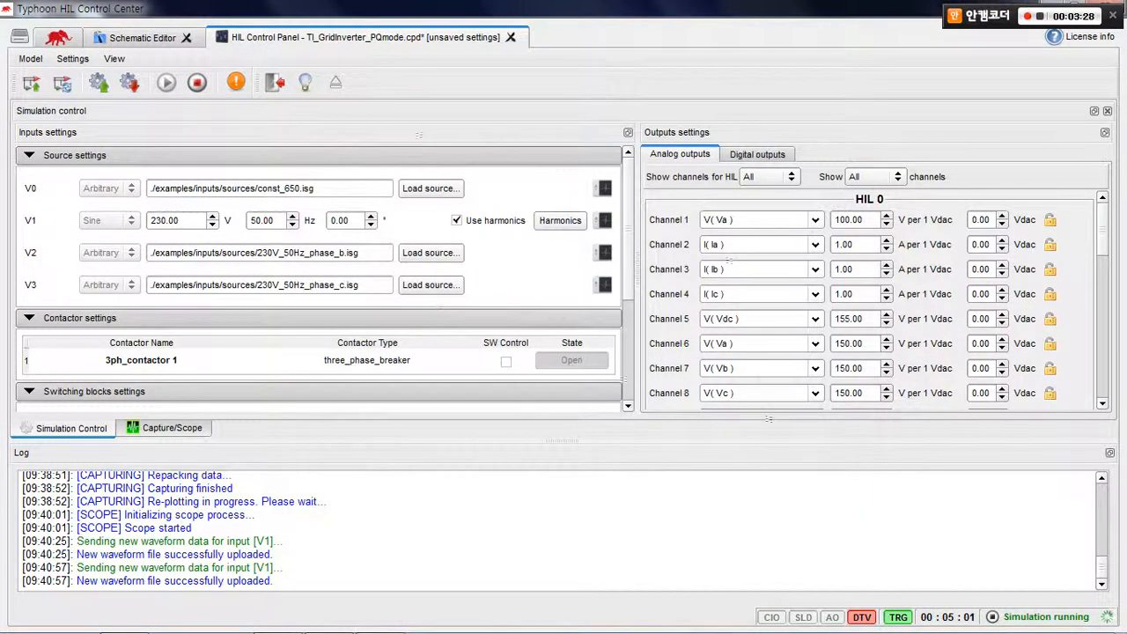
click(166, 428)
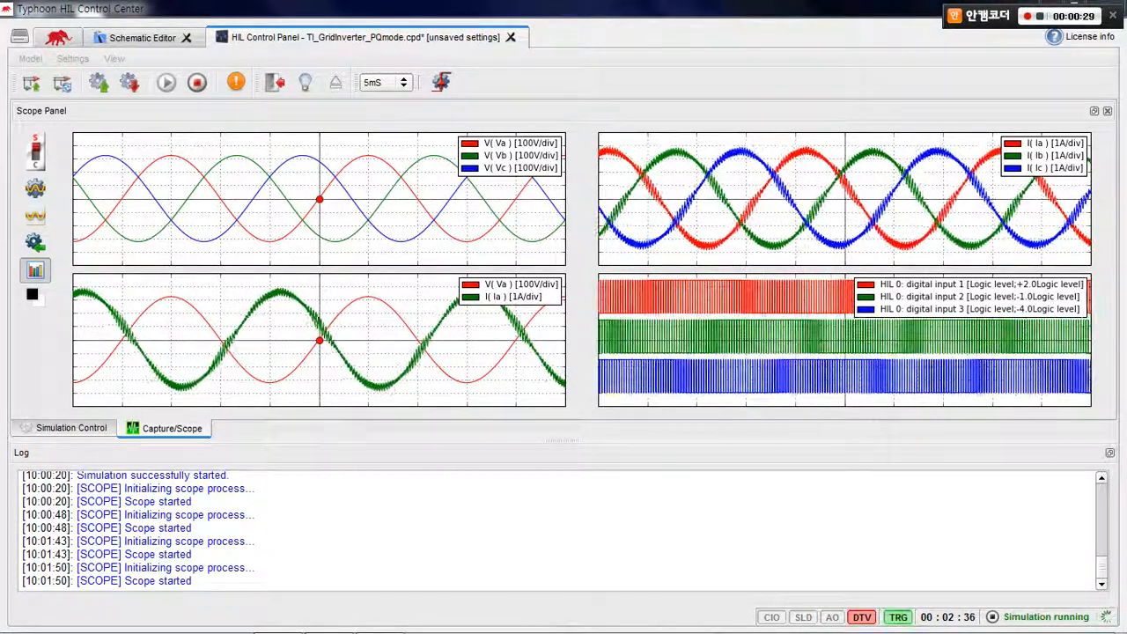
Switch from scope to capture mode and import the scope settings into the capture configuration
click(35, 152)
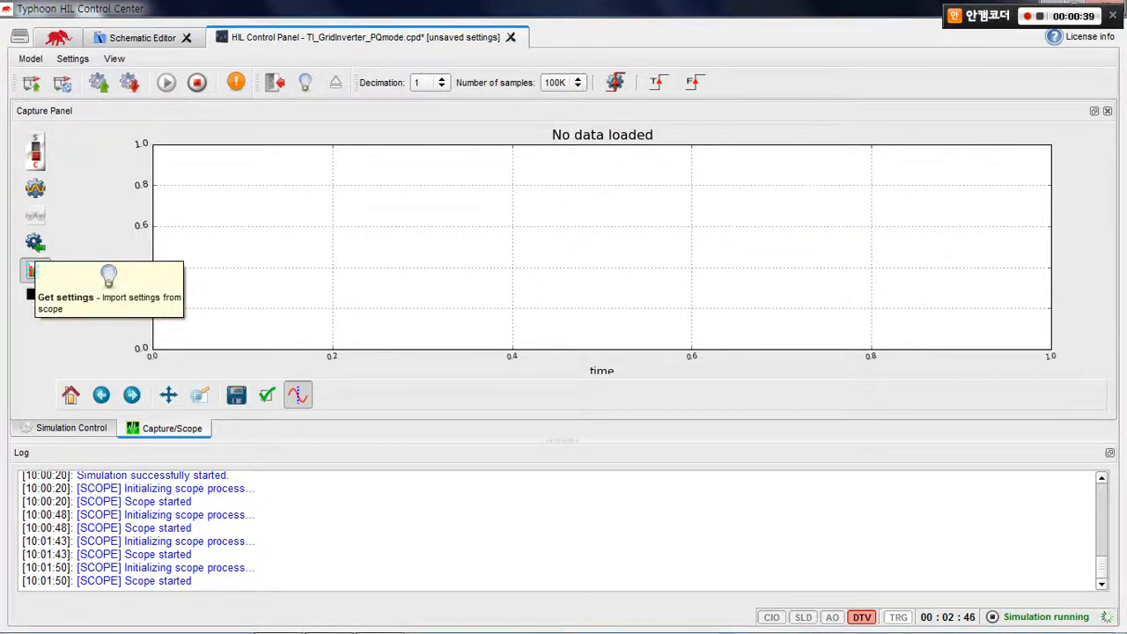
click(35, 270)
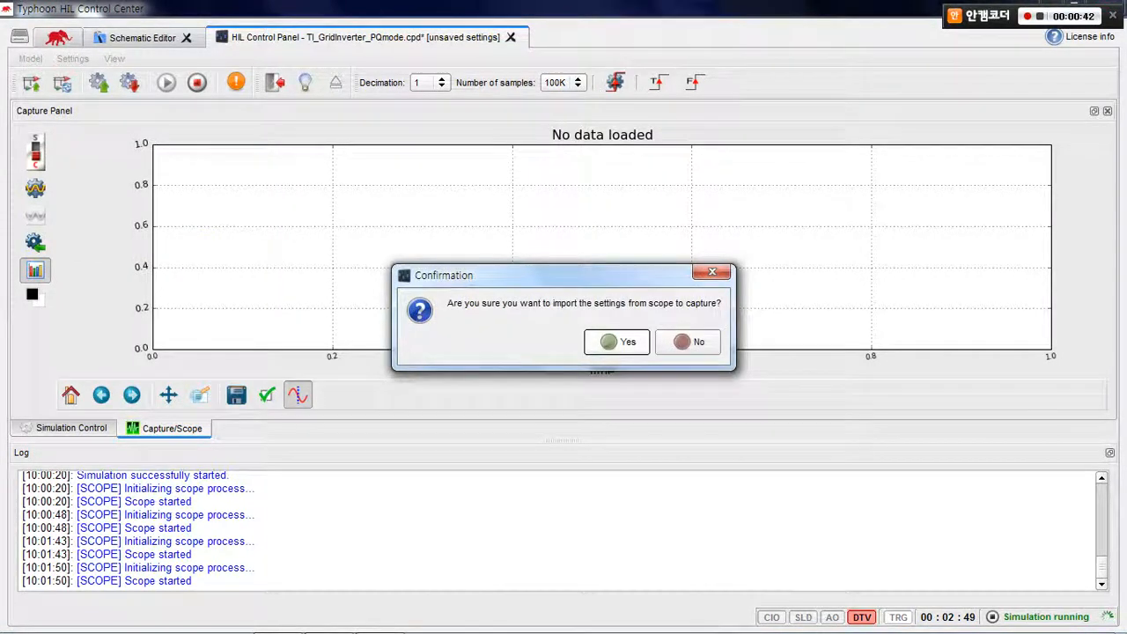
click(637, 336)
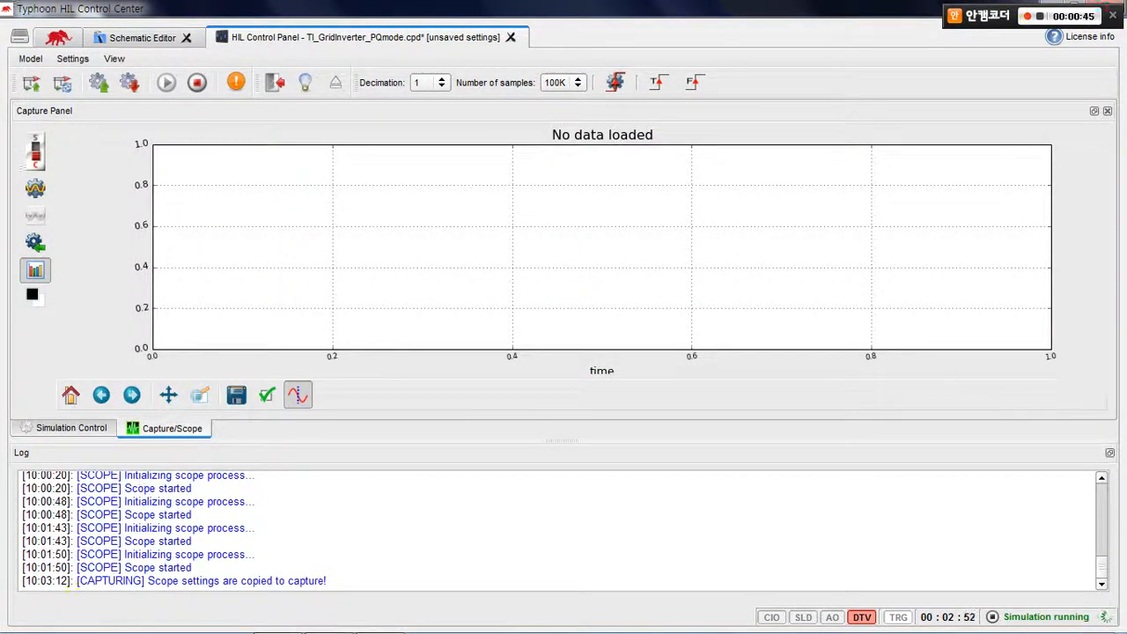
Run a triggered capture of the running simulation's waveforms and accept the new data
click(695, 82)
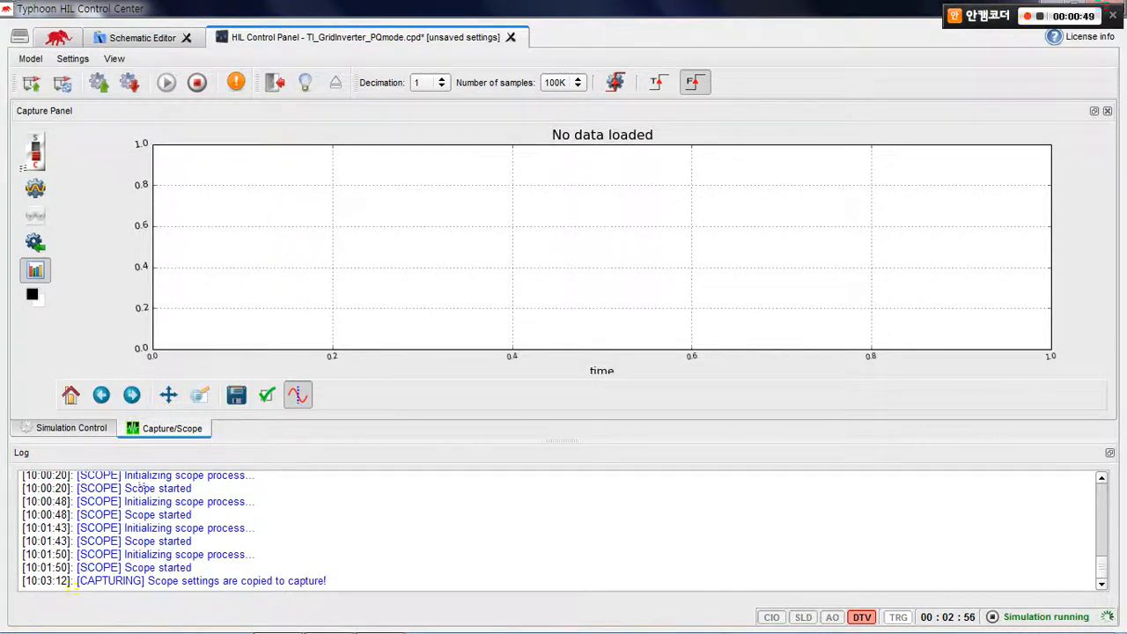
click(694, 82)
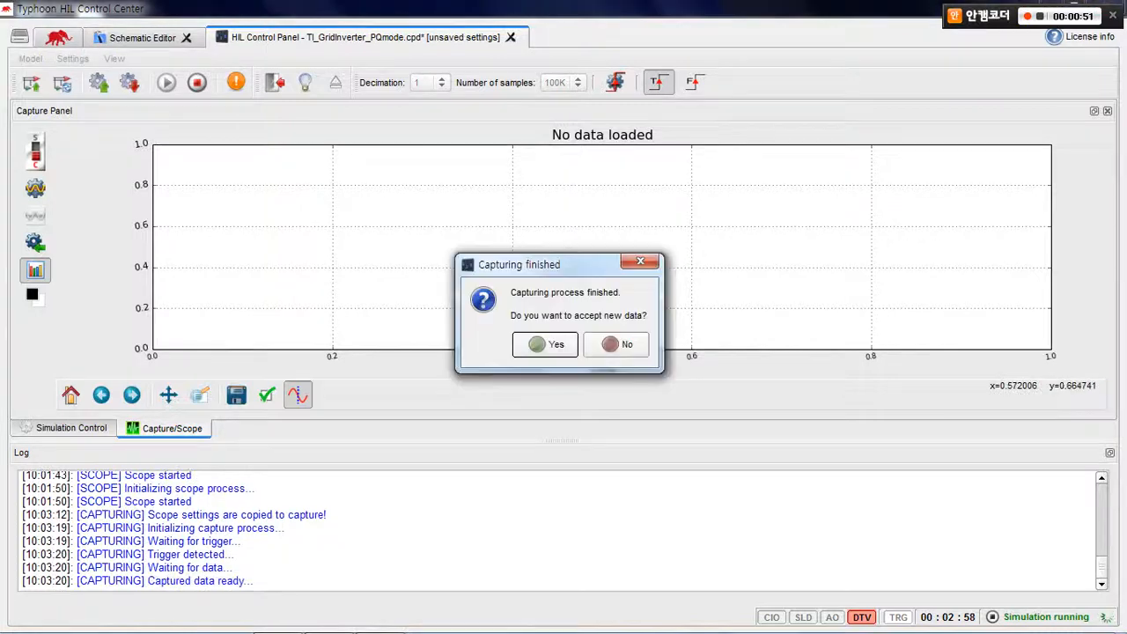
key(Return)
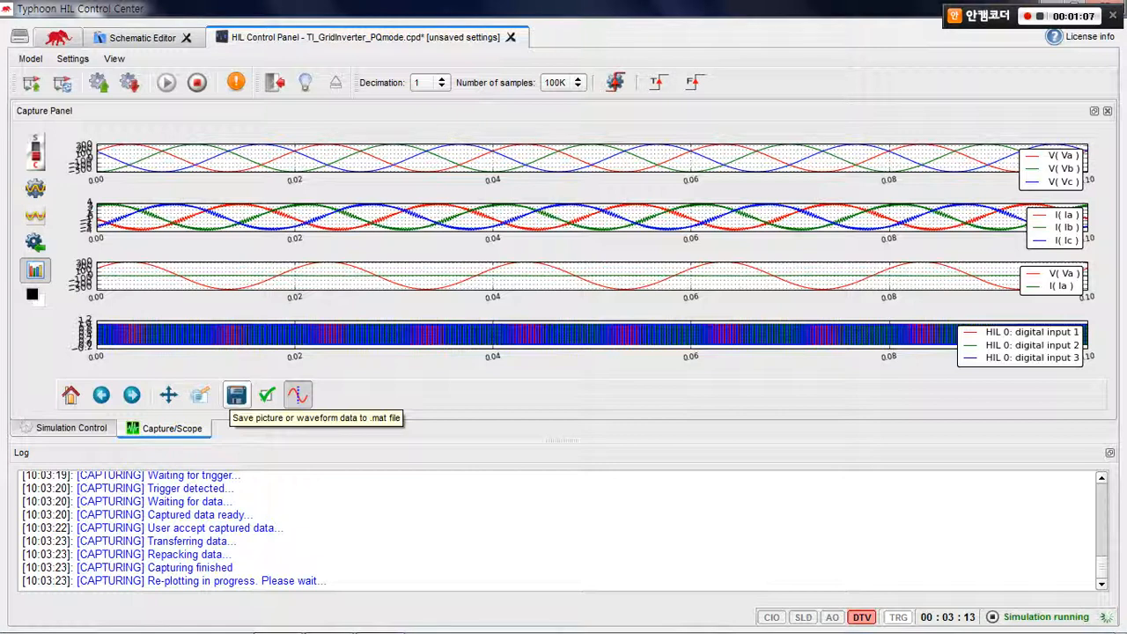
Save the captured waveforms as a PNG picture named image on the desktop
click(235, 395)
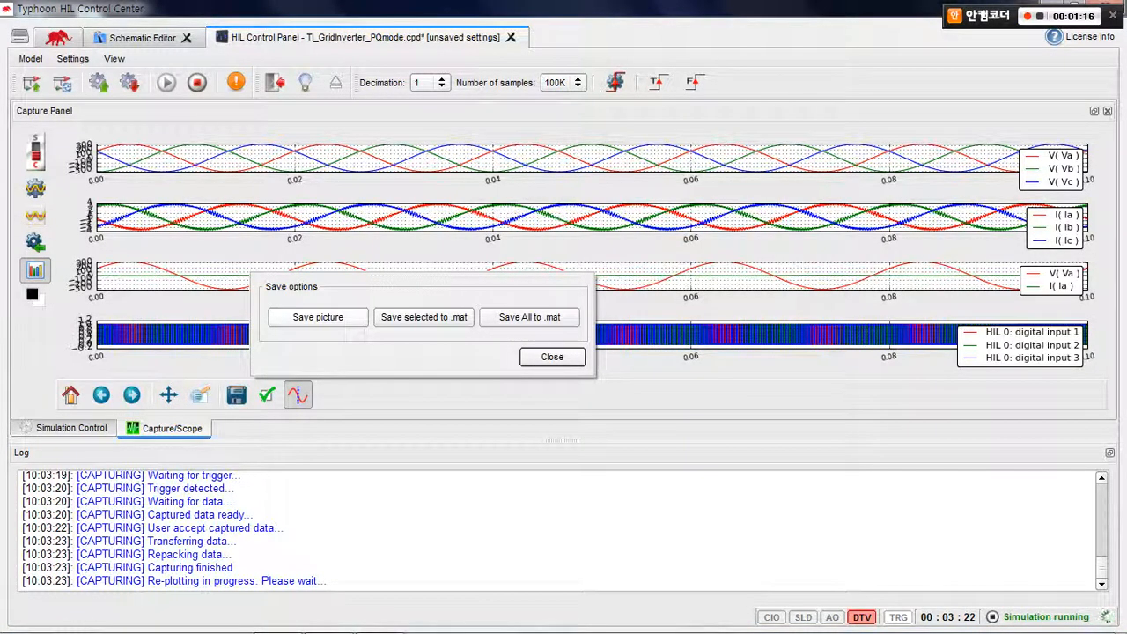
click(317, 317)
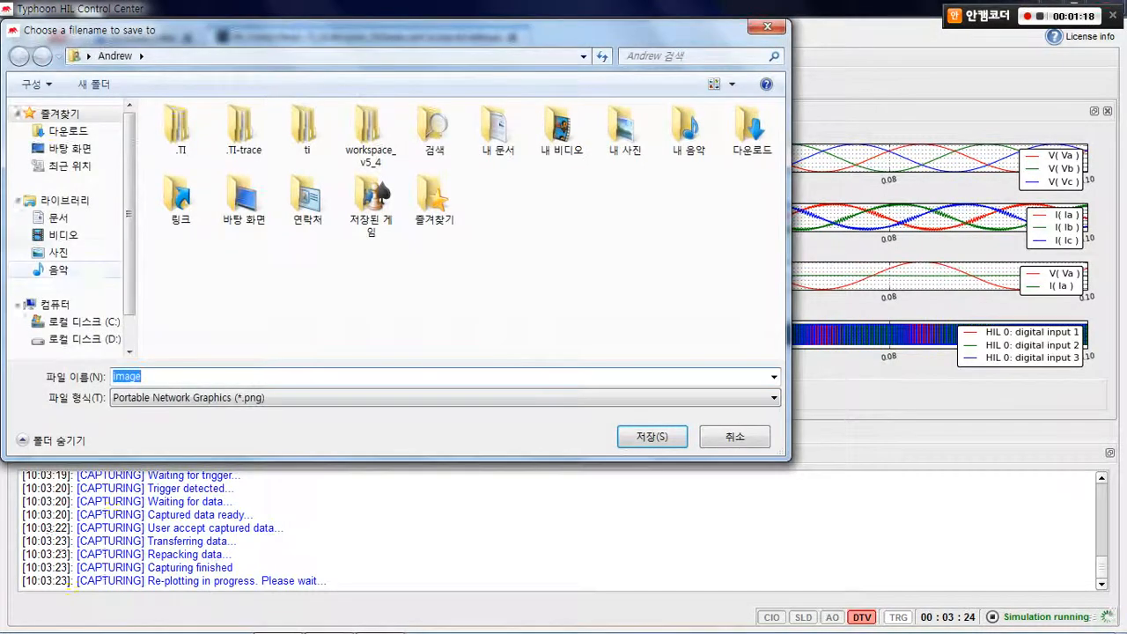
click(69, 147)
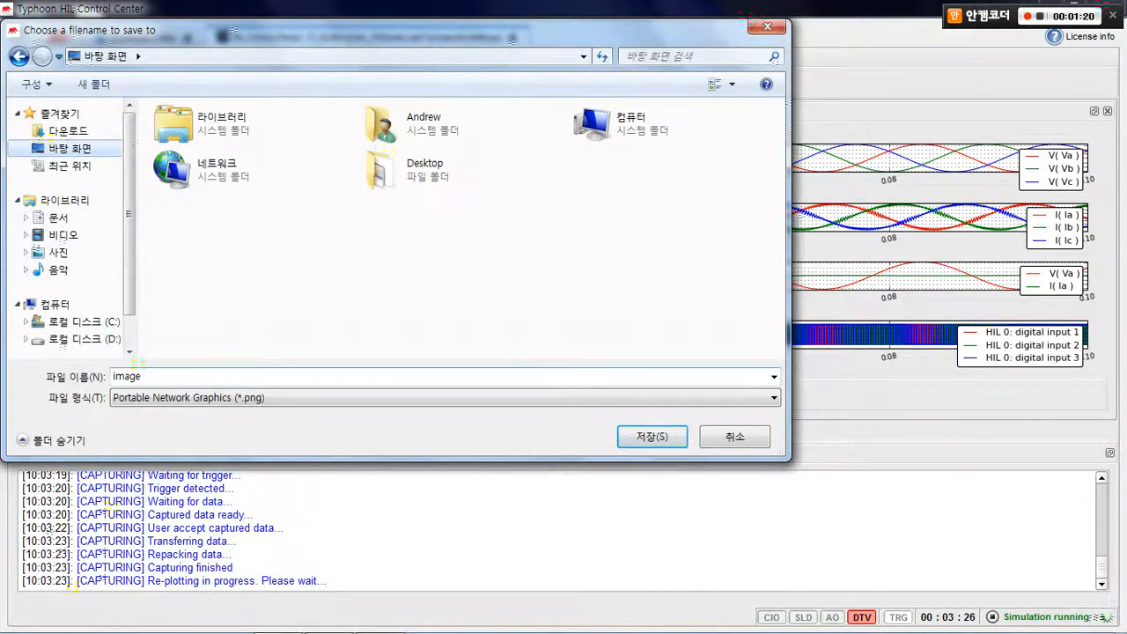
key(Tab)
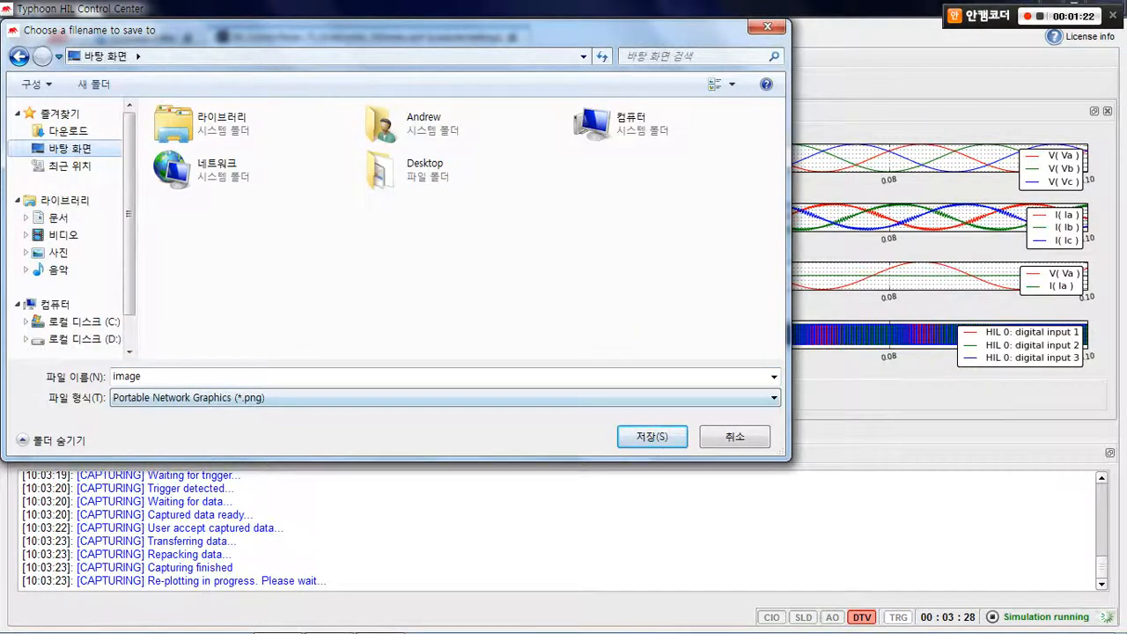
key(Return)
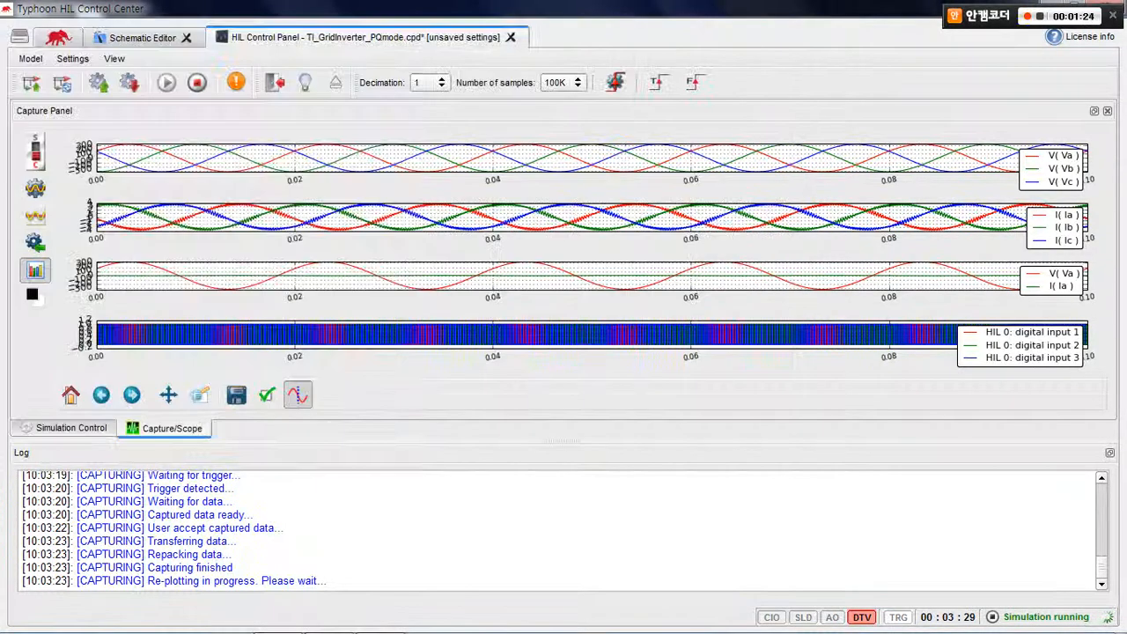
Open the saved image file from the desktop to examine the captured plots, close it and return to the maximized control panel
drag(563, 9, 627, 14)
click(29, 310)
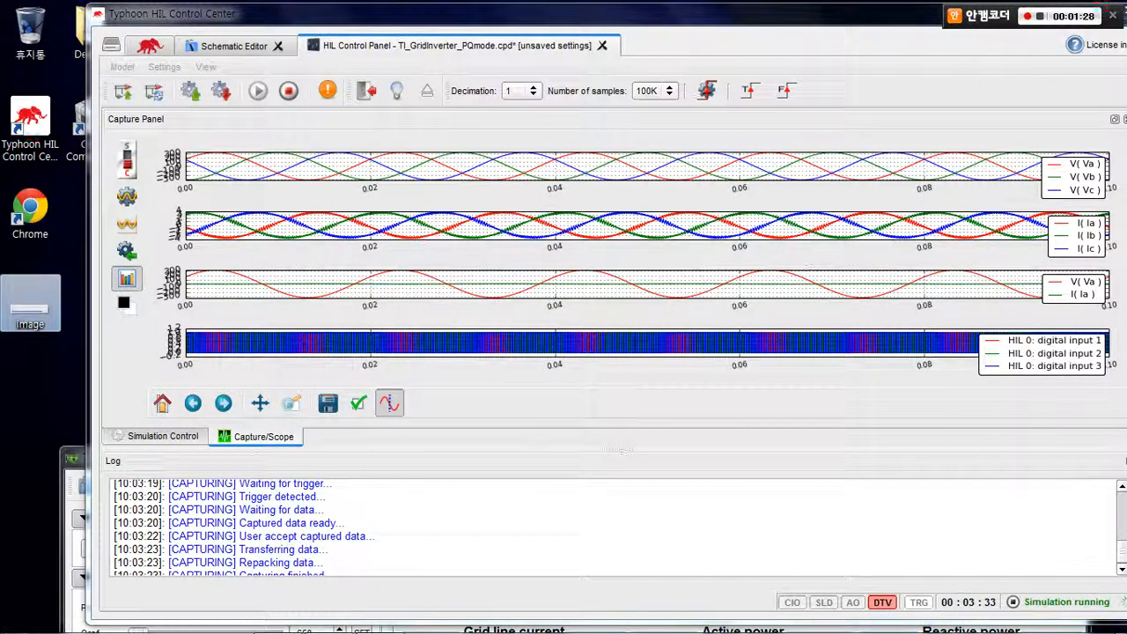
double_click(30, 308)
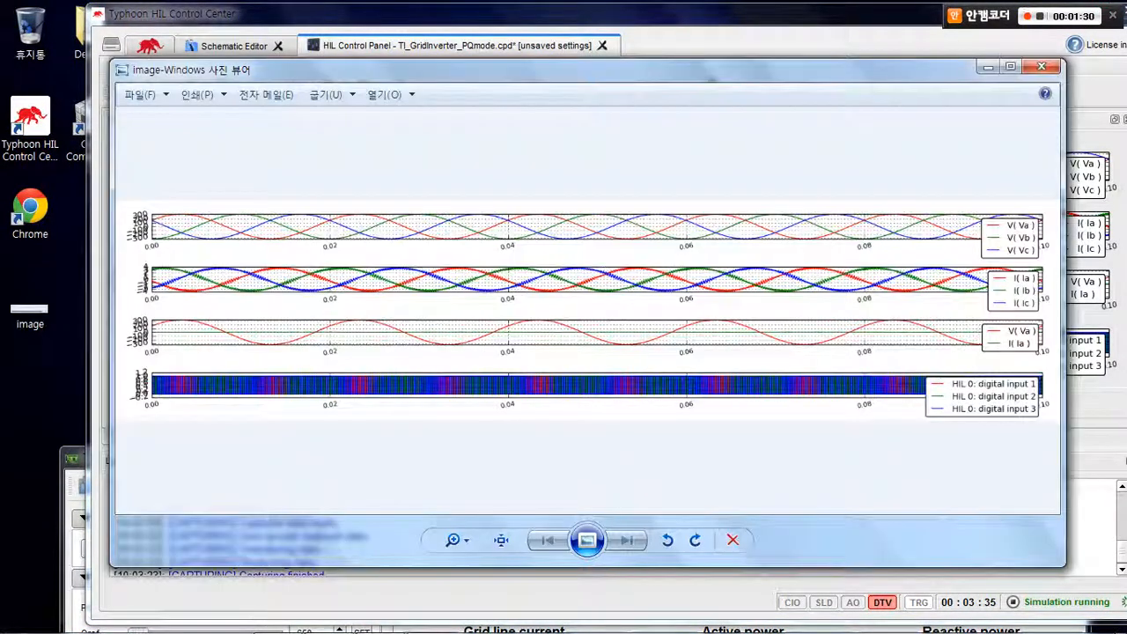
click(1011, 67)
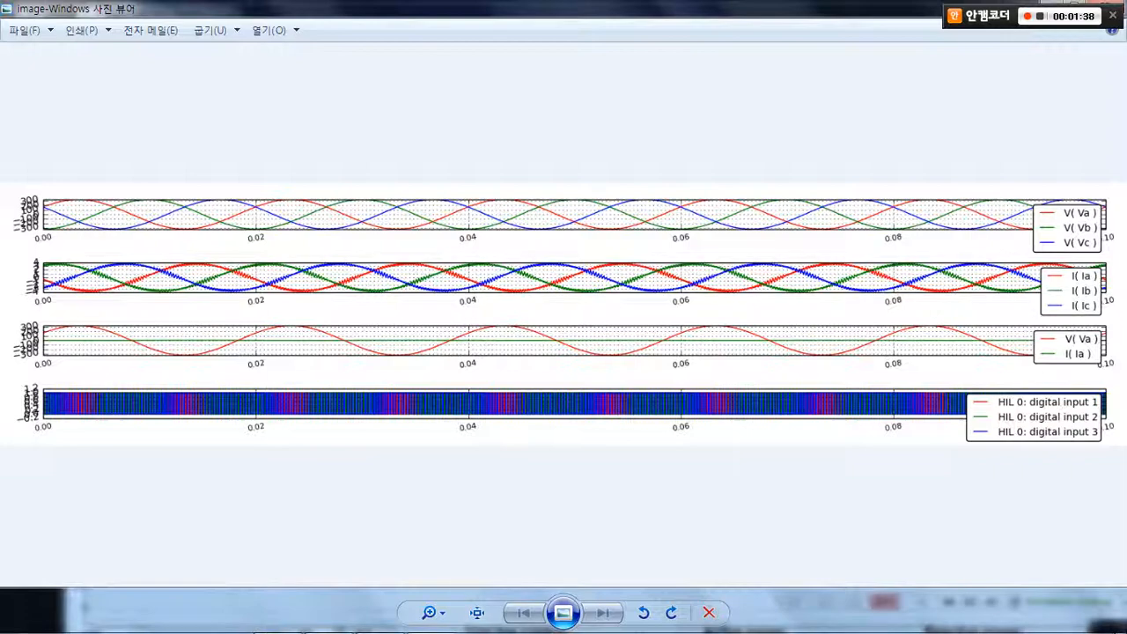
click(1073, 2)
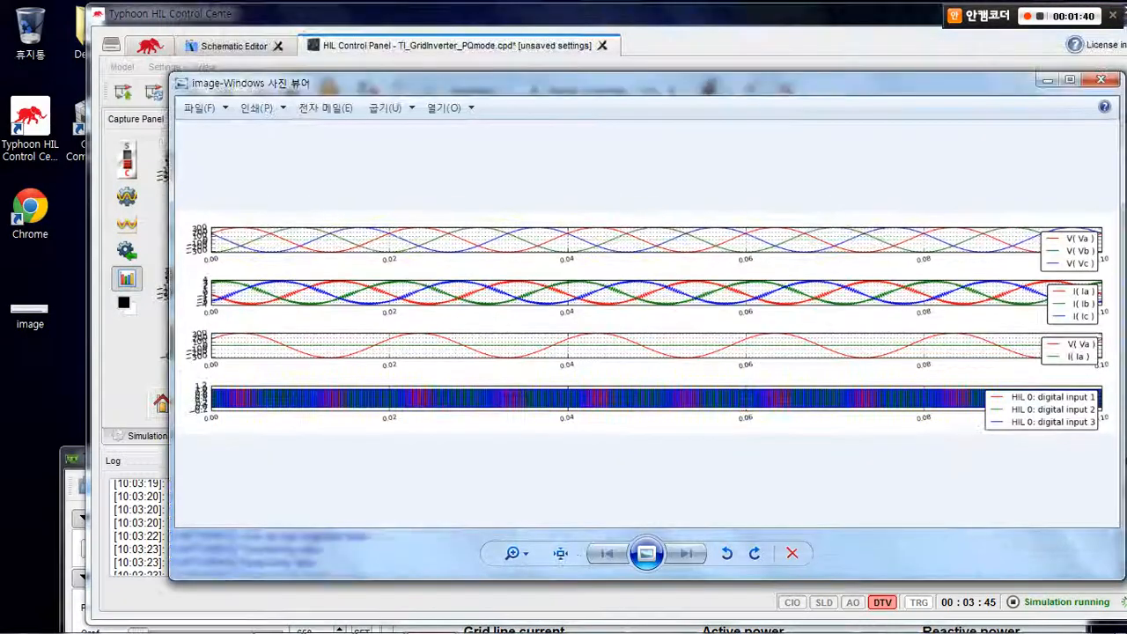
click(1101, 79)
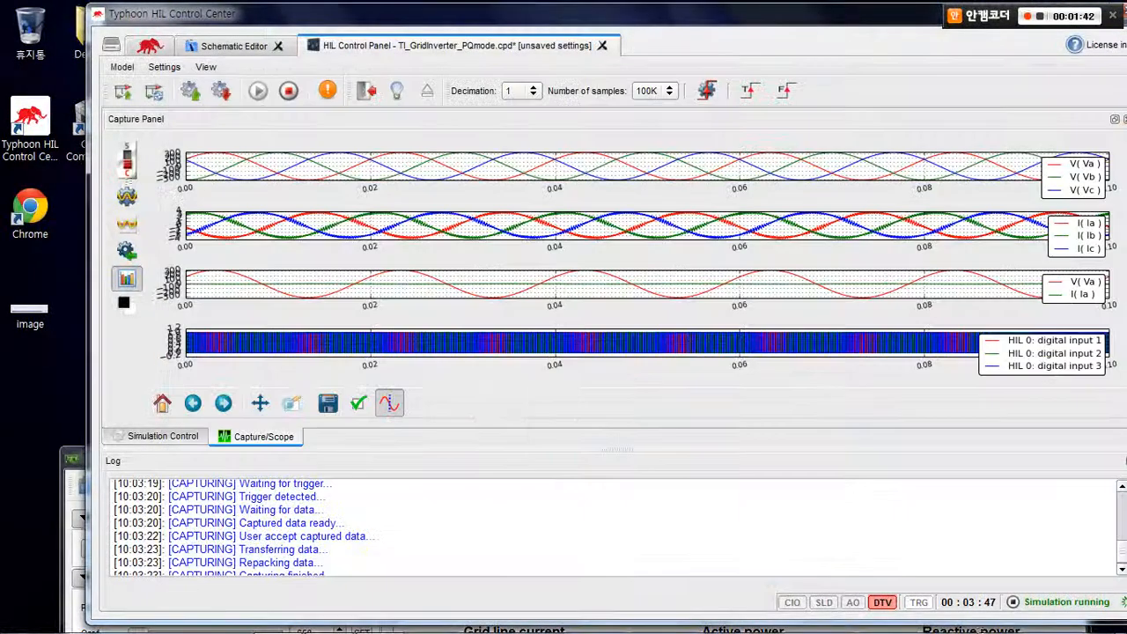
double_click(792, 13)
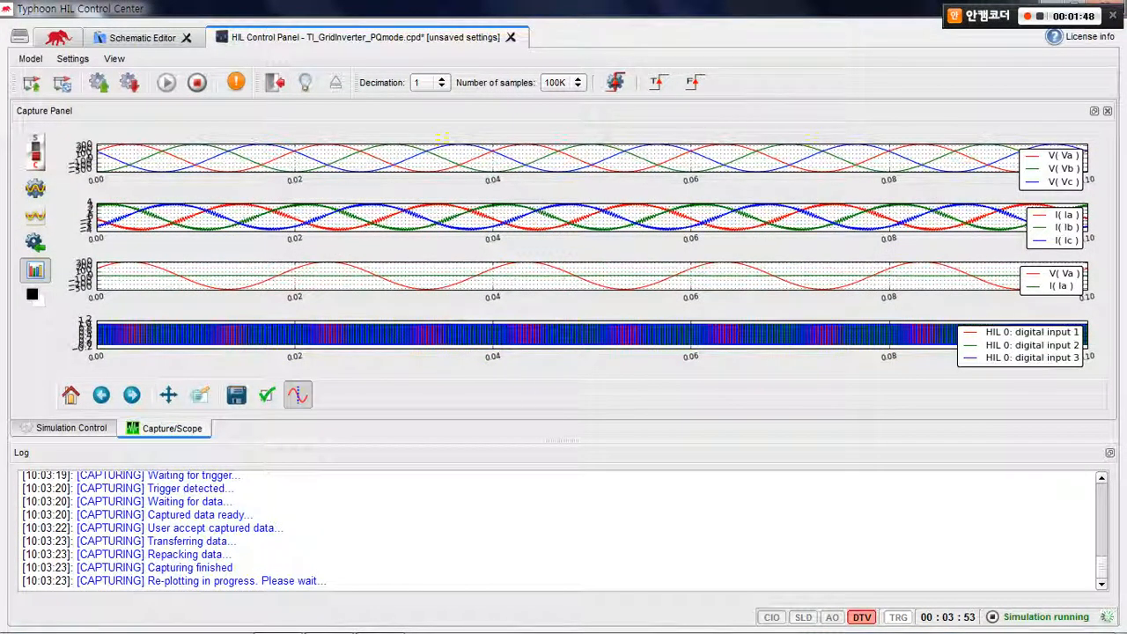
Return to scope mode, and enable harmonics for source V1 in the simulation inputs with its harmonics settings opened
click(35, 151)
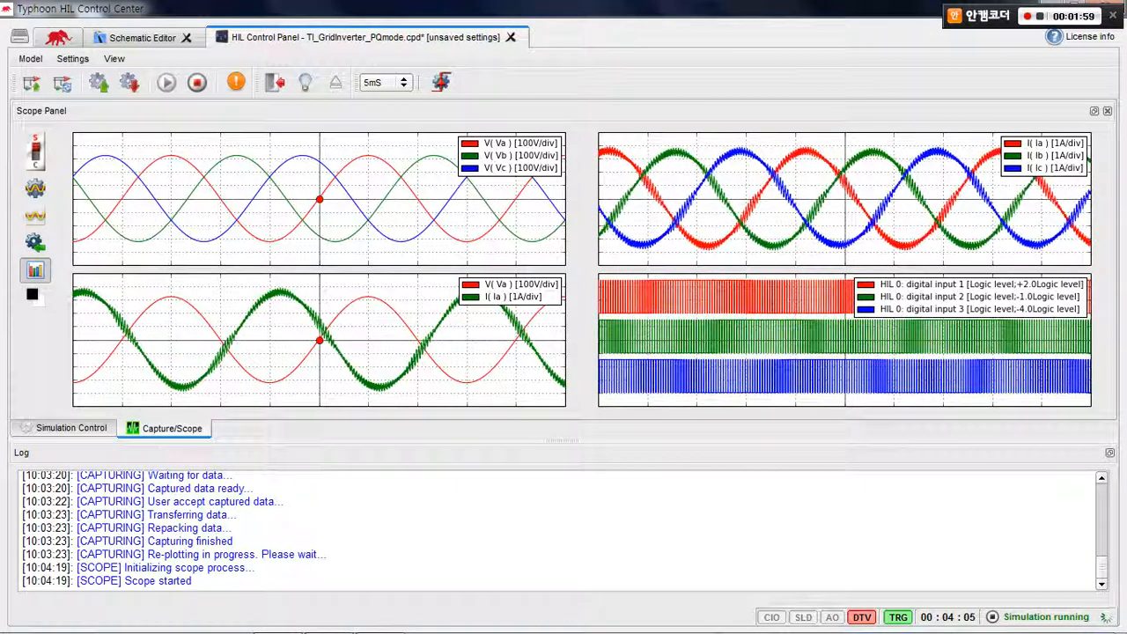
click(71, 428)
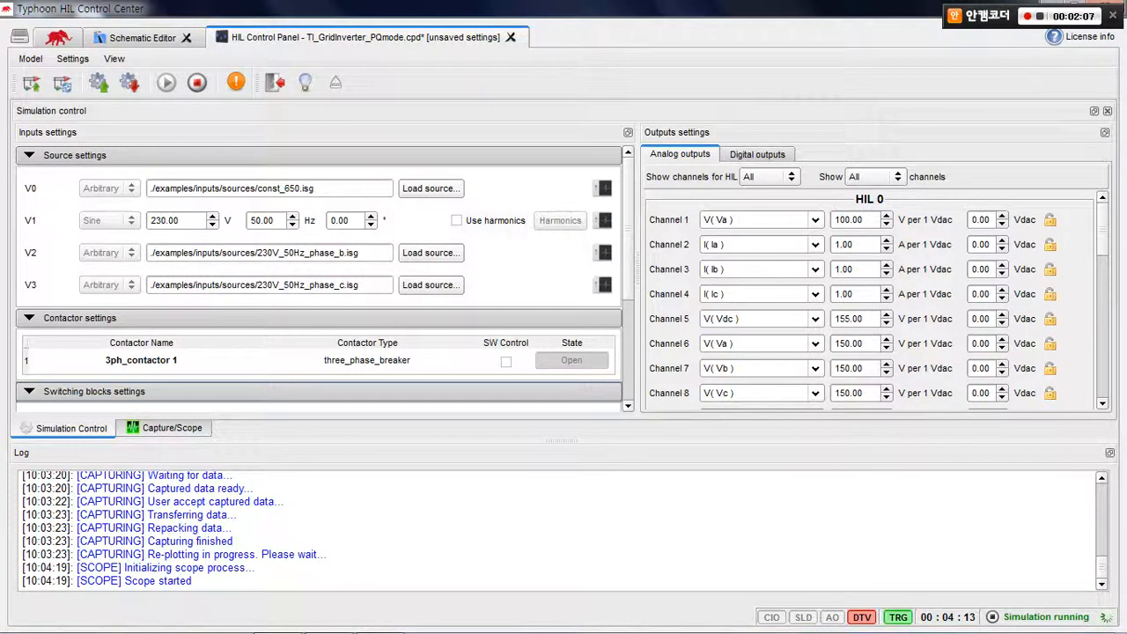
click(456, 220)
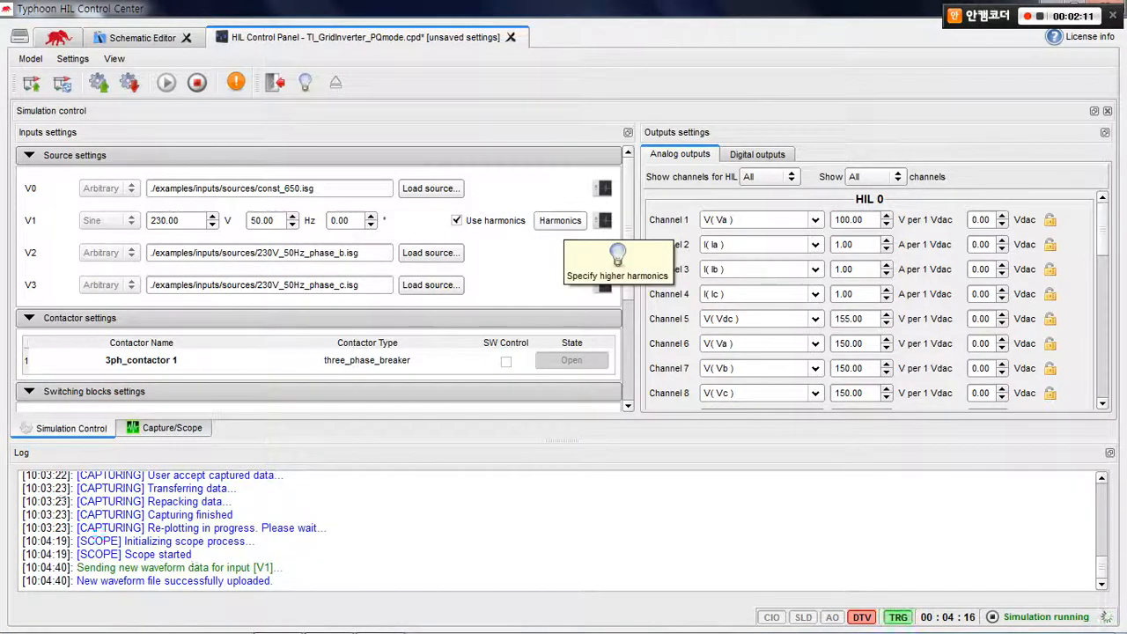
click(560, 220)
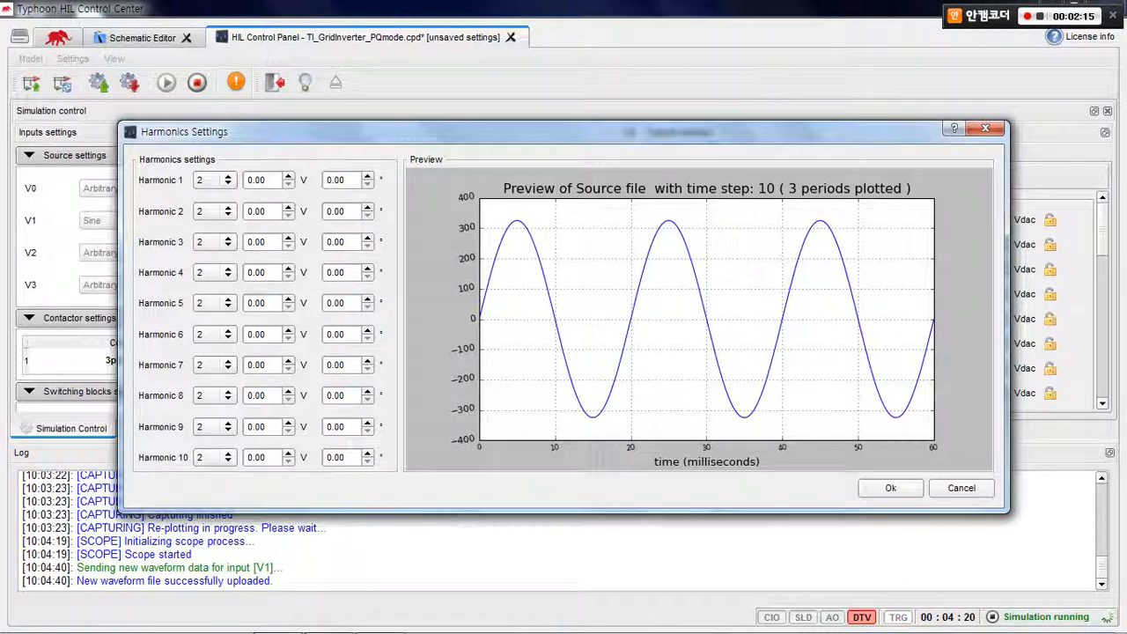
Set Harmonic 1 of source V1 to harmonic number 14 with an amplitude of 10 V
click(214, 180)
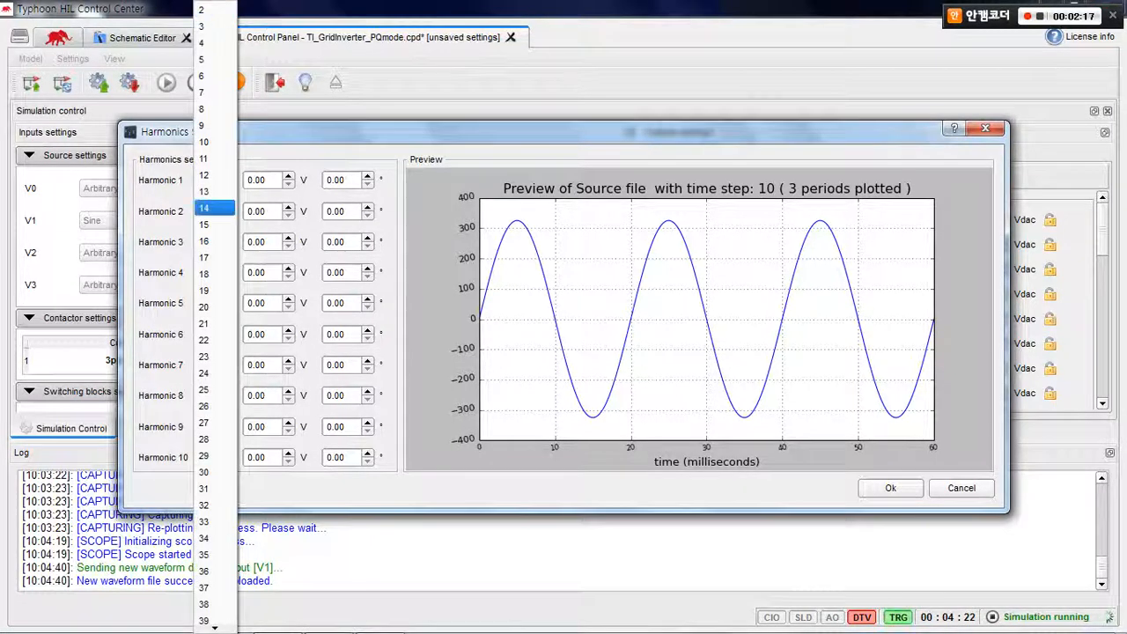
click(214, 207)
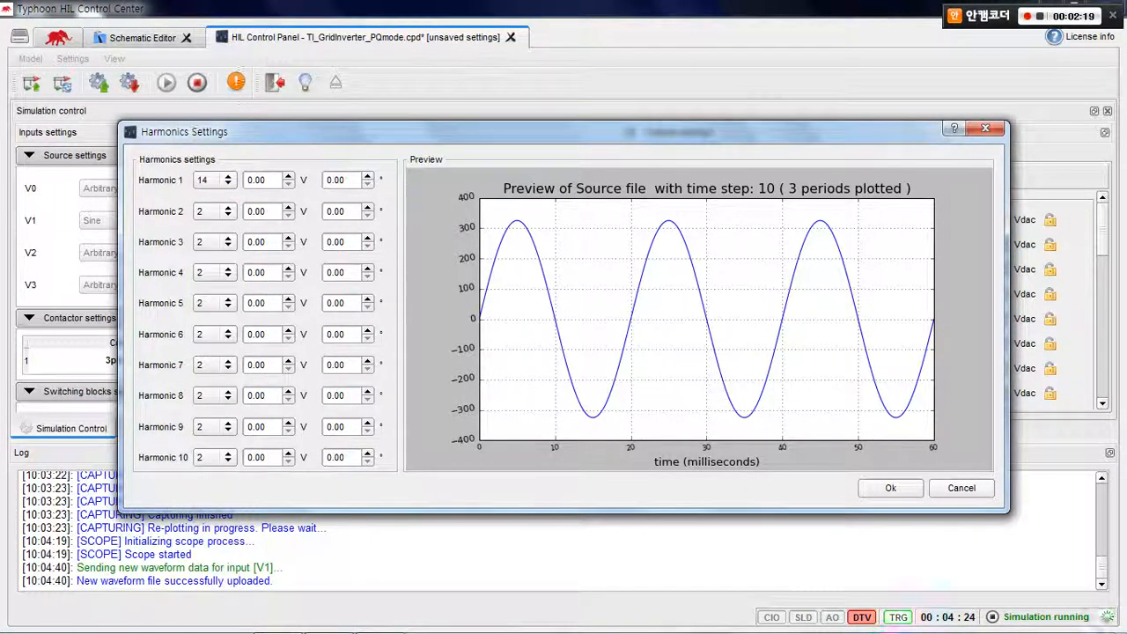
key(Tab)
text(10)
key(Return)
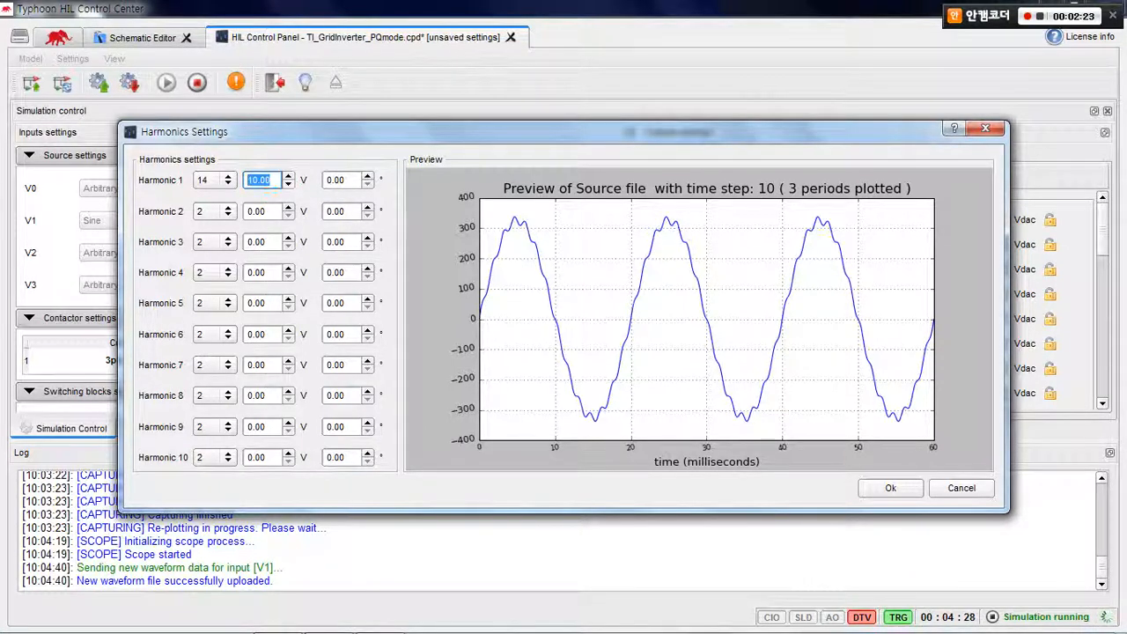
Set Harmonic 2 of source V1 to harmonic number 12 with an amplitude of 5 V and apply the harmonics settings
click(215, 211)
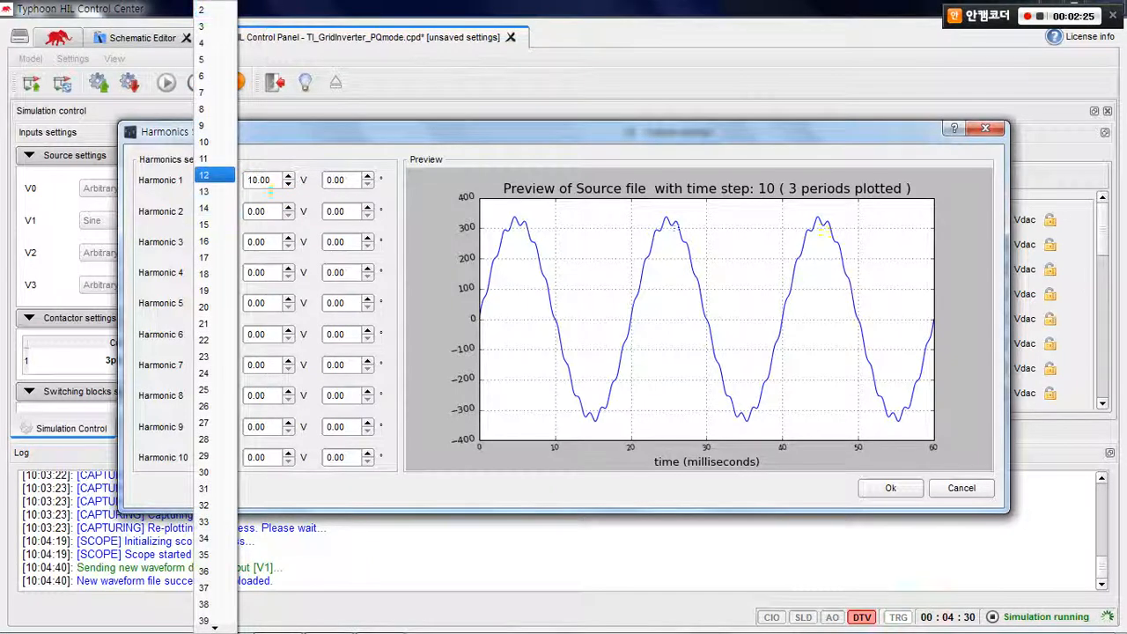
click(213, 174)
key(Tab)
text(5)
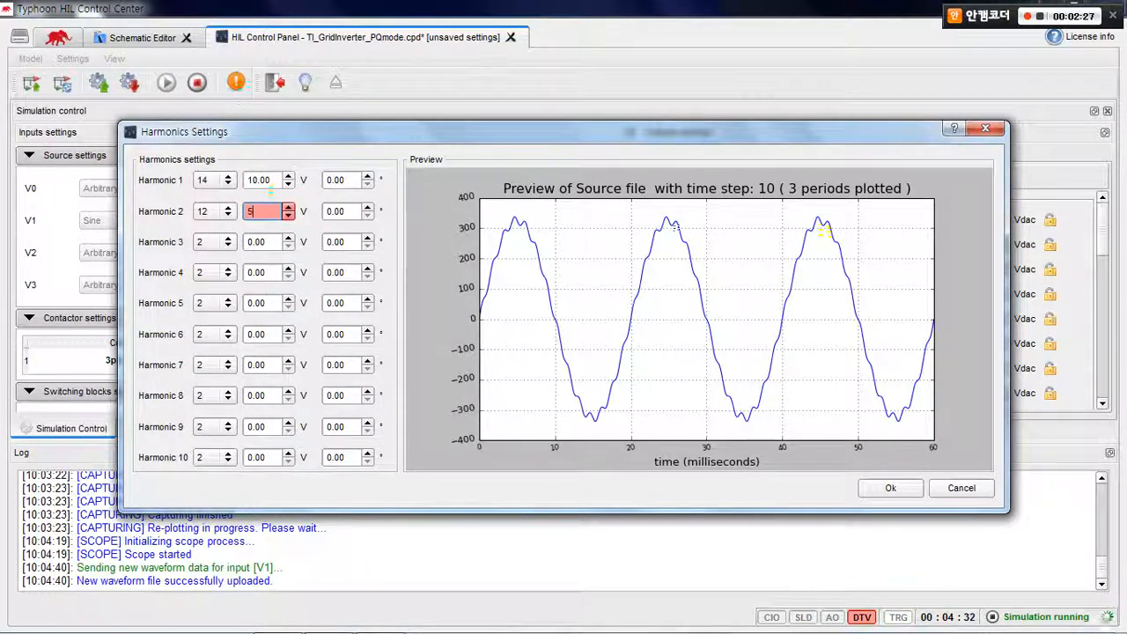
key(Return)
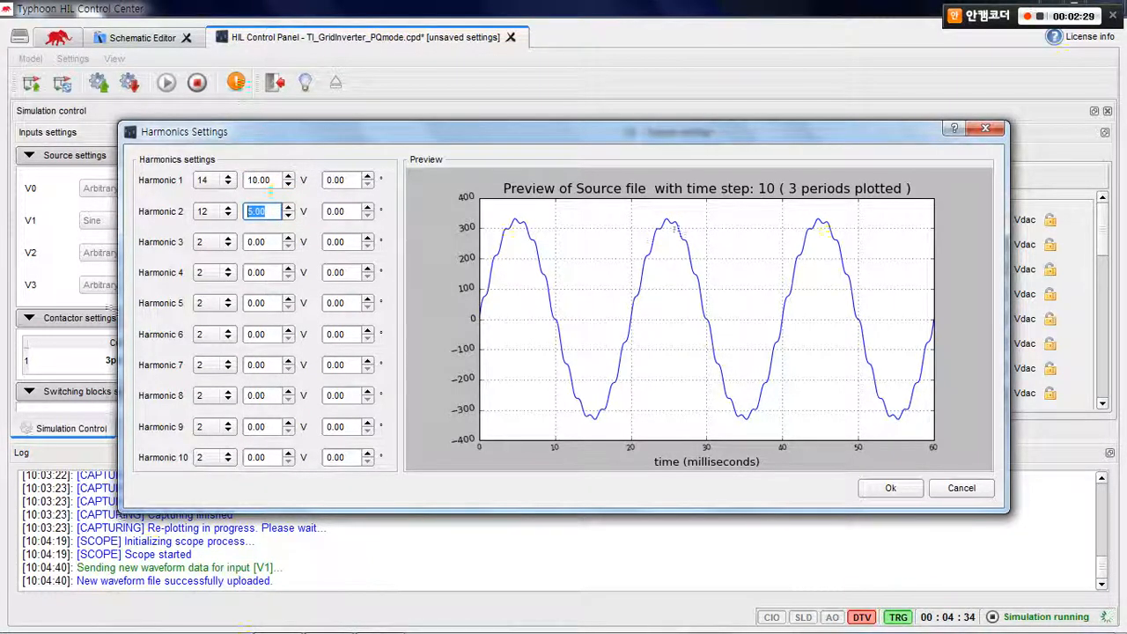
key(Return)
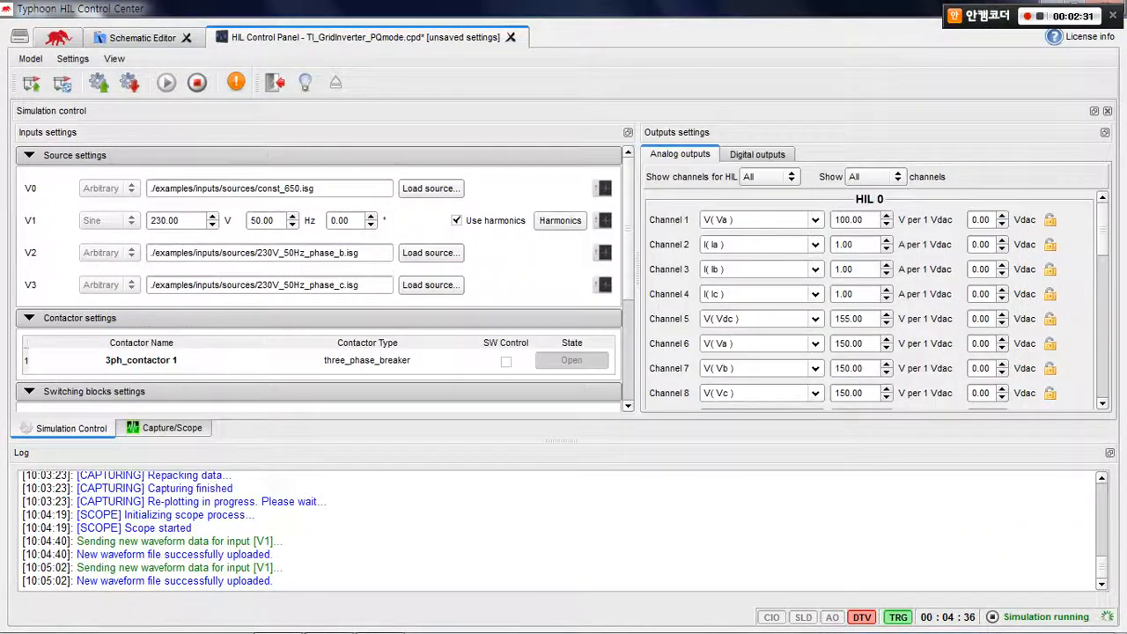
Preview the waveform of source V1 with both harmonics, close the preview and return to the scope plots
click(75, 155)
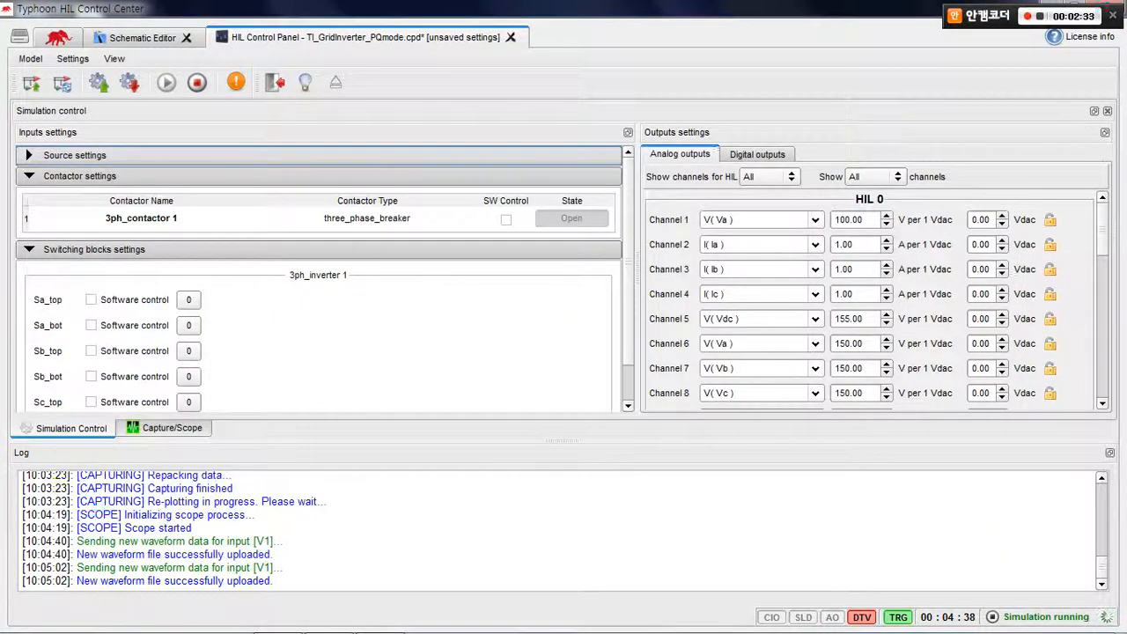
click(75, 155)
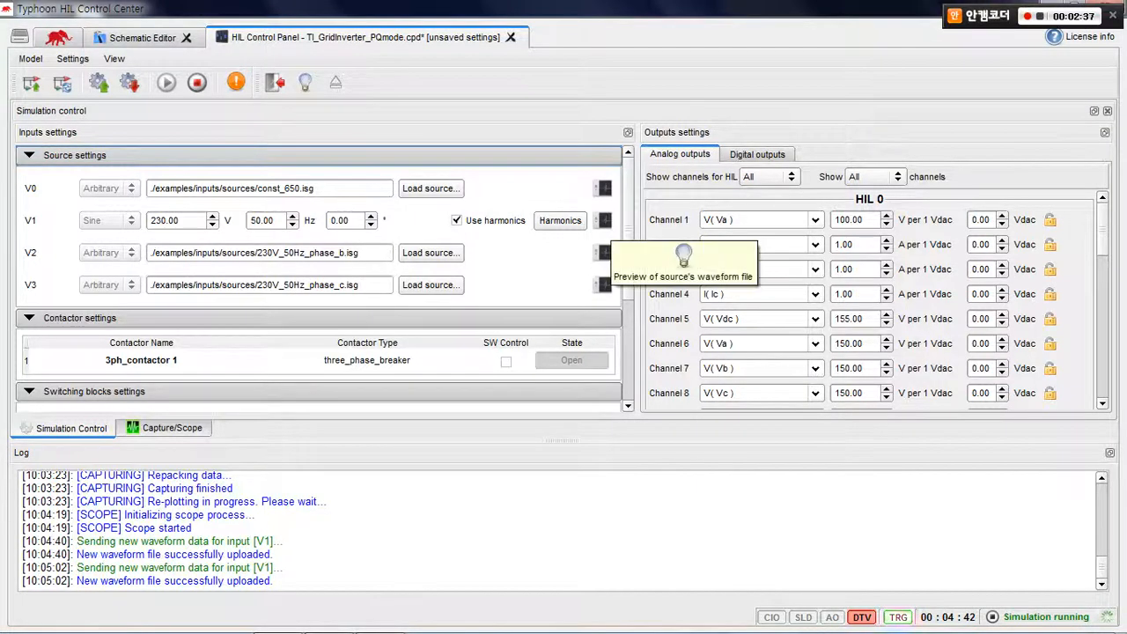
click(602, 250)
drag(616, 202, 614, 110)
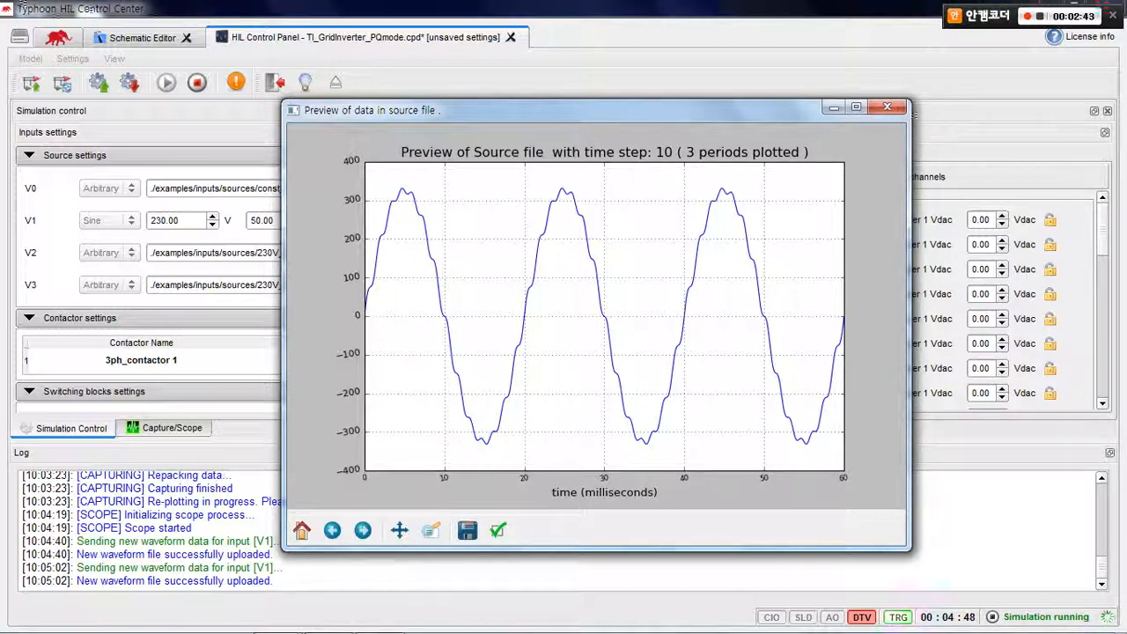
click(888, 106)
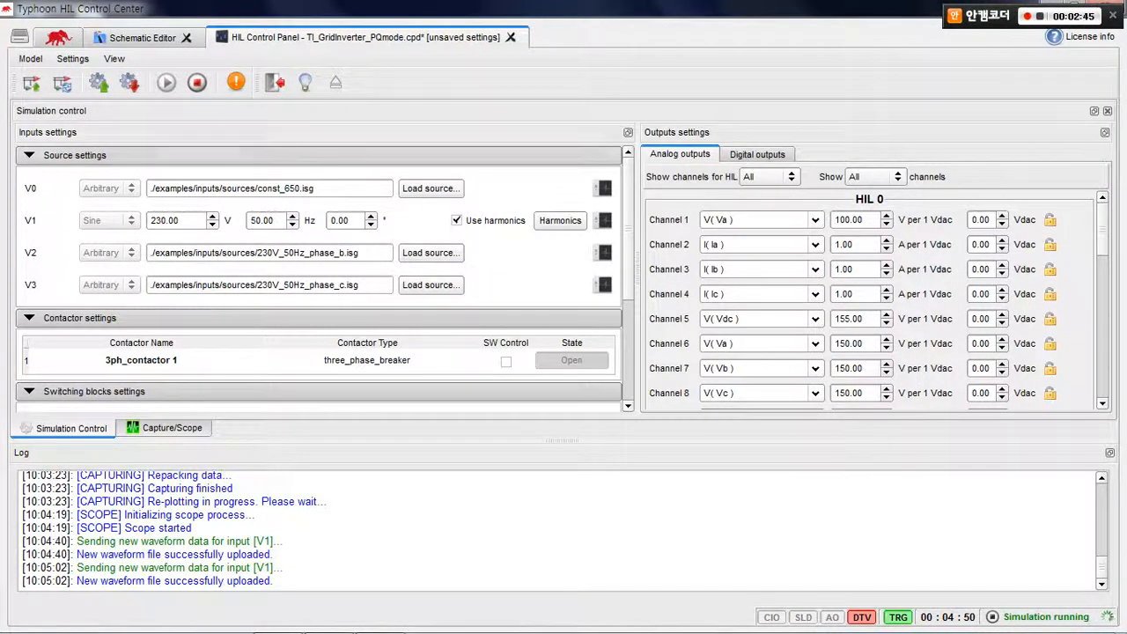
click(172, 427)
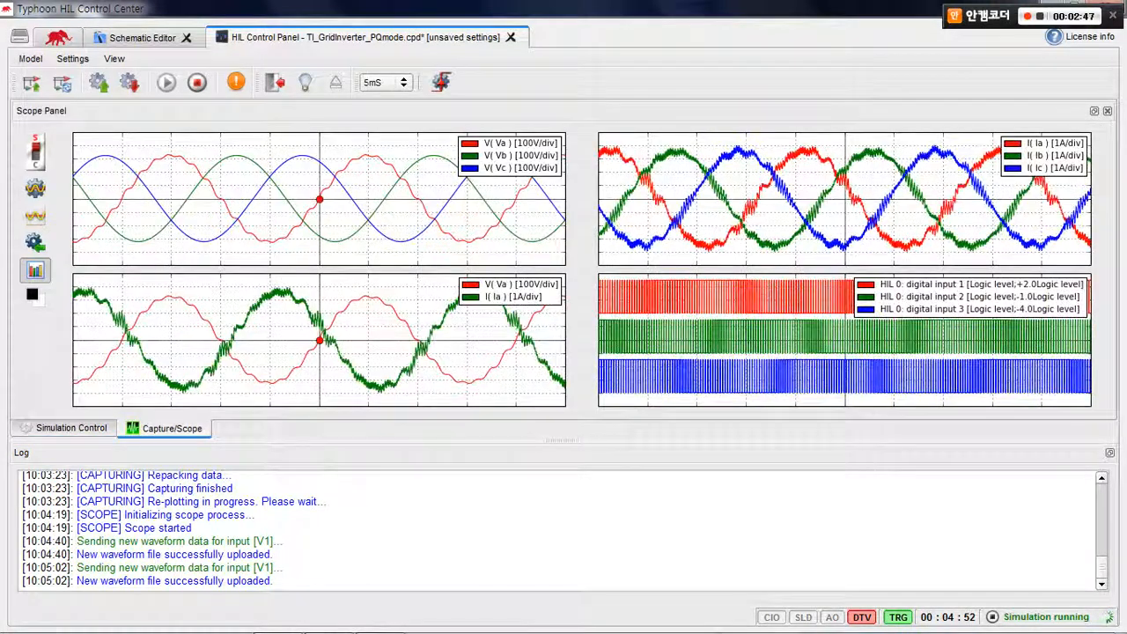